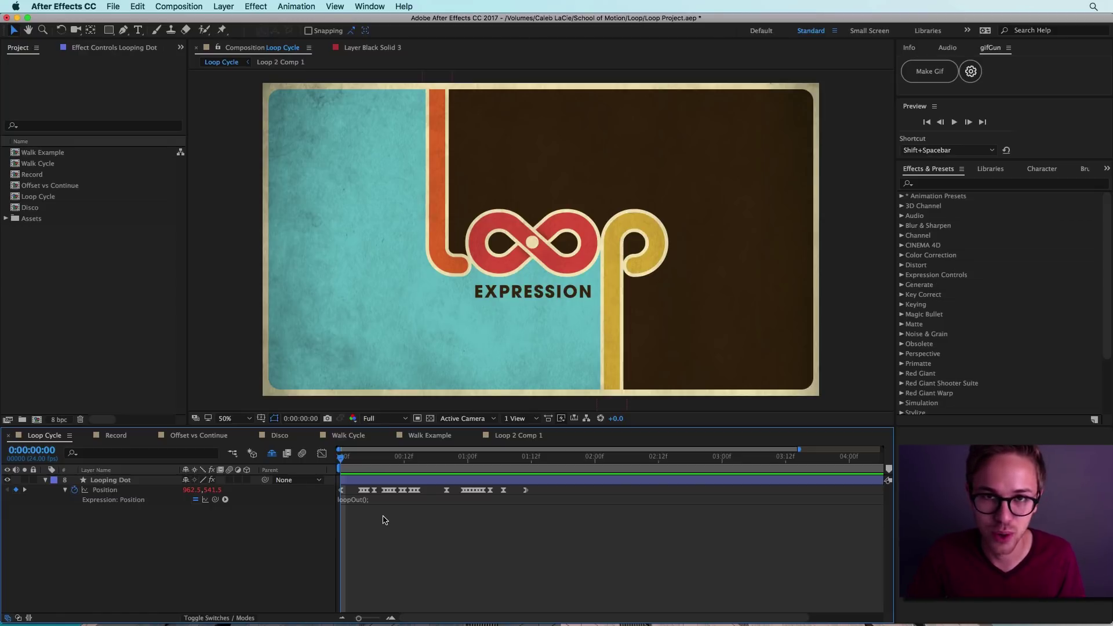
Step: Review the Position expression of the Looping Dot layer and scrub through its keyframes to the last one at 0:00:01:11
{"action": "left_click", "coordinate": [364, 500]}
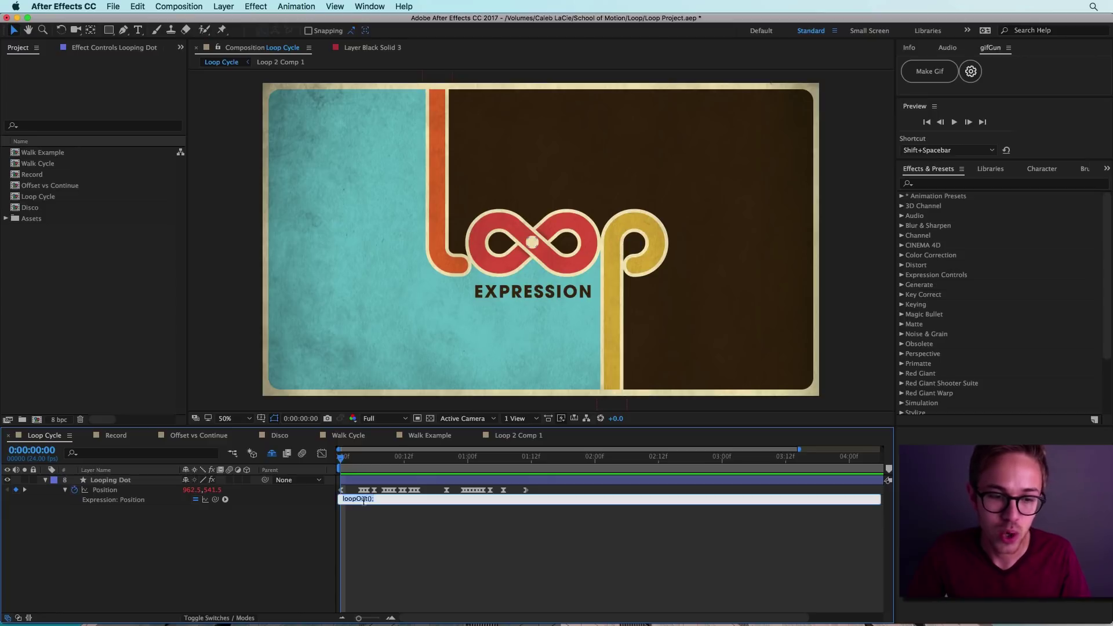
{"action": "left_click", "coordinate": [369, 500]}
{"action": "left_click", "coordinate": [380, 518]}
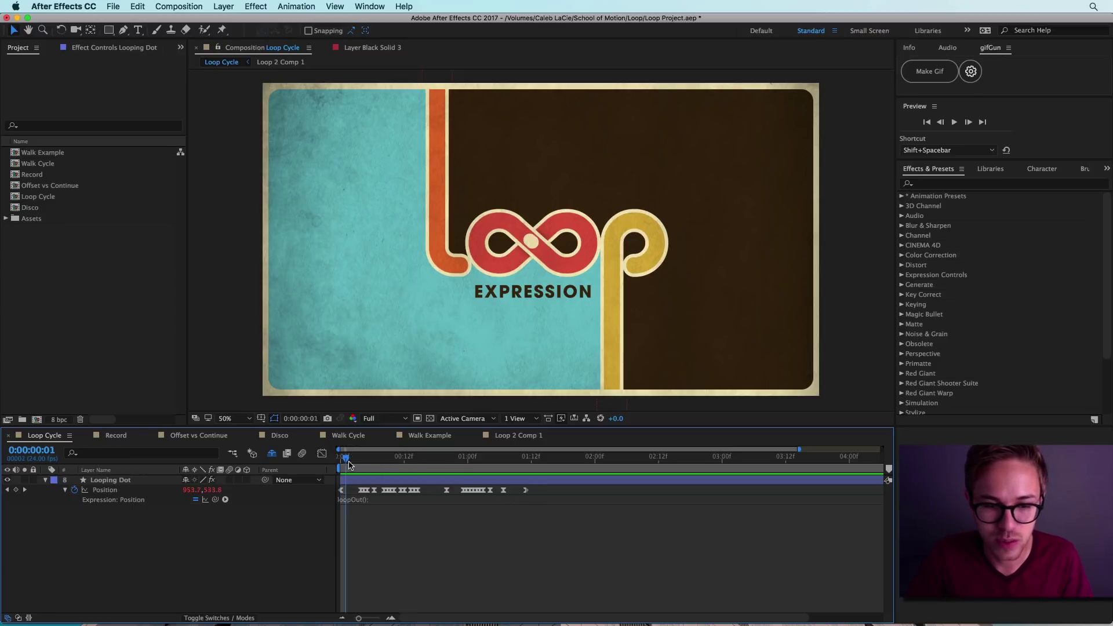
{"action": "key", "text": "space"}
{"action": "key", "text": "space"}
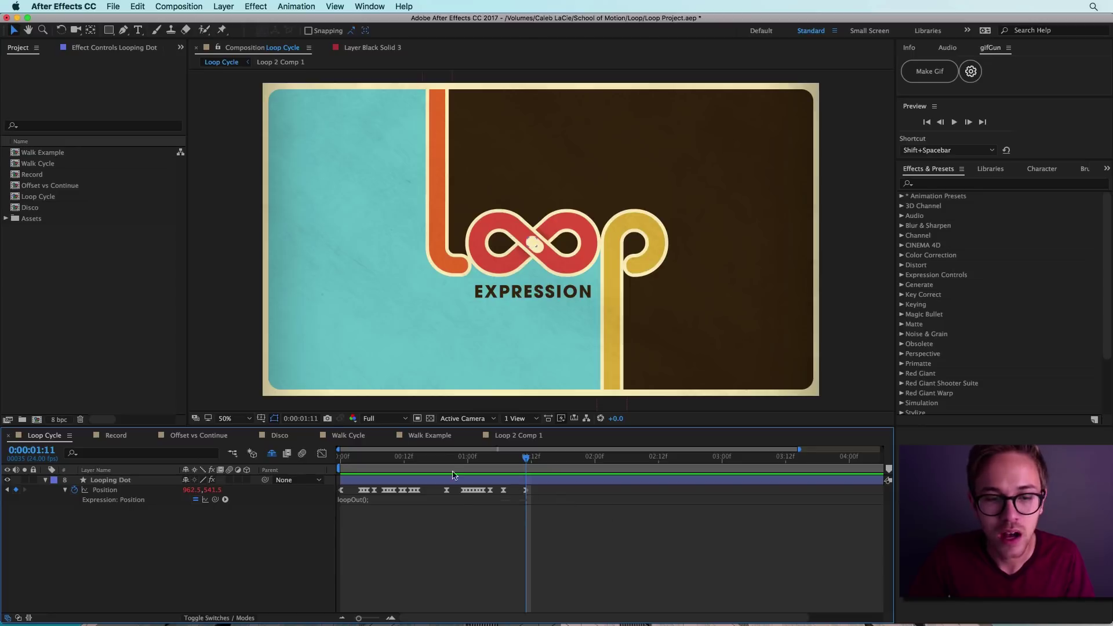
{"action": "left_click", "coordinate": [350, 457]}
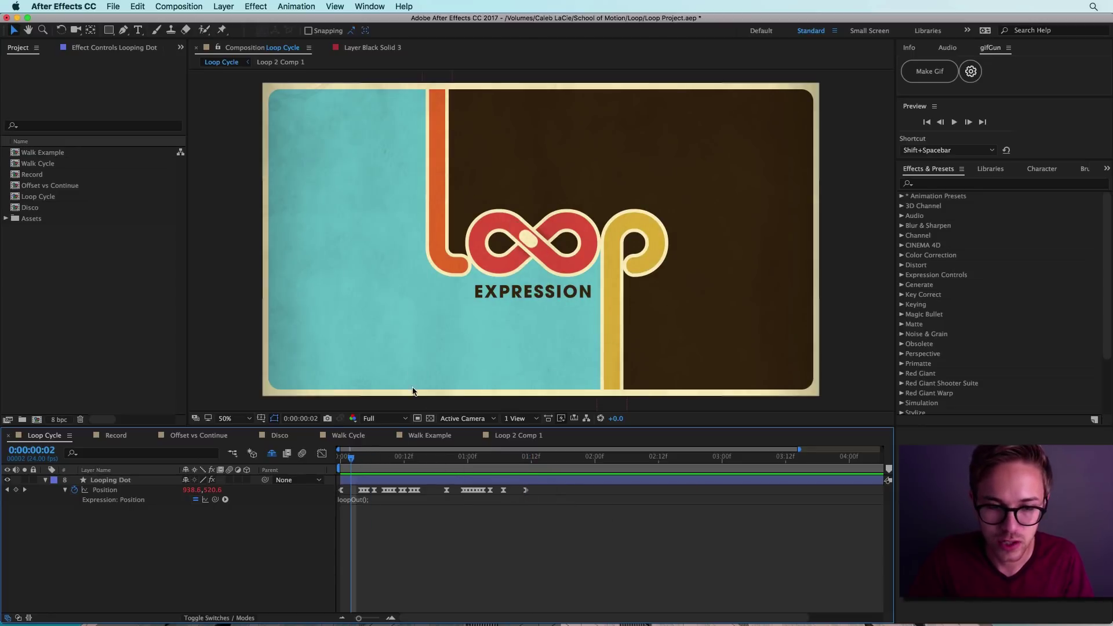
{"action": "left_click_drag", "start_coordinate": [341, 462], "coordinate": [529, 468]}
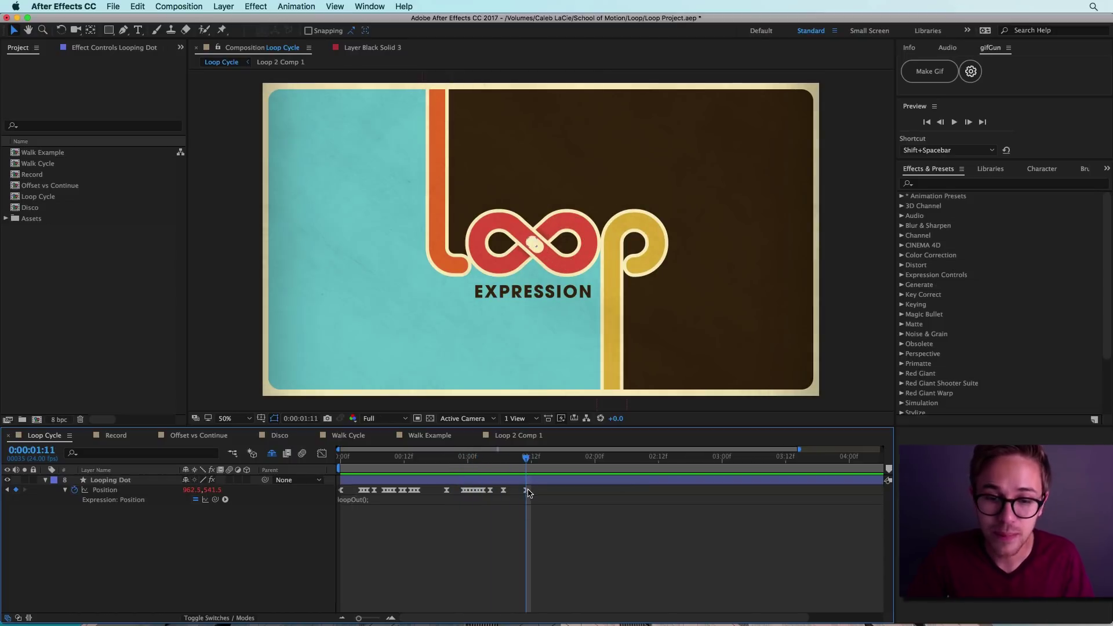
{"action": "mouse_move", "coordinate": [528, 494]}
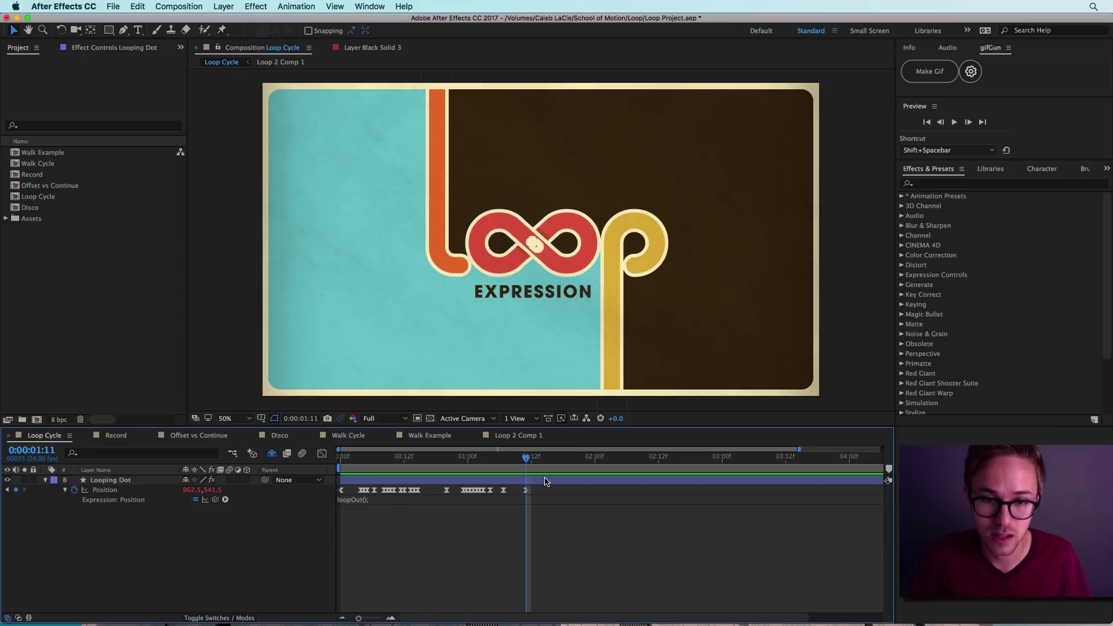
Step: Remove the Looping Dot's Position expression, add it again as loopOut(); and preview the animation from the start
{"action": "left_click", "coordinate": [75, 490], "text": "alt"}
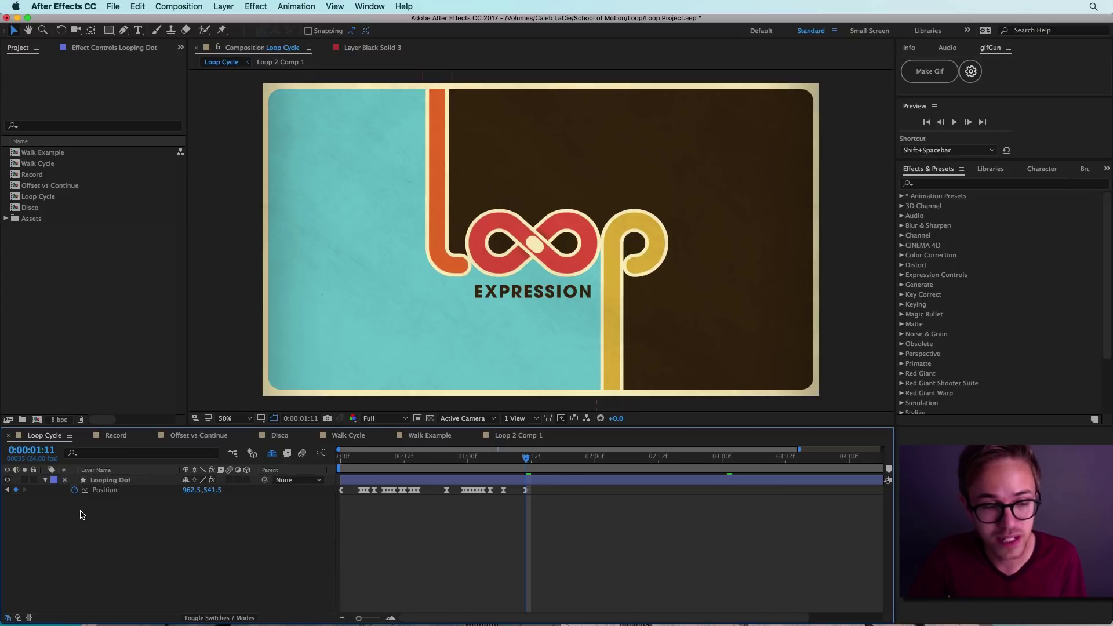
{"action": "left_click", "coordinate": [74, 490], "text": "alt"}
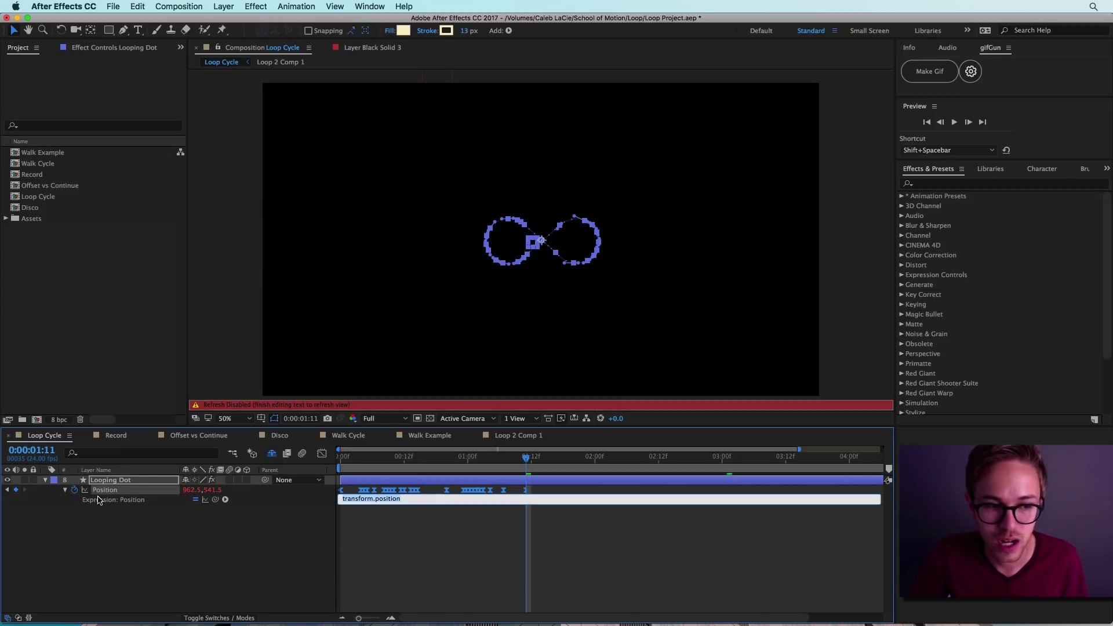
{"action": "key", "text": "BackSpace"}
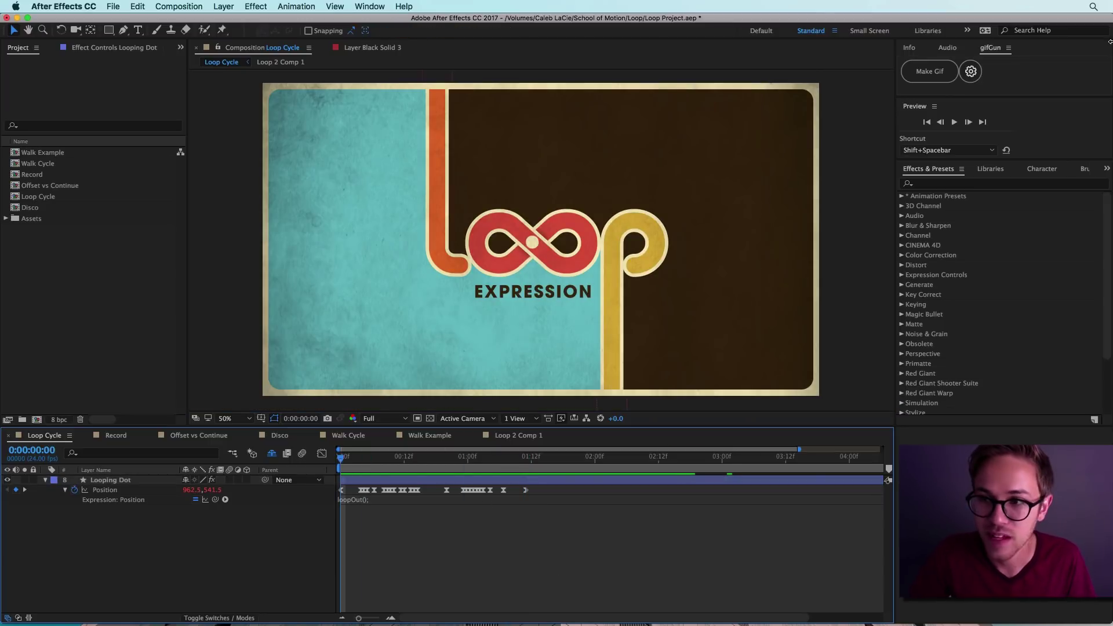
{"action": "left_click", "coordinate": [953, 124]}
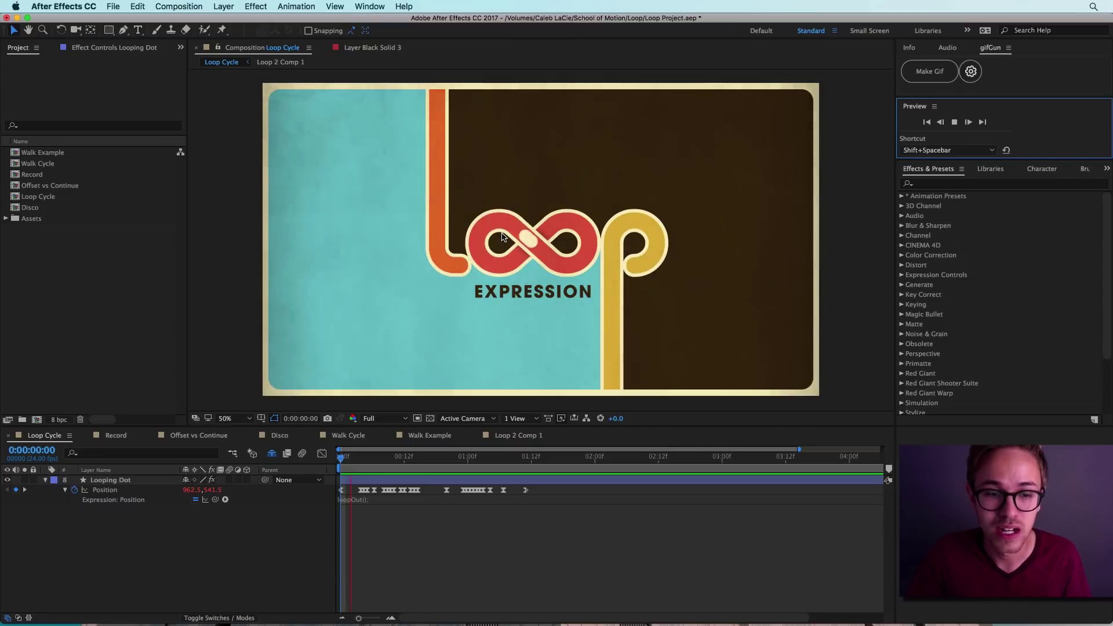
{"action": "left_click", "coordinate": [534, 524]}
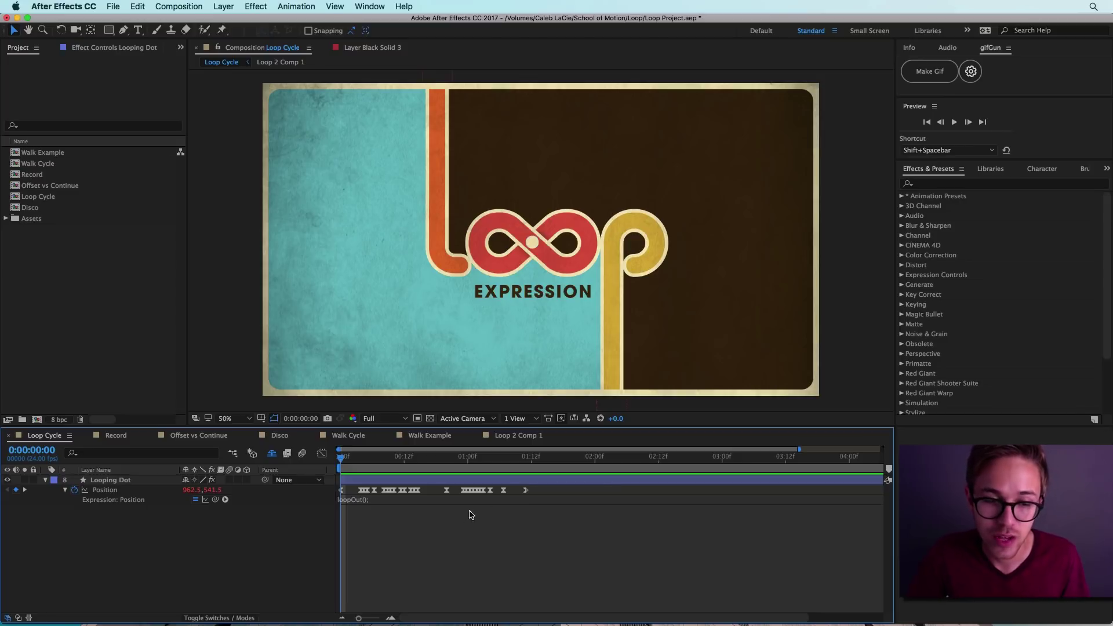
Step: Change the Looping Dot's Position expression to loopIn(); and preview the animation
{"action": "left_click", "coordinate": [362, 500]}
{"action": "double_click", "coordinate": [365, 500]}
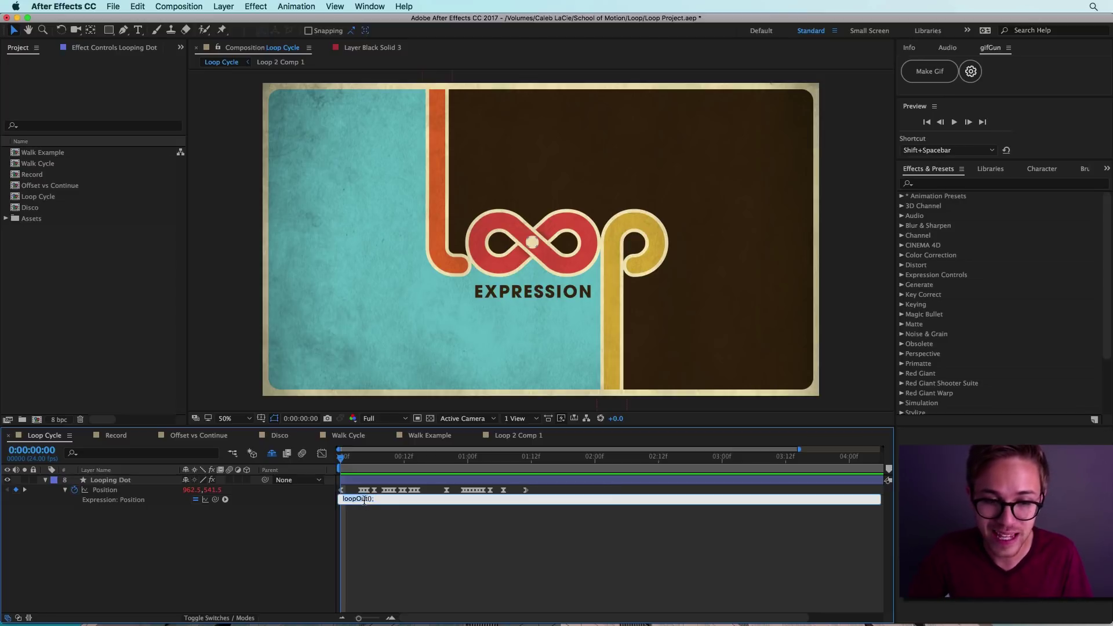
{"action": "type", "text": "lo"}
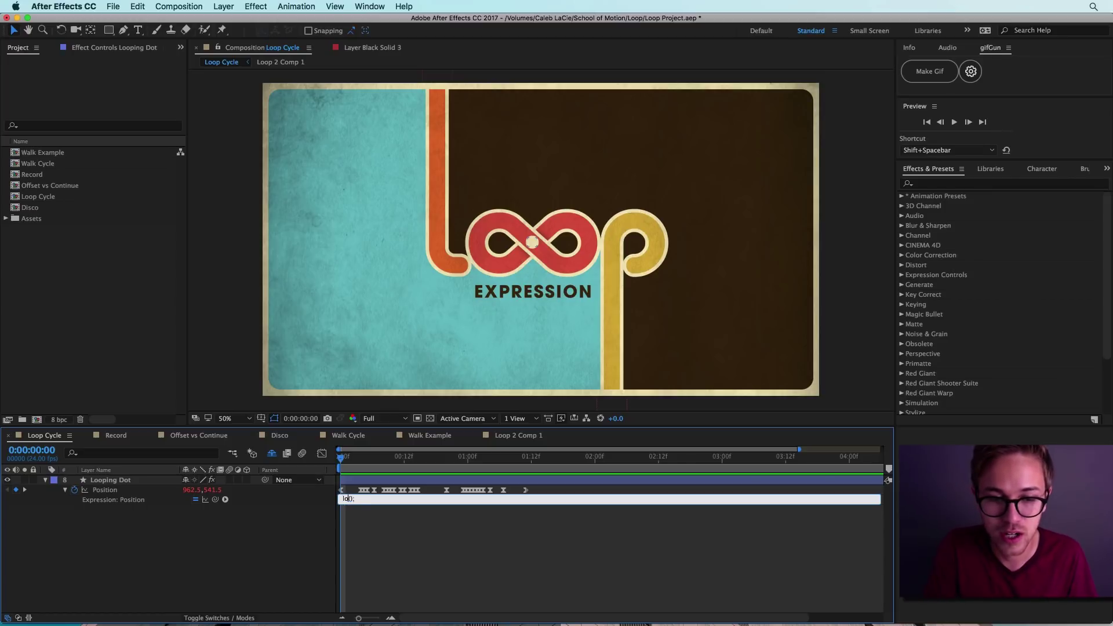
{"action": "left_click", "coordinate": [414, 546]}
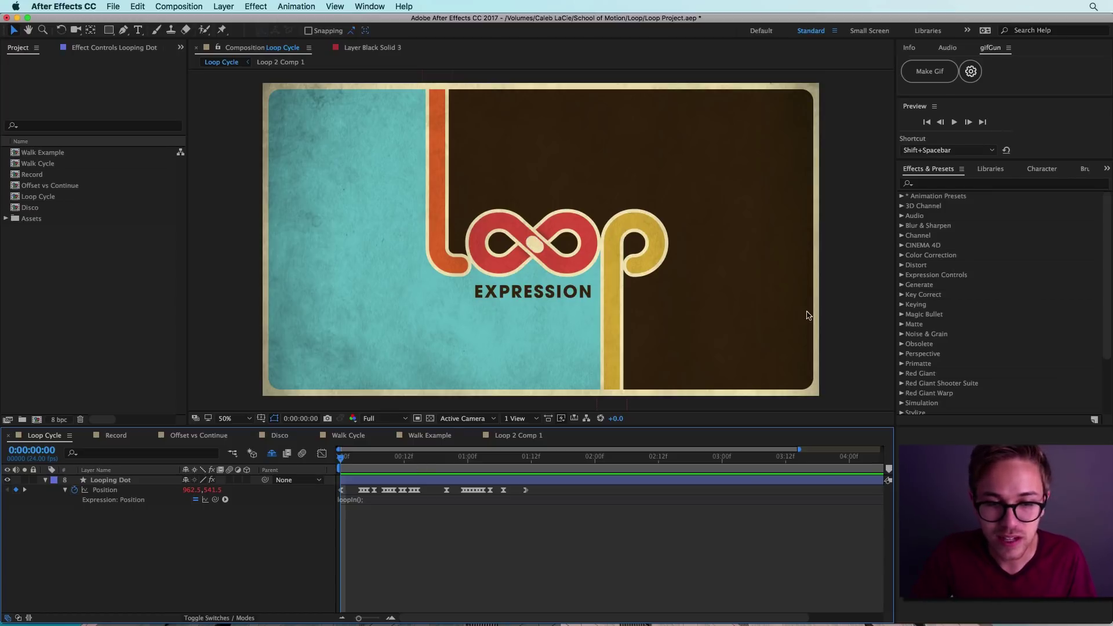
{"action": "left_click", "coordinate": [955, 122]}
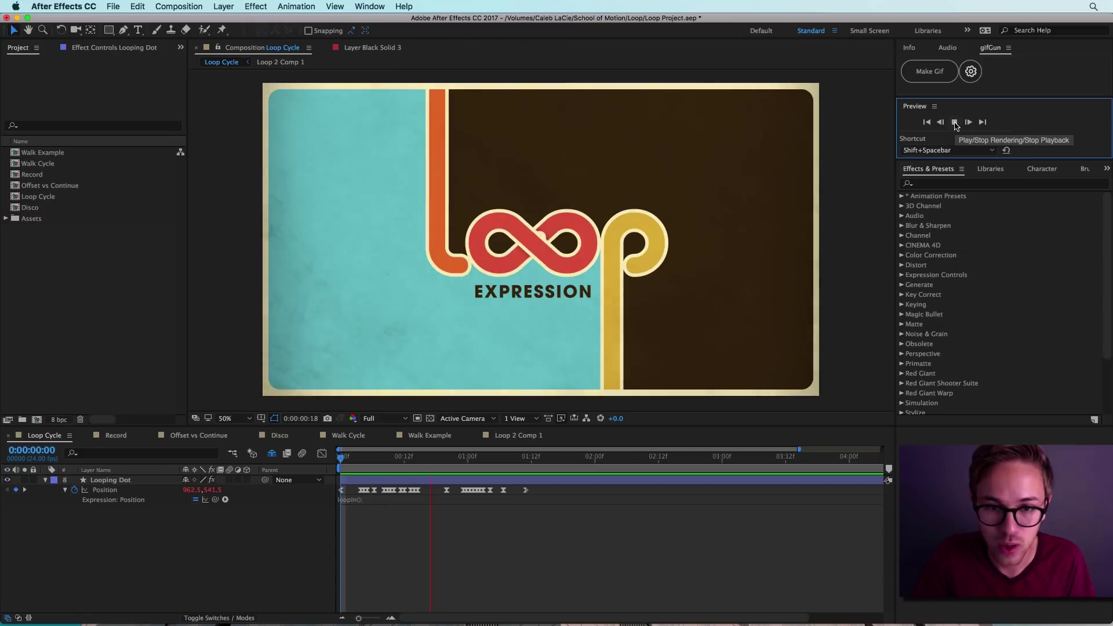
{"action": "left_click", "coordinate": [209, 526]}
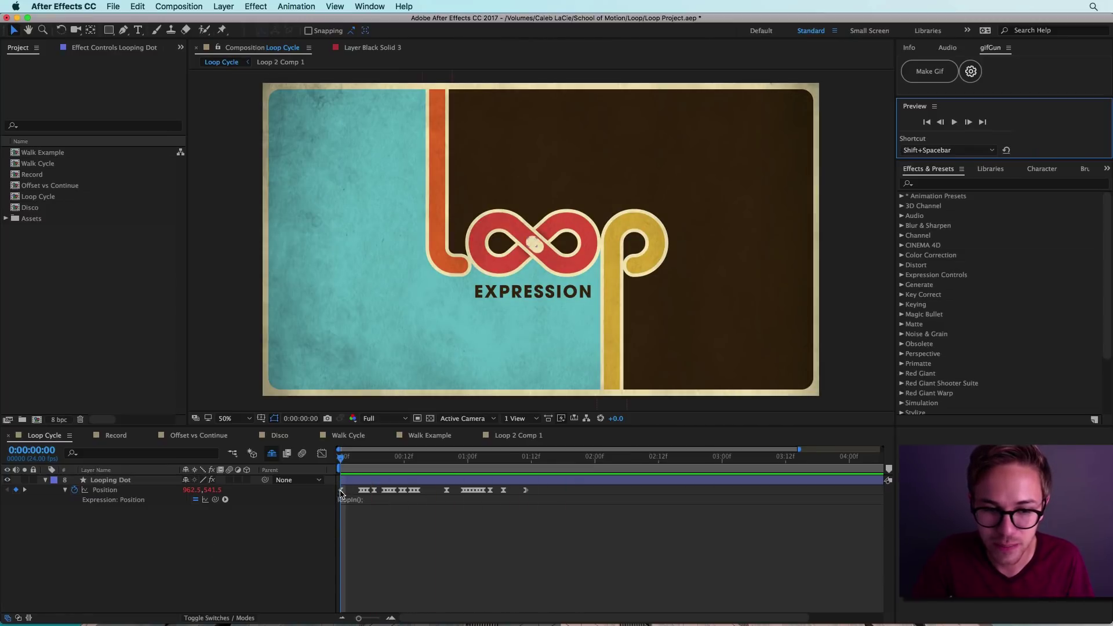
Step: Shift all of the Looping Dot's Position keyframes so they start at about 3 seconds, and preview the animation before them
{"action": "left_click_drag", "start_coordinate": [548, 500], "coordinate": [721, 496]}
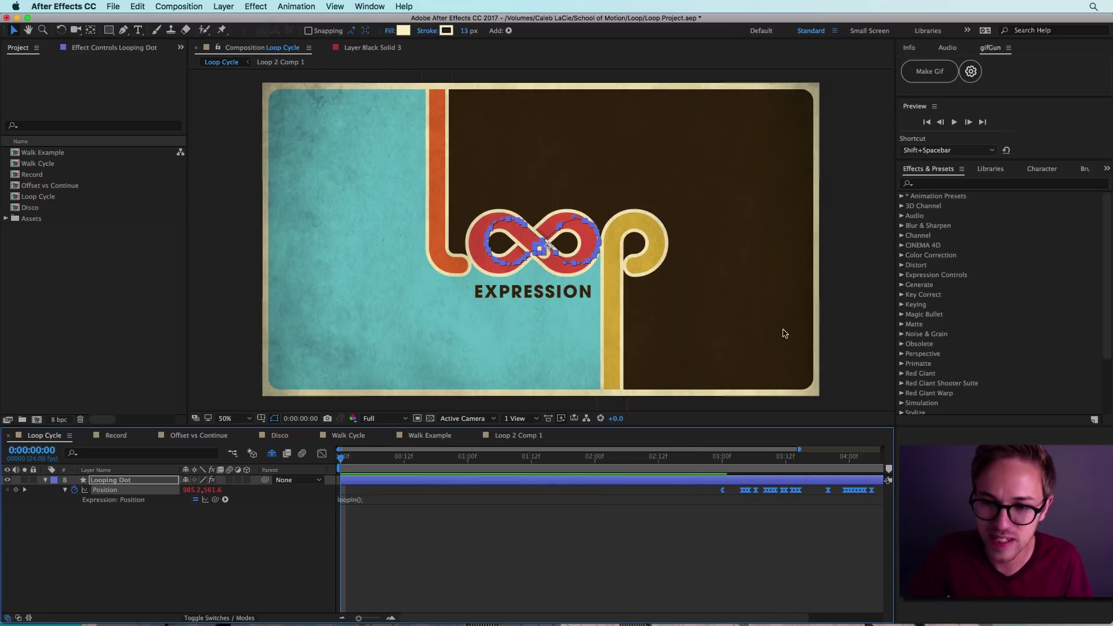
{"action": "left_click", "coordinate": [955, 122]}
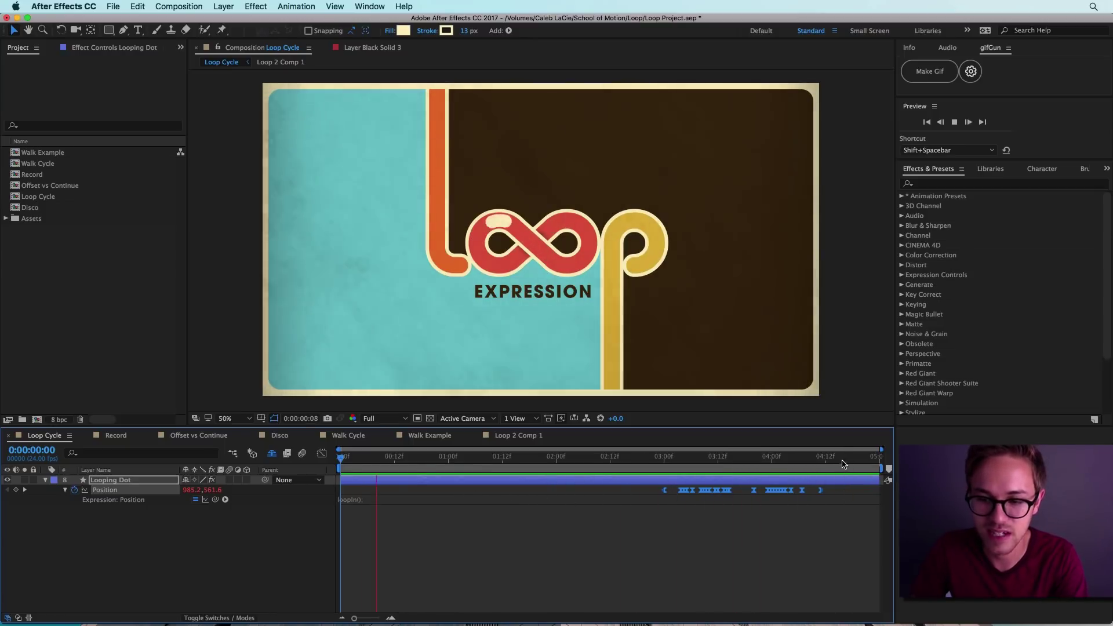
{"action": "left_click_drag", "start_coordinate": [530, 457], "coordinate": [405, 481]}
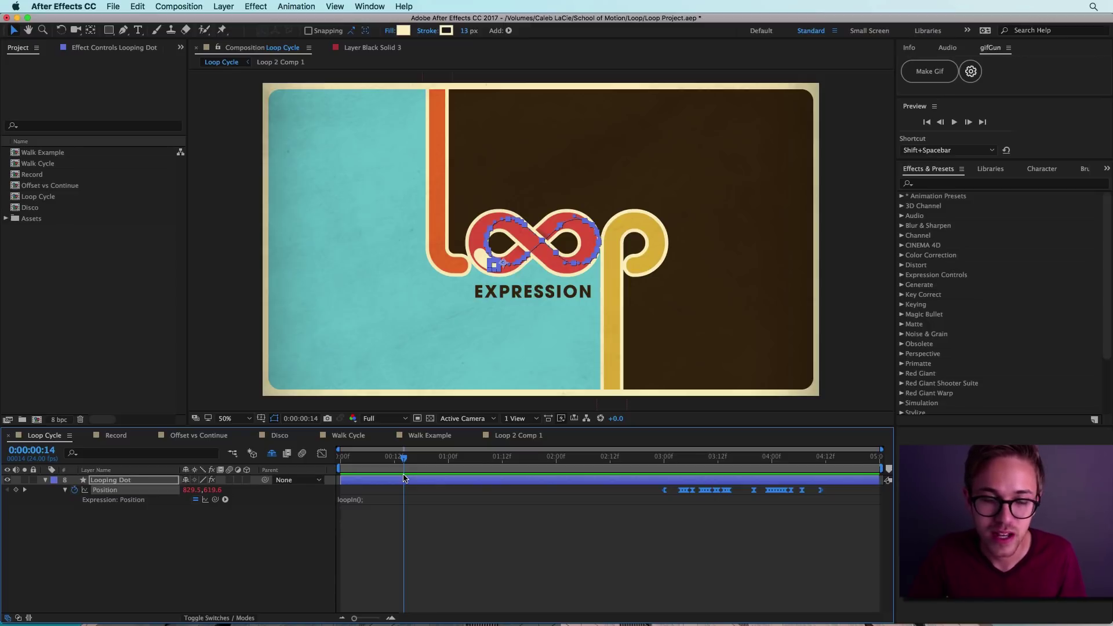
{"action": "left_click", "coordinate": [433, 559]}
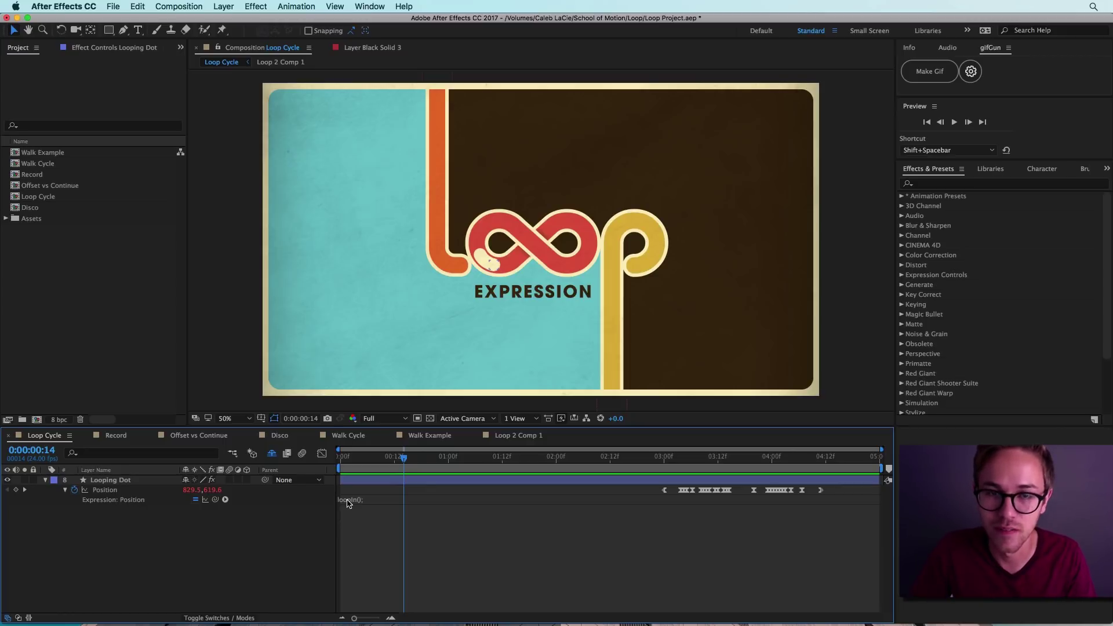
Step: Replace the Looping Dot's Position expression with loopOut("cycle");
{"action": "left_click", "coordinate": [348, 502]}
{"action": "type", "text": "lo"}
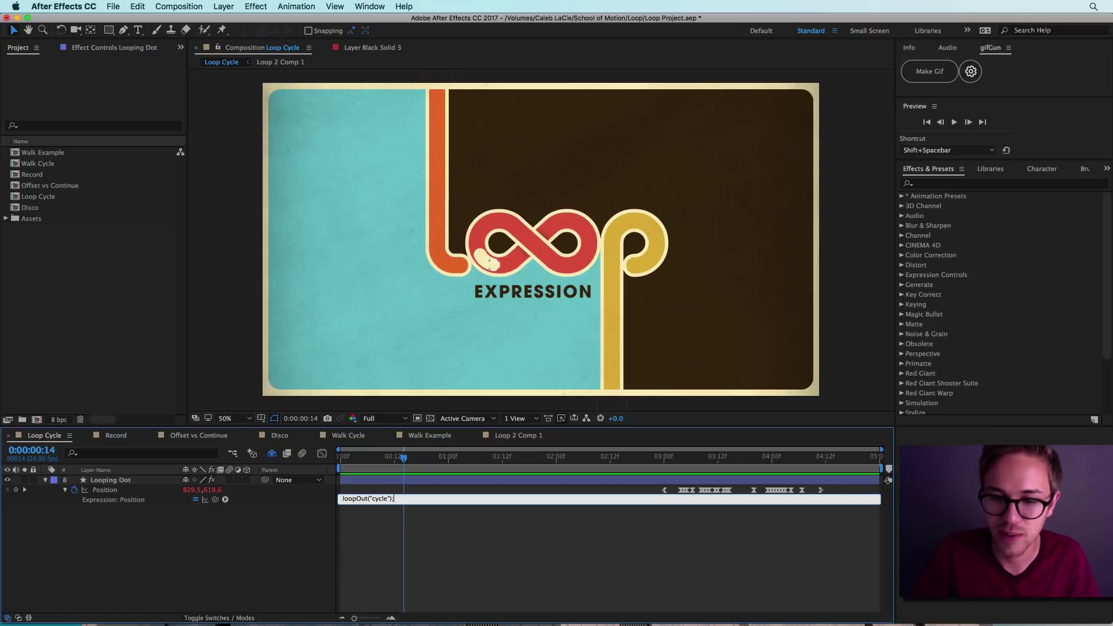
{"action": "left_click", "coordinate": [785, 566]}
Step: Move the Looping Dot's Position keyframes back to the start of the timeline and preview the loop from frame 0
{"action": "left_click_drag", "start_coordinate": [835, 486], "coordinate": [361, 501]}
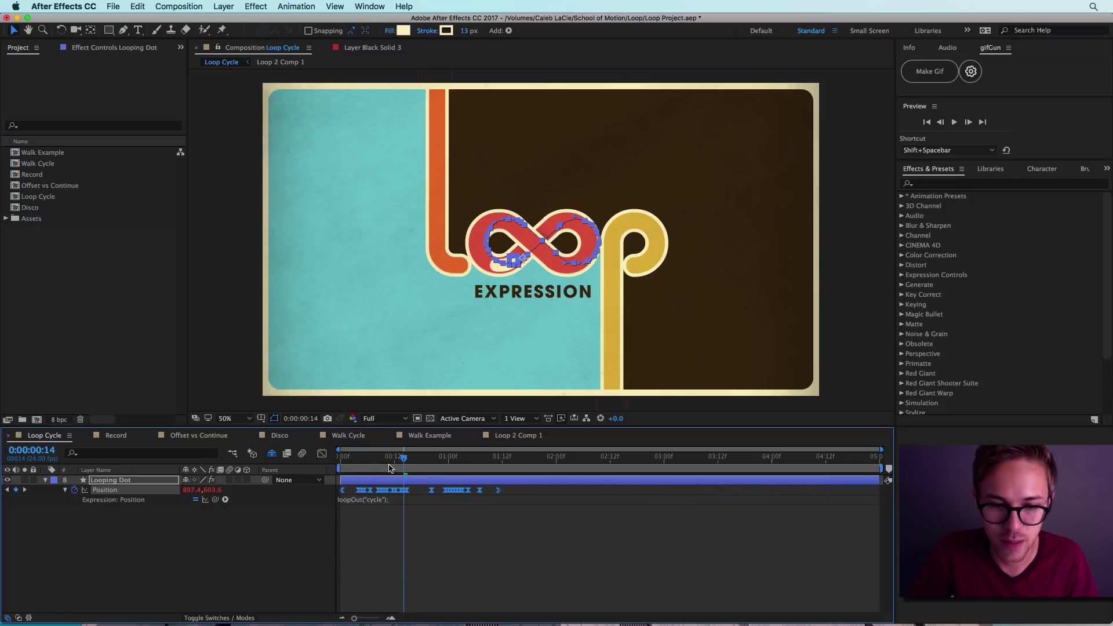
{"action": "key", "text": "Home"}
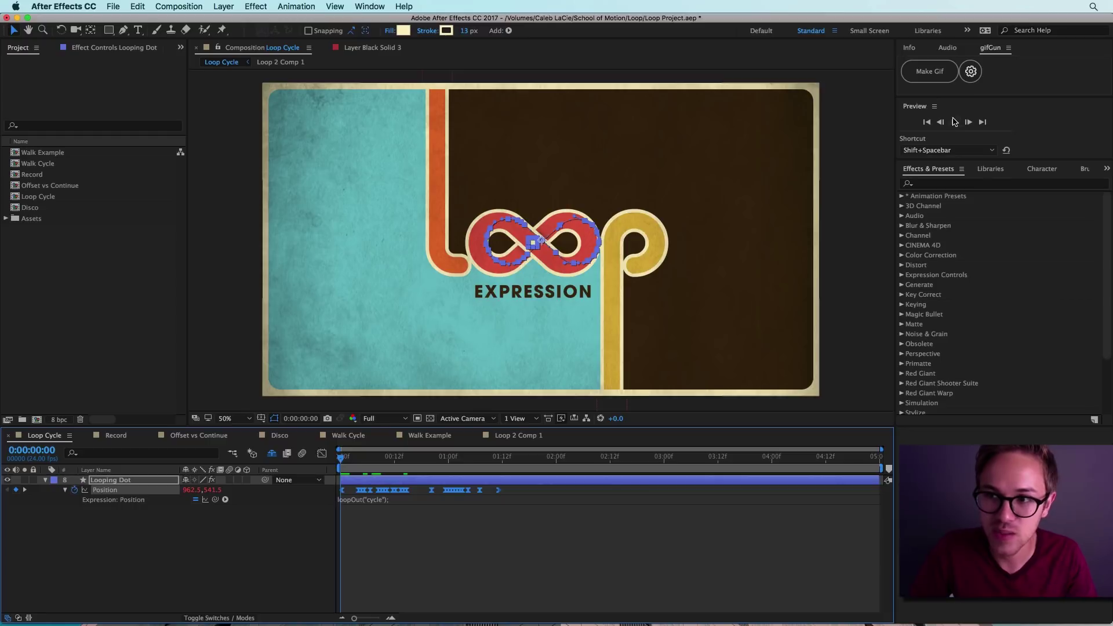
{"action": "left_click", "coordinate": [955, 122]}
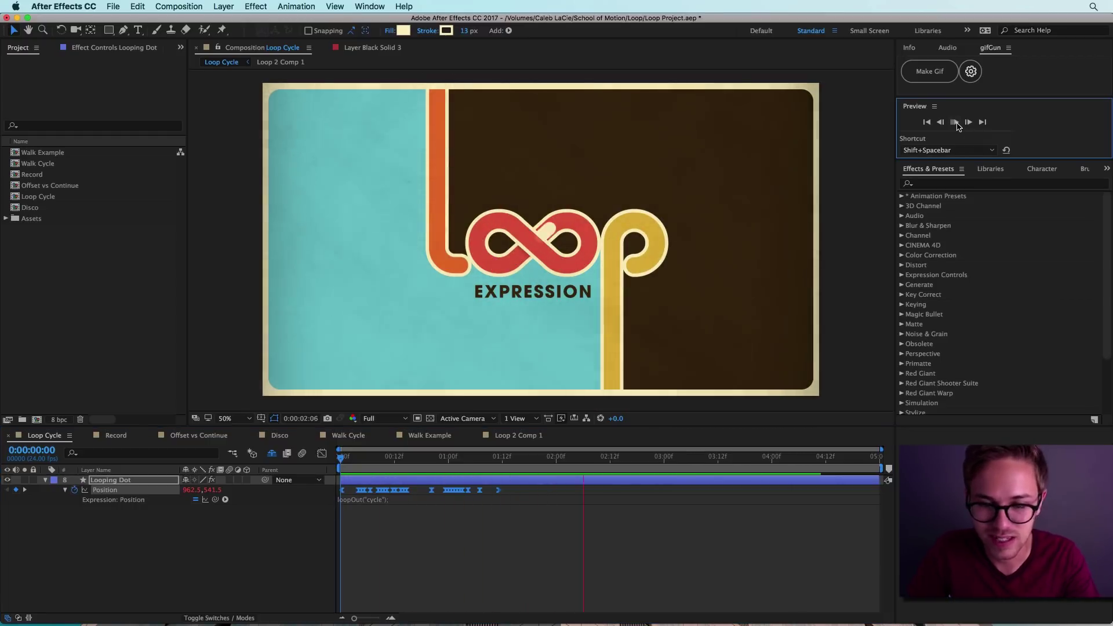
{"action": "key", "text": "space"}
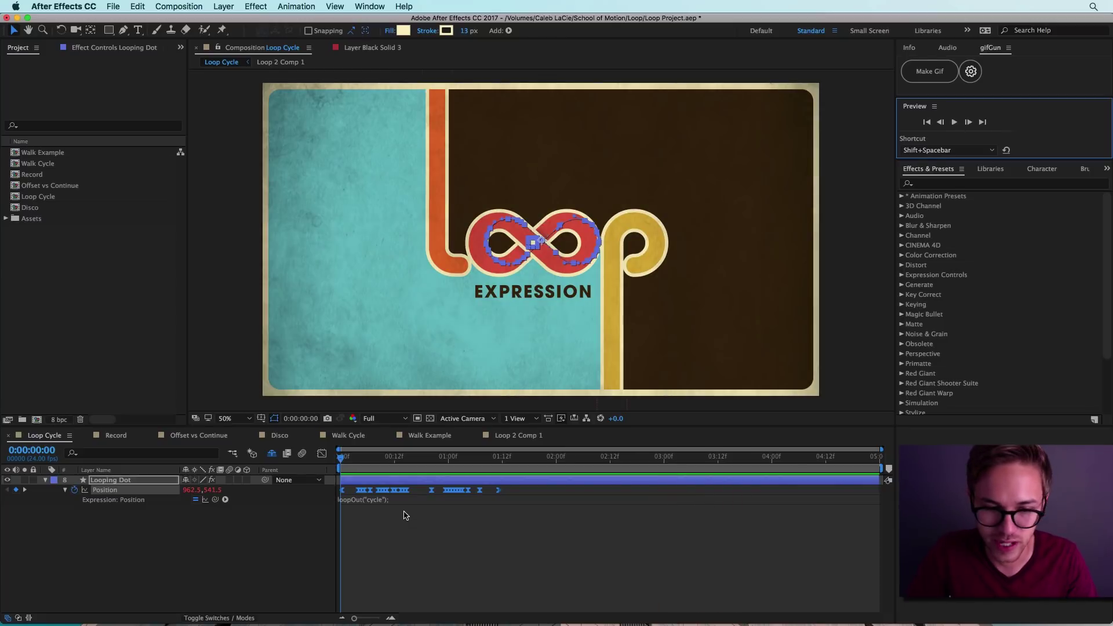
{"action": "left_click", "coordinate": [385, 517]}
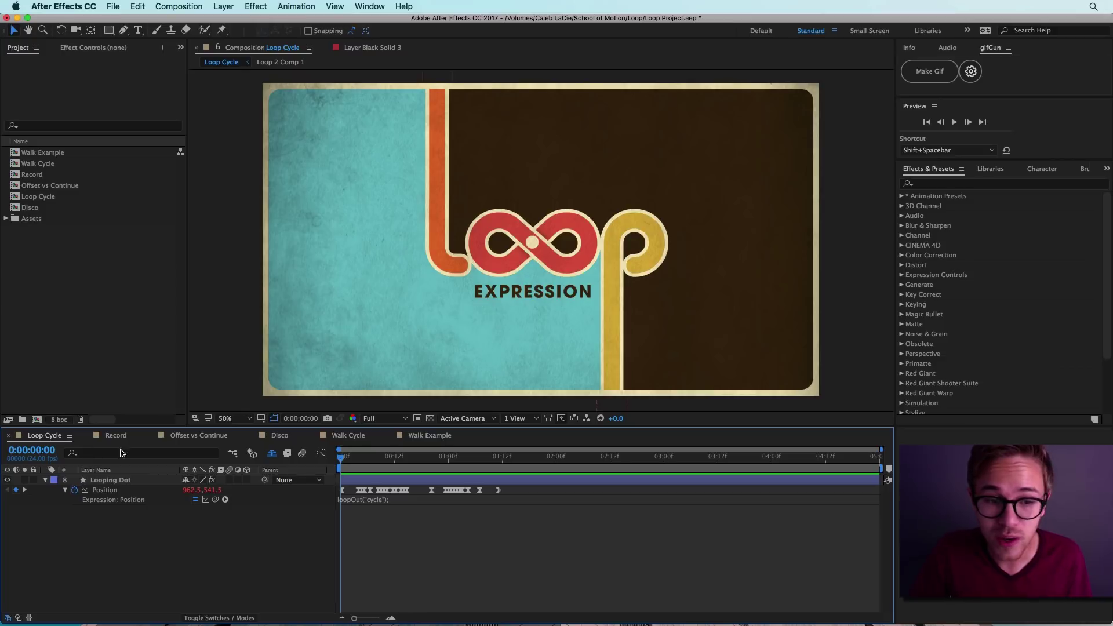
Step: Open the Disco composition and preview its animation from the beginning
{"action": "left_click", "coordinate": [280, 436]}
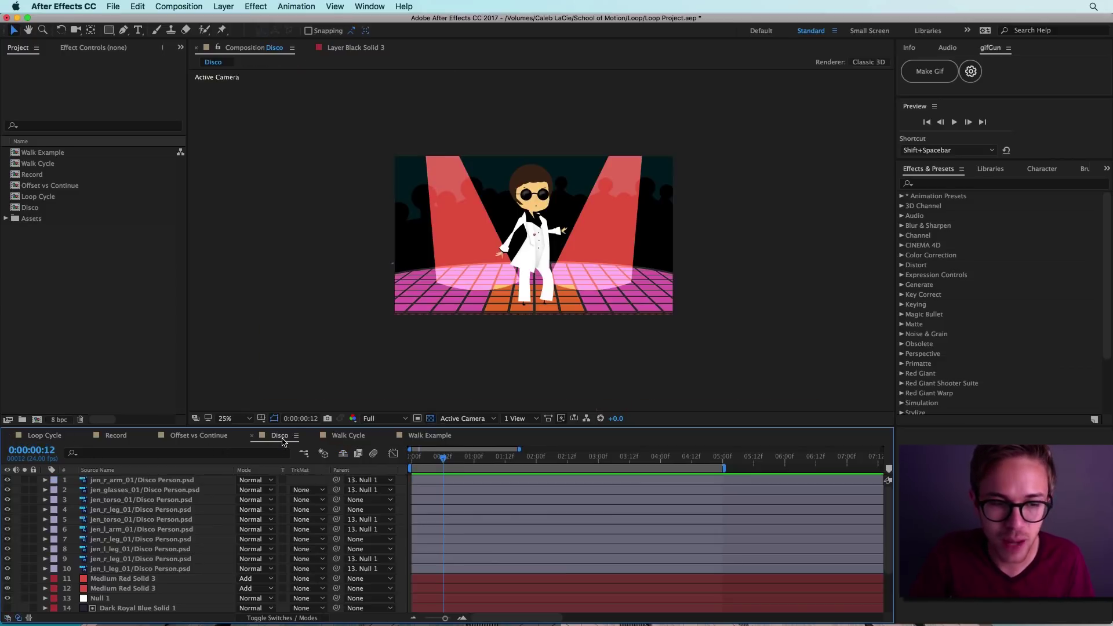
{"action": "left_click_drag", "start_coordinate": [443, 463], "coordinate": [406, 464]}
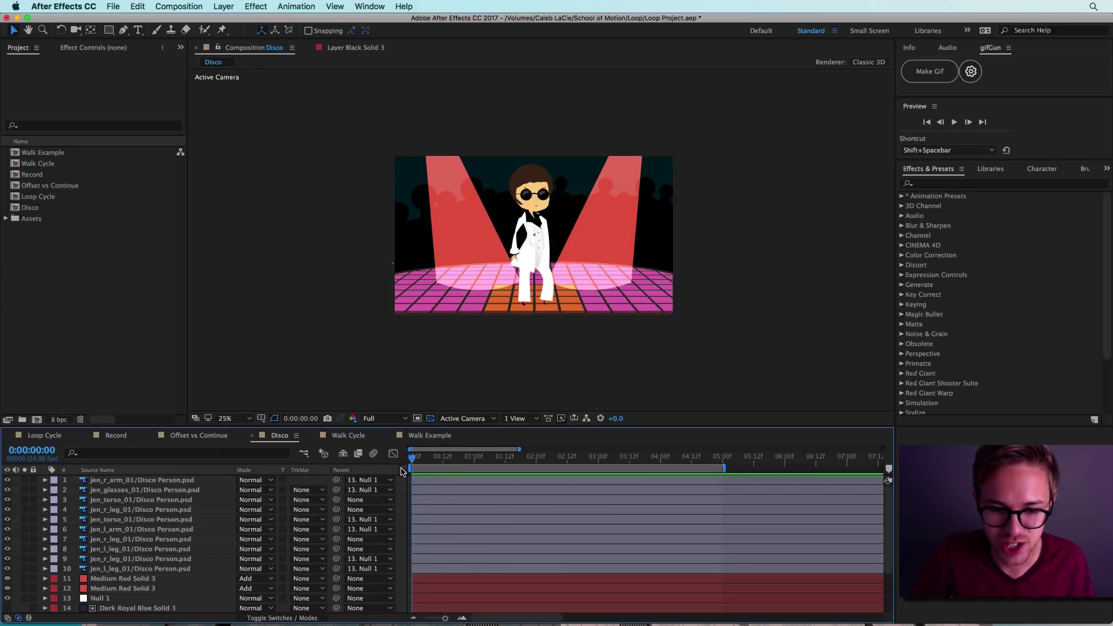
{"action": "left_click", "coordinate": [955, 123]}
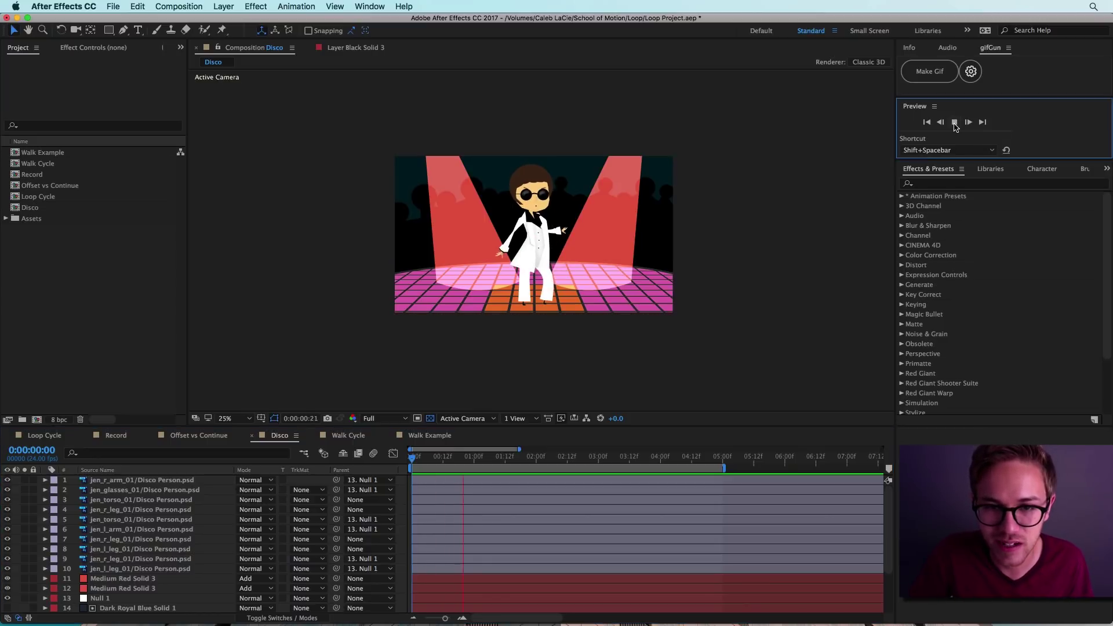
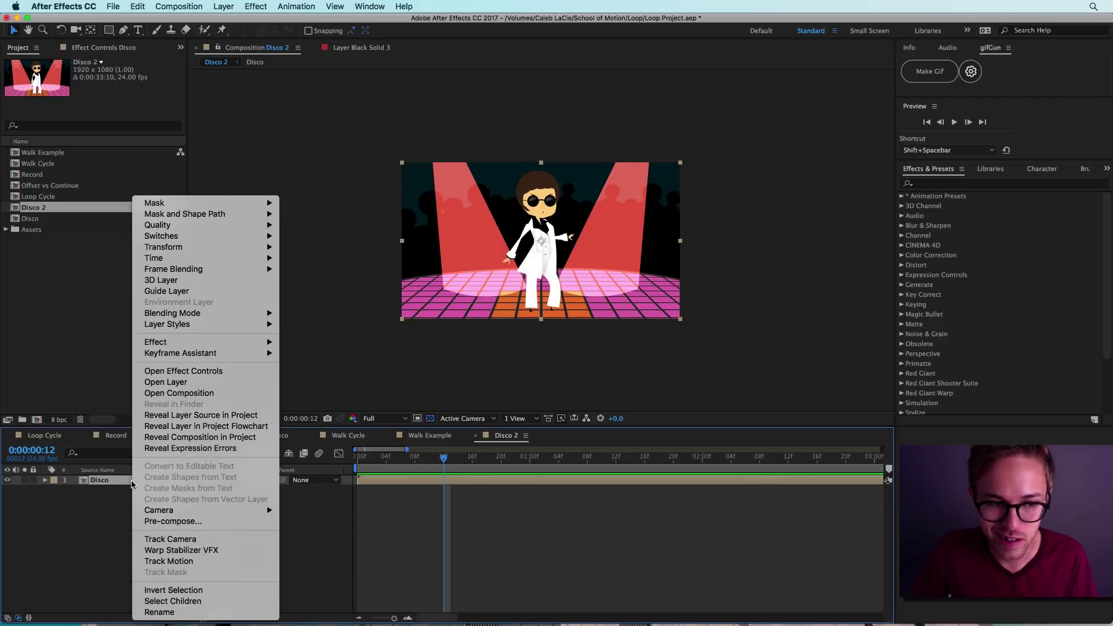
Step: Enable time remapping on the Disco layer in the Disco 2 composition and add a Time Remap keyframe at 0:00:00:12
{"action": "mouse_move", "coordinate": [236, 261]}
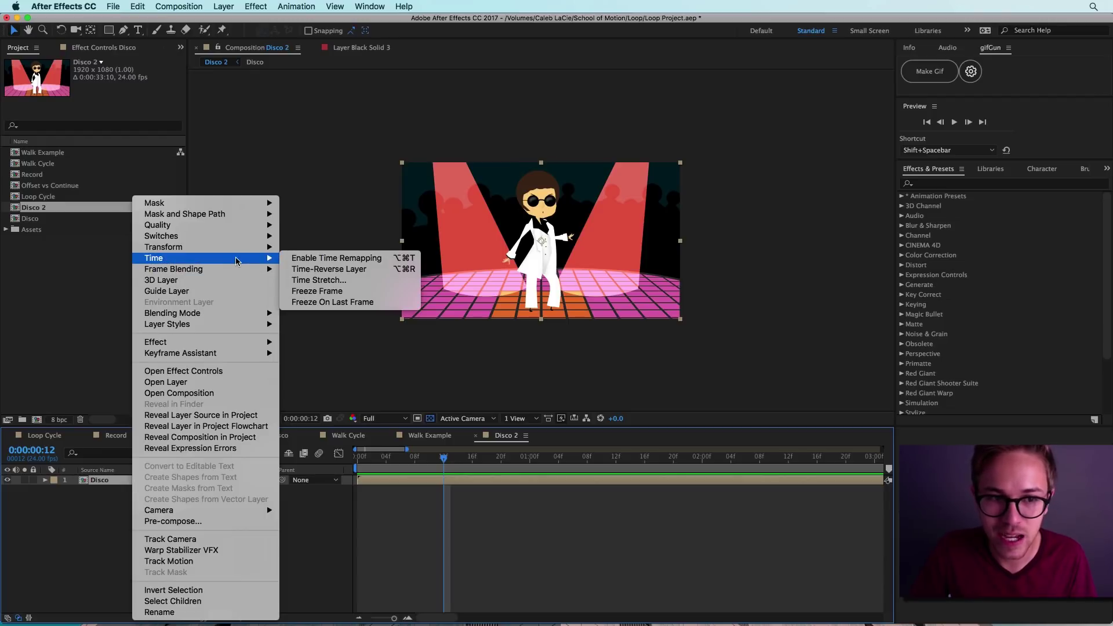
{"action": "left_click", "coordinate": [334, 259]}
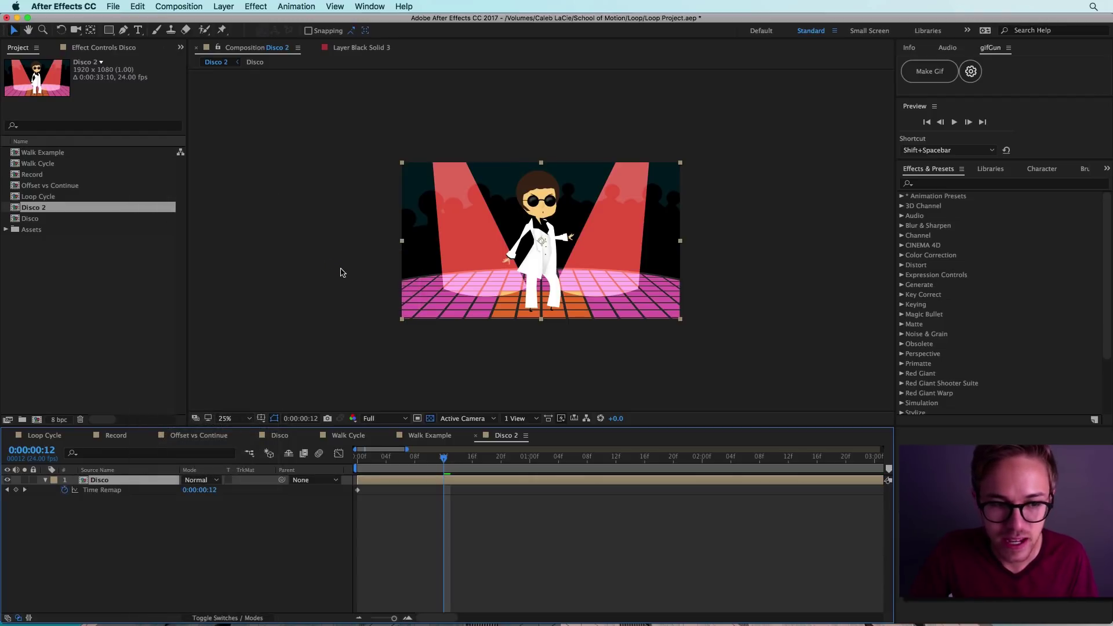
{"action": "left_click", "coordinate": [16, 490]}
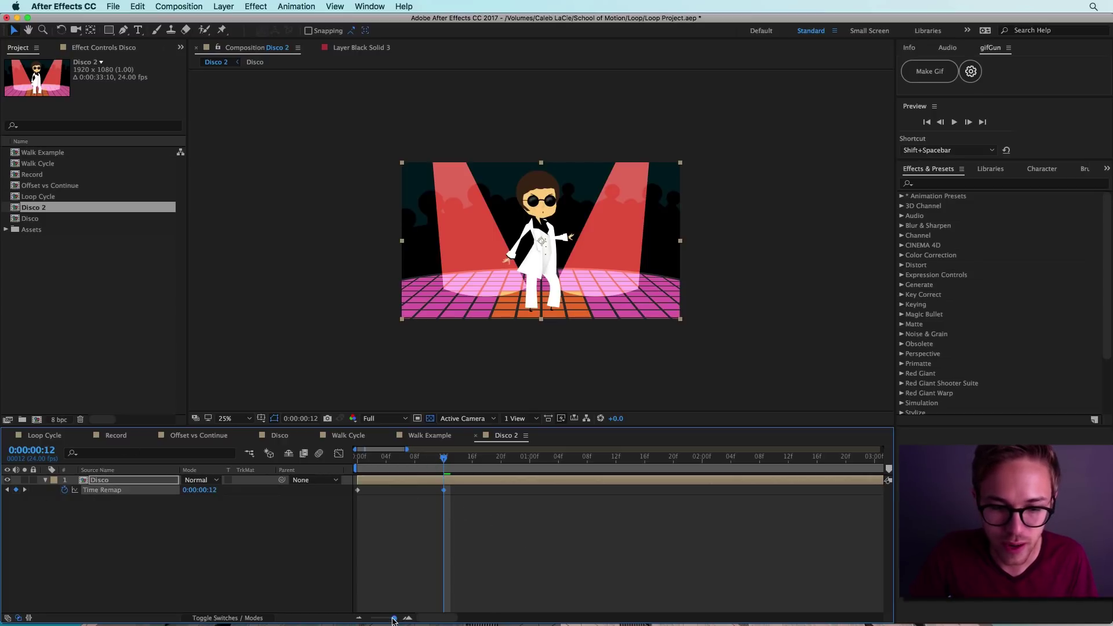
{"action": "left_click_drag", "start_coordinate": [394, 619], "coordinate": [371, 619]}
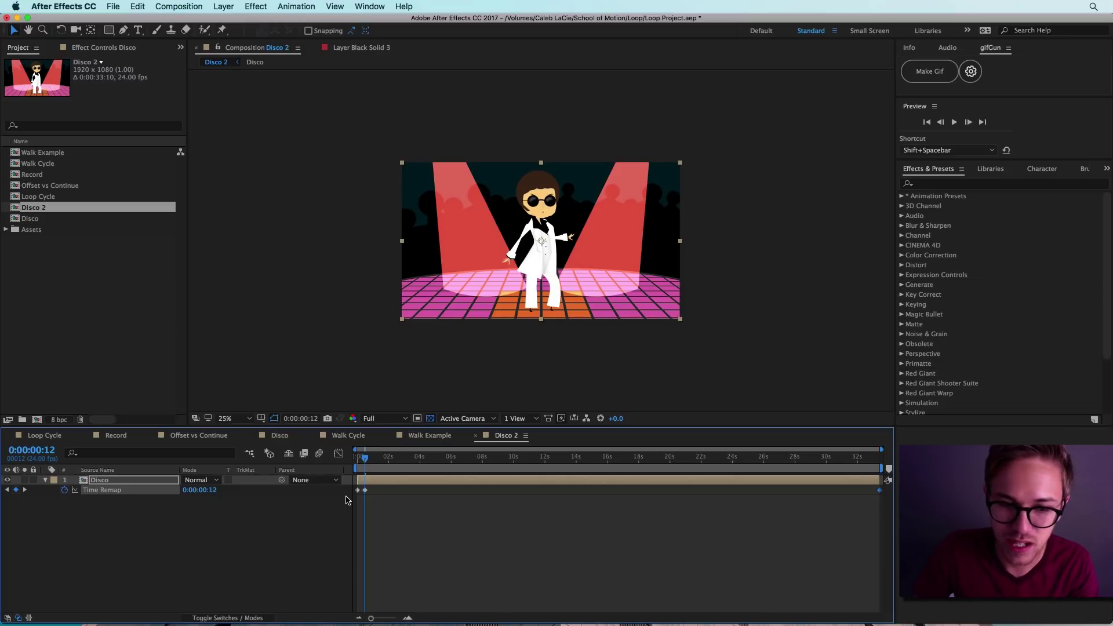
{"action": "mouse_move", "coordinate": [365, 494]}
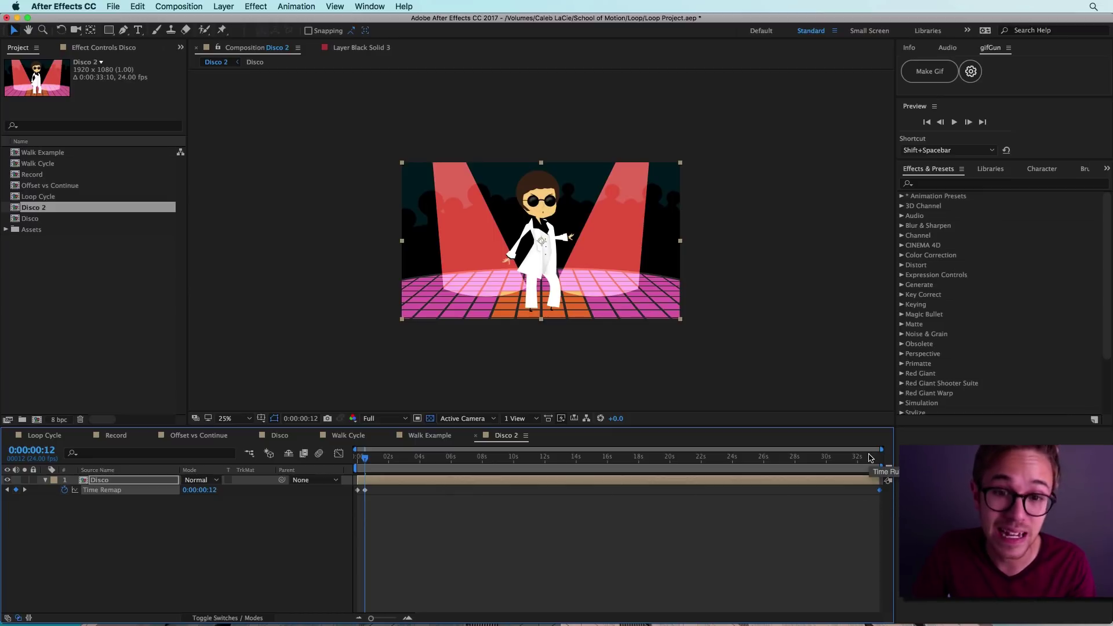
Step: Delete the Disco layer's final Time Remap keyframe and loop the remaining keyframes with the expression loopOut("pingpong");
{"action": "key", "text": "Delete"}
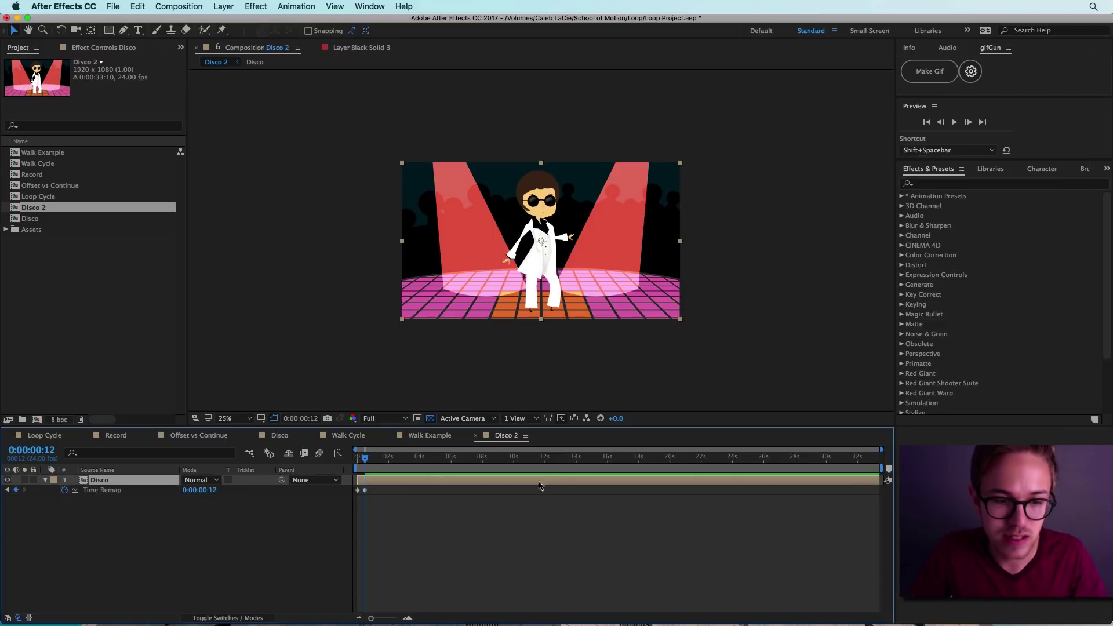
{"action": "left_click", "coordinate": [149, 553]}
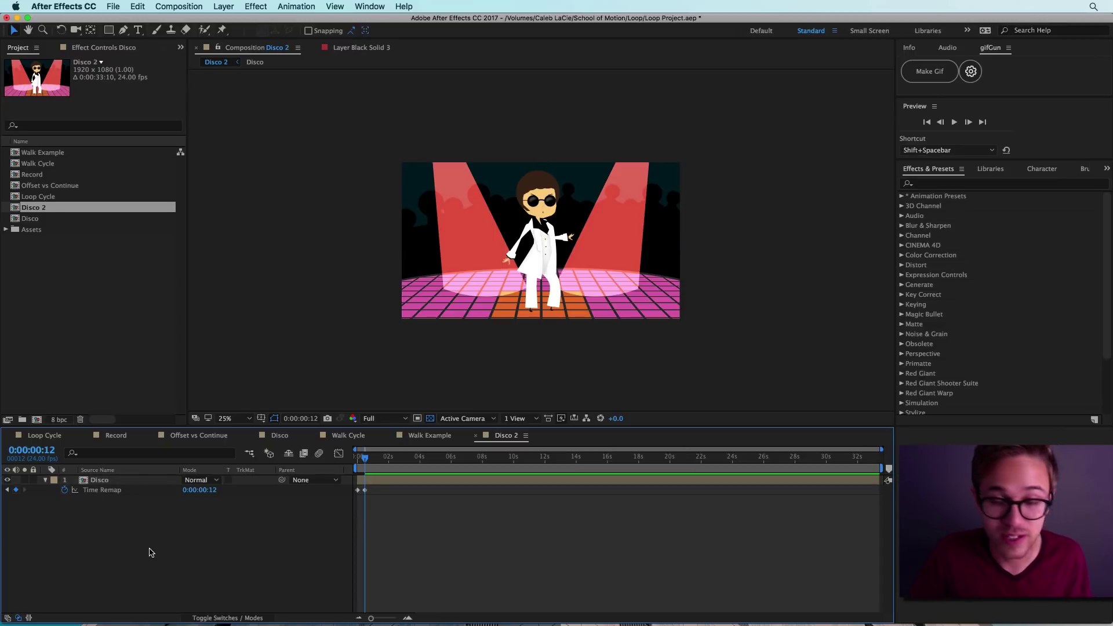
{"action": "left_click", "coordinate": [64, 490], "text": "alt"}
{"action": "key", "text": "BackSpace"}
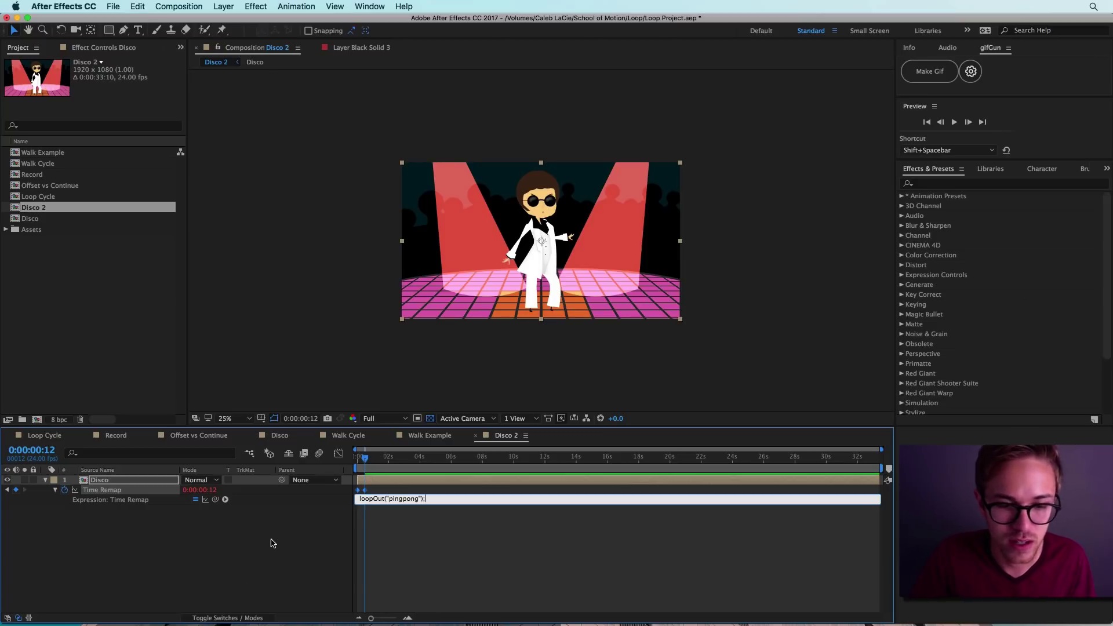
{"action": "left_click", "coordinate": [269, 535]}
{"action": "left_click", "coordinate": [954, 123]}
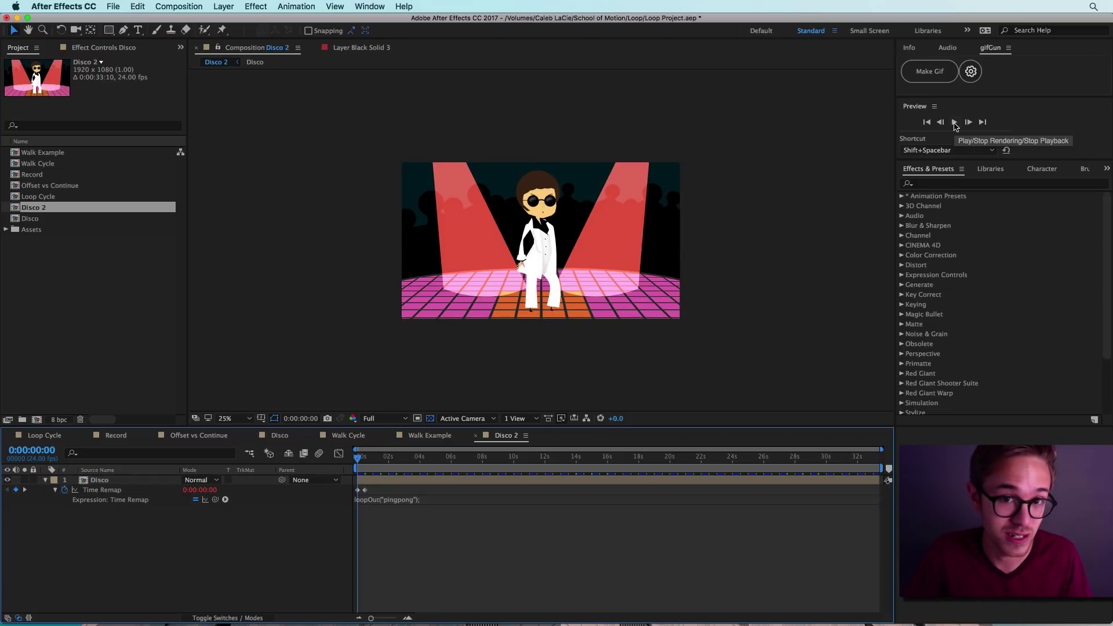
{"action": "left_click", "coordinate": [956, 122]}
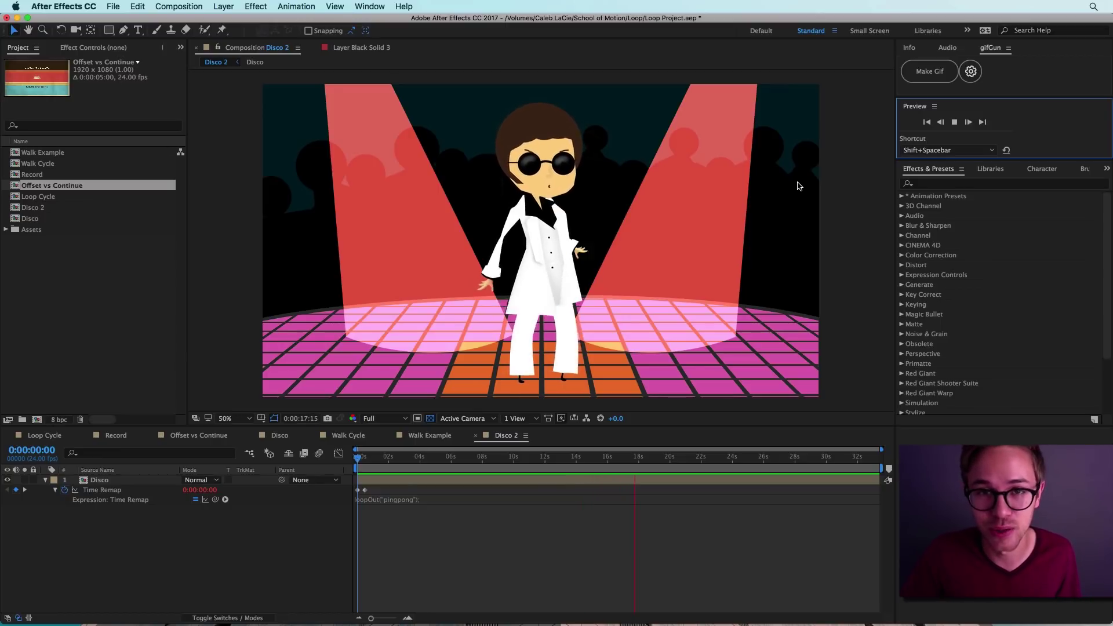
Step: Open the Offset vs Continue composition and preview its two loop animations from the beginning
{"action": "double_click", "coordinate": [51, 187]}
{"action": "left_click", "coordinate": [954, 123]}
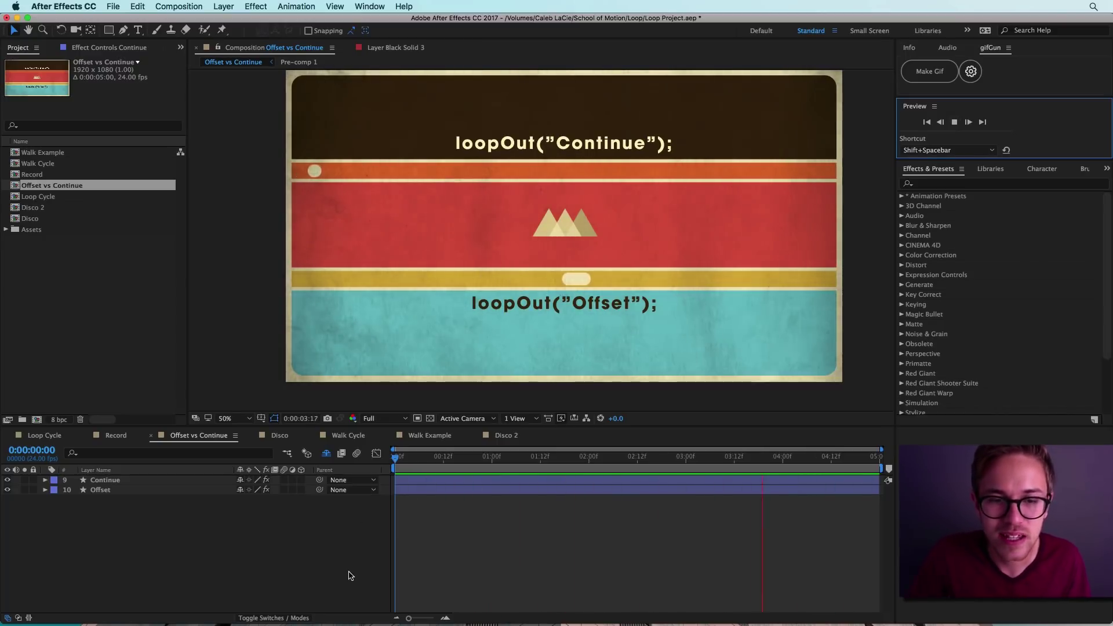
{"action": "left_click", "coordinate": [424, 464]}
{"action": "left_click_drag", "start_coordinate": [424, 467], "coordinate": [360, 462]}
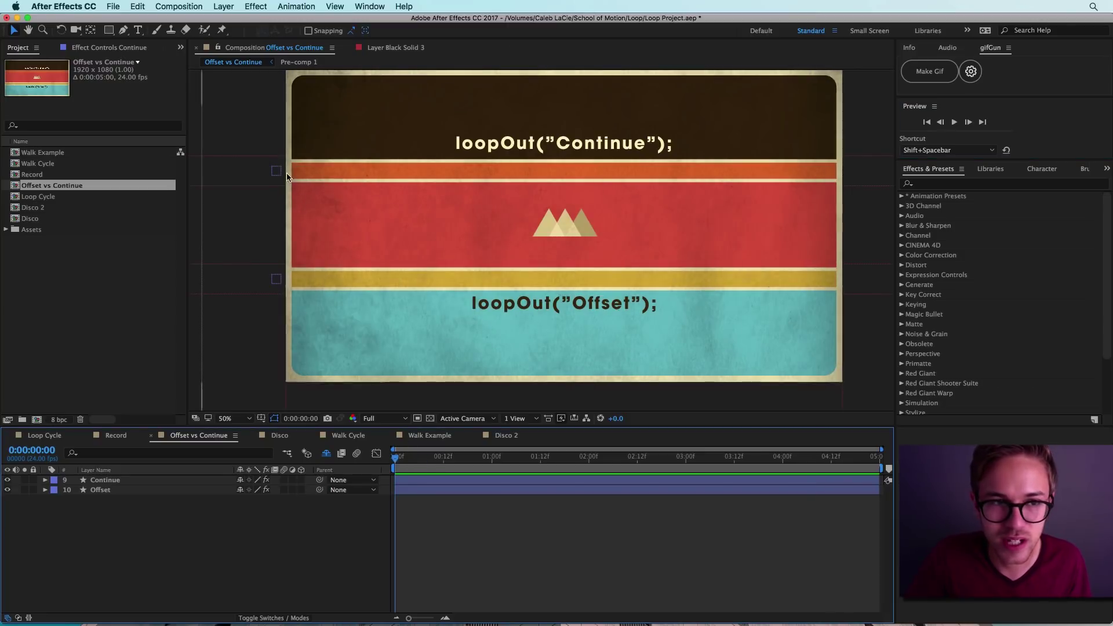
{"action": "left_click", "coordinate": [954, 127]}
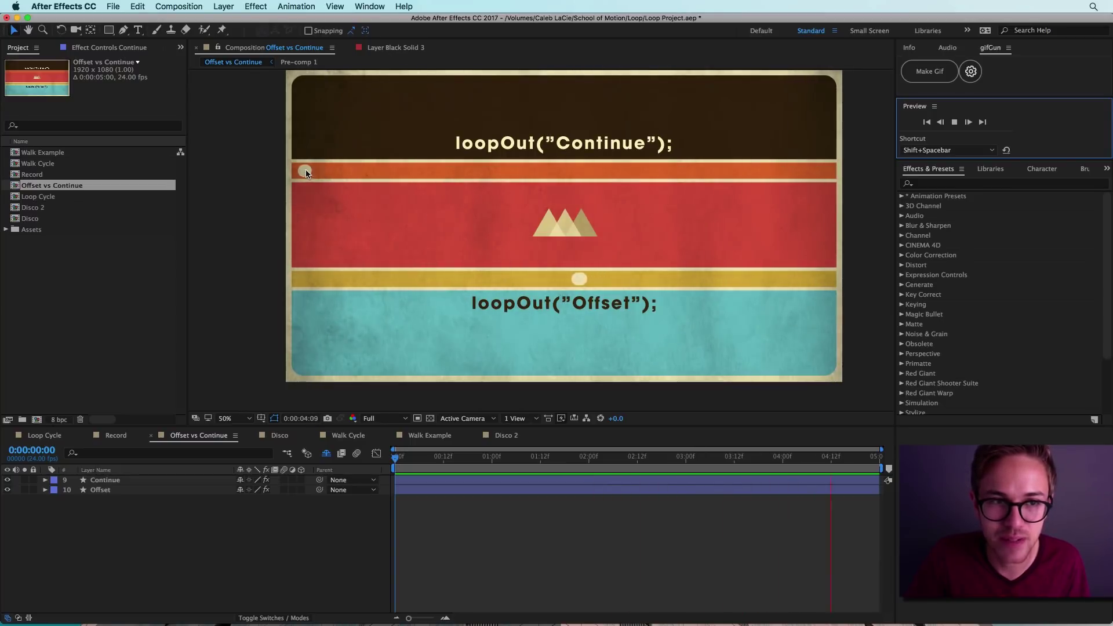
{"action": "left_click", "coordinate": [955, 122]}
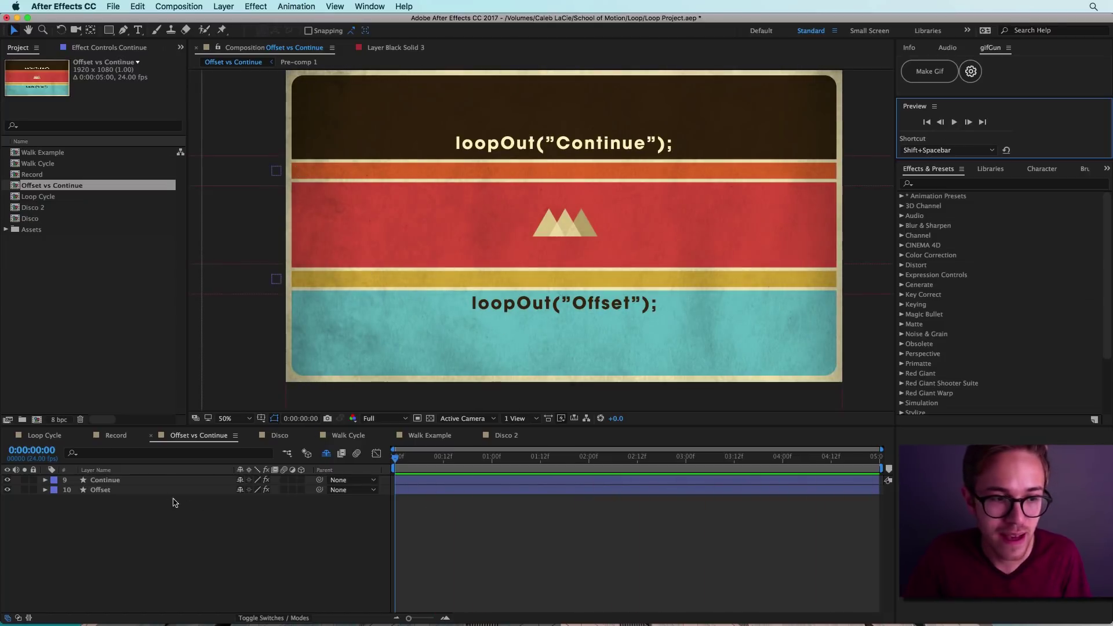
Step: Reveal the Continue layer's Position keyframes and examine the speed graph at the last keyframe
{"action": "left_click", "coordinate": [155, 483]}
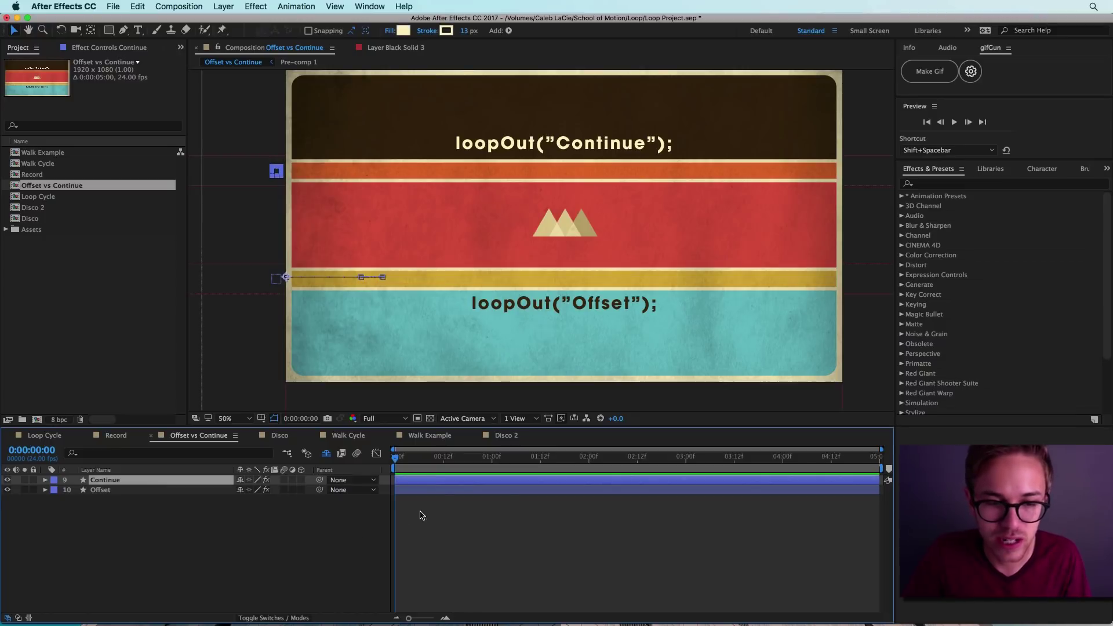
{"action": "key", "text": "p"}
{"action": "left_click", "coordinate": [508, 491]}
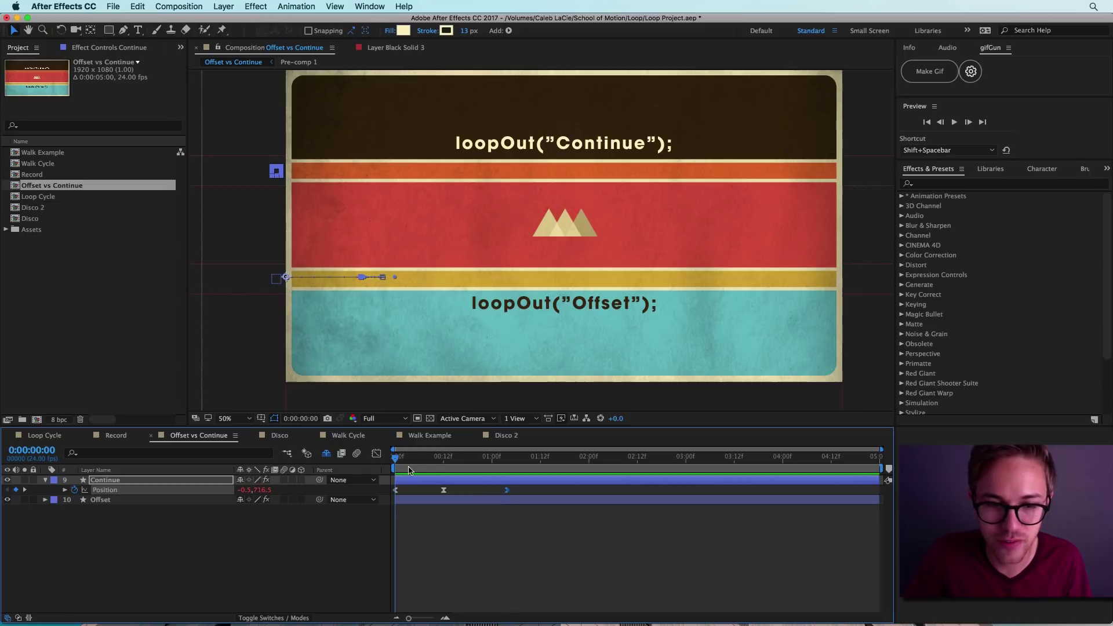
{"action": "left_click", "coordinate": [378, 454]}
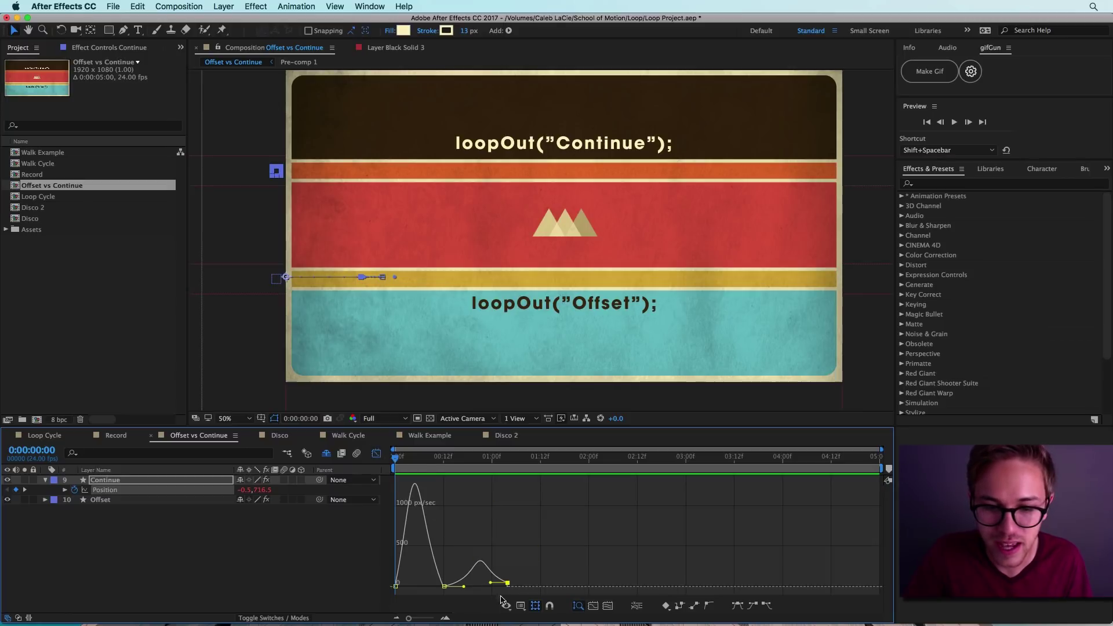
{"action": "left_click", "coordinate": [521, 607]}
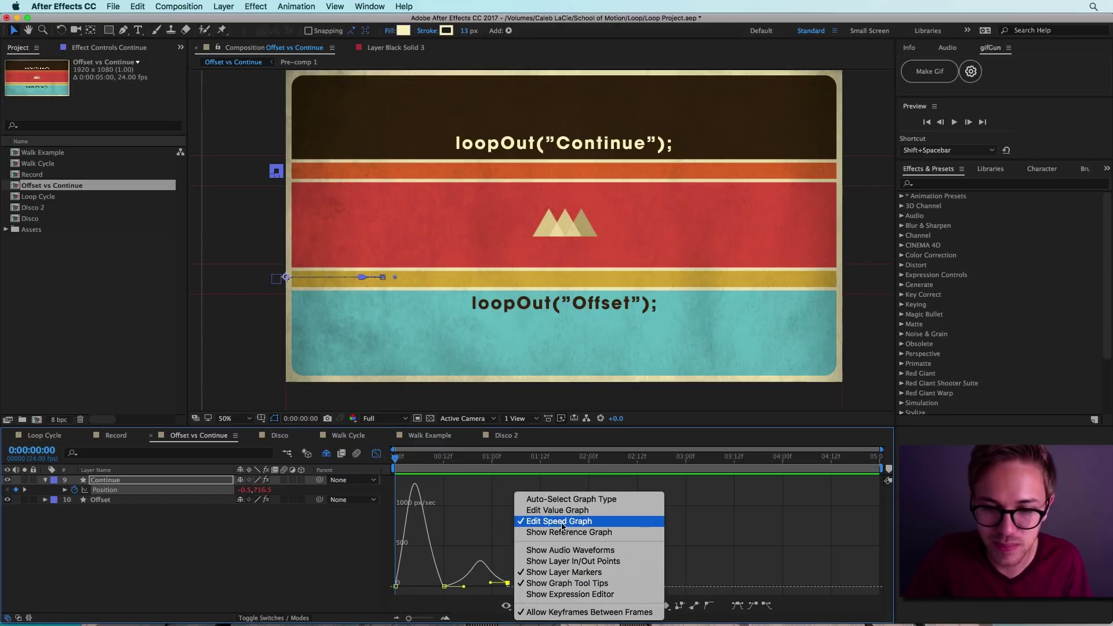
{"action": "left_click", "coordinate": [464, 522]}
{"action": "left_click_drag", "start_coordinate": [494, 458], "coordinate": [509, 462]}
{"action": "left_click_drag", "start_coordinate": [409, 619], "coordinate": [447, 610]}
{"action": "mouse_move", "coordinate": [632, 572]}
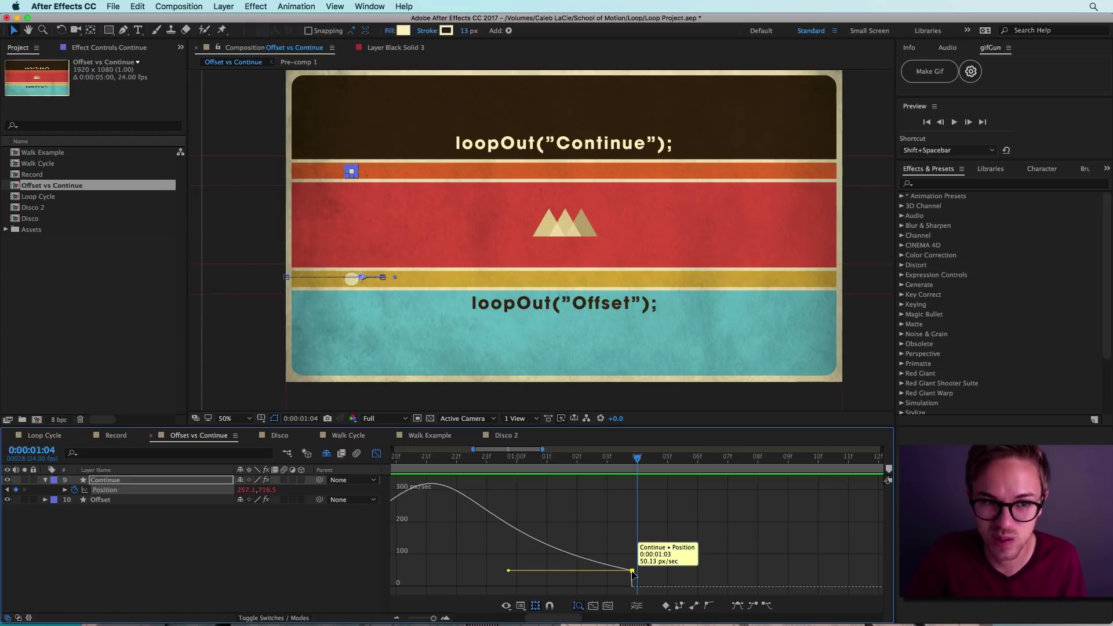
Step: Play and scrub through the frames leading up to the Continue layer's last Position keyframe to compare motion with the speed curve
{"action": "left_click_drag", "start_coordinate": [580, 468], "coordinate": [519, 471]}
{"action": "key", "text": "space"}
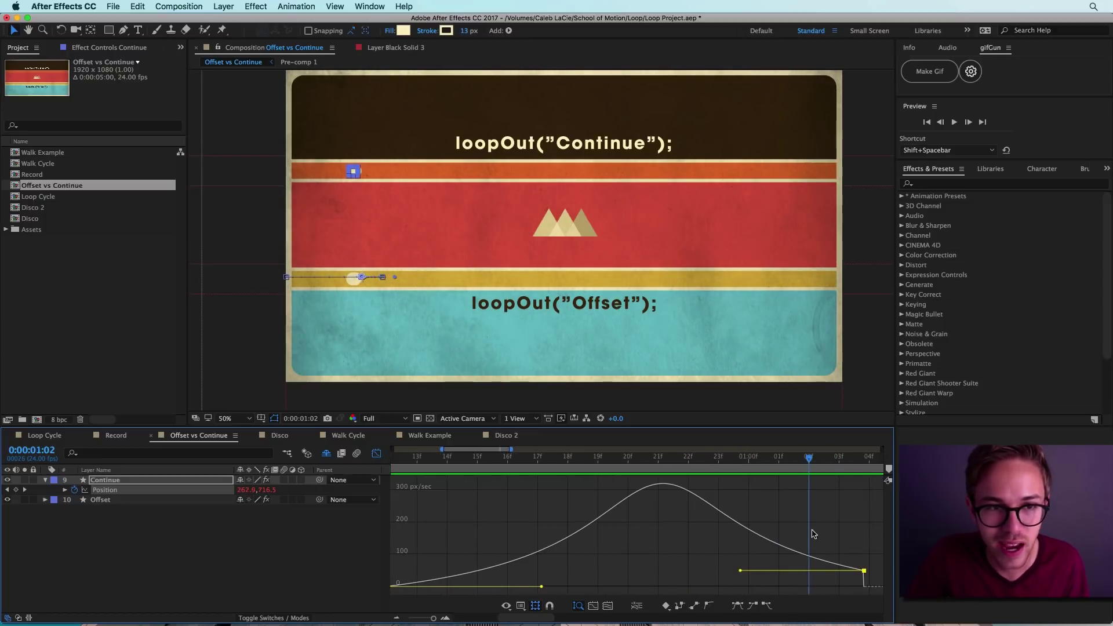
{"action": "key", "text": "space"}
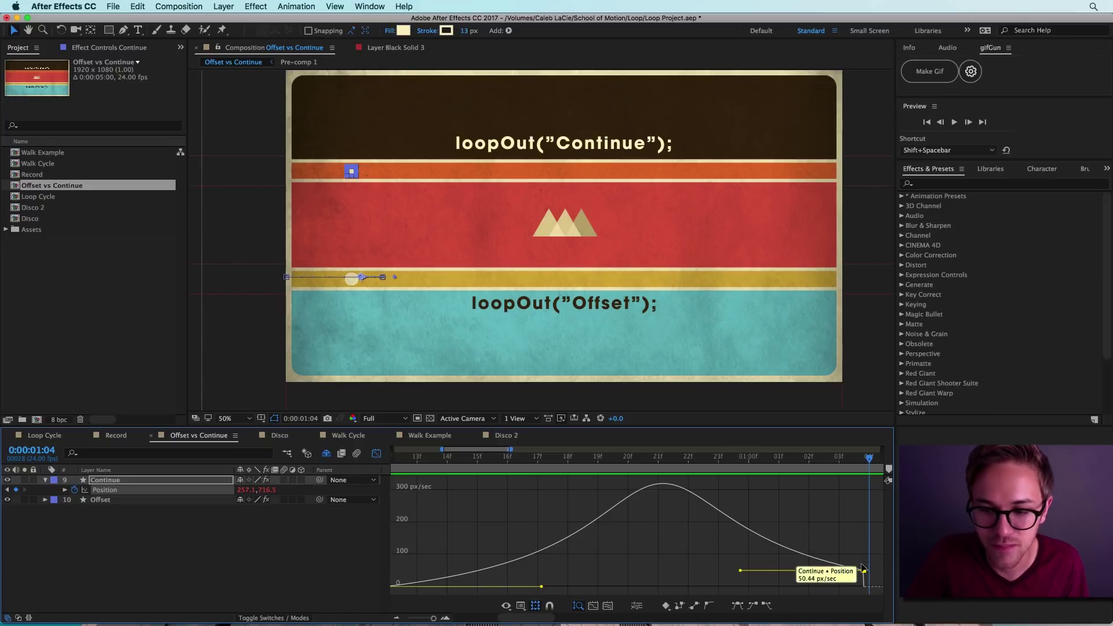
{"action": "scroll", "coordinate": [837, 540], "scroll_direction": "right", "scroll_amount": 2}
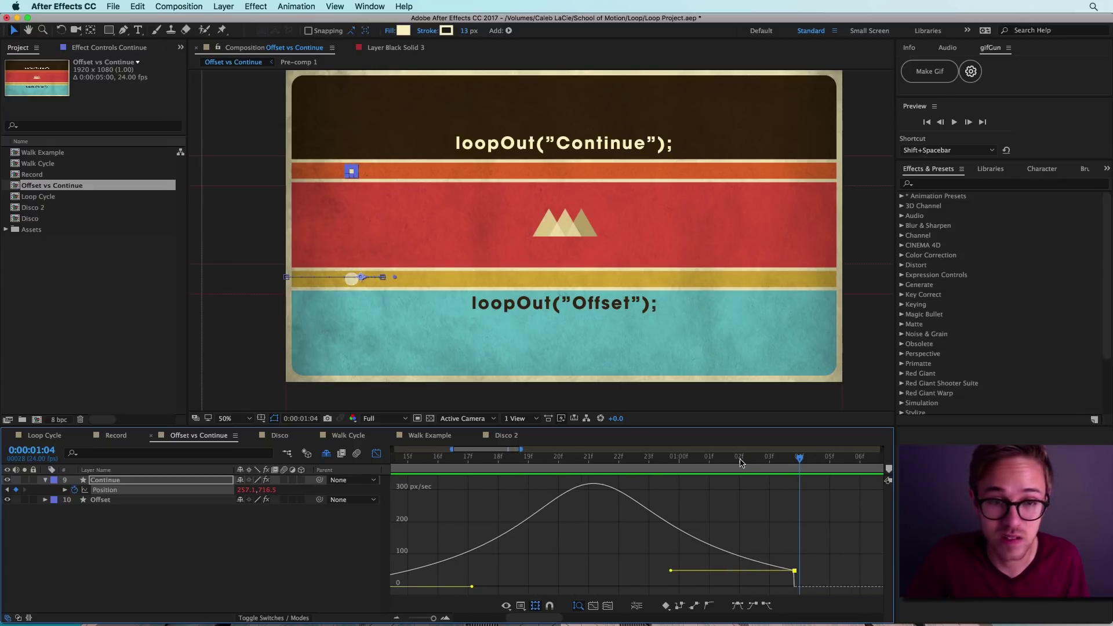
{"action": "left_click", "coordinate": [770, 461]}
{"action": "mouse_move", "coordinate": [786, 568]}
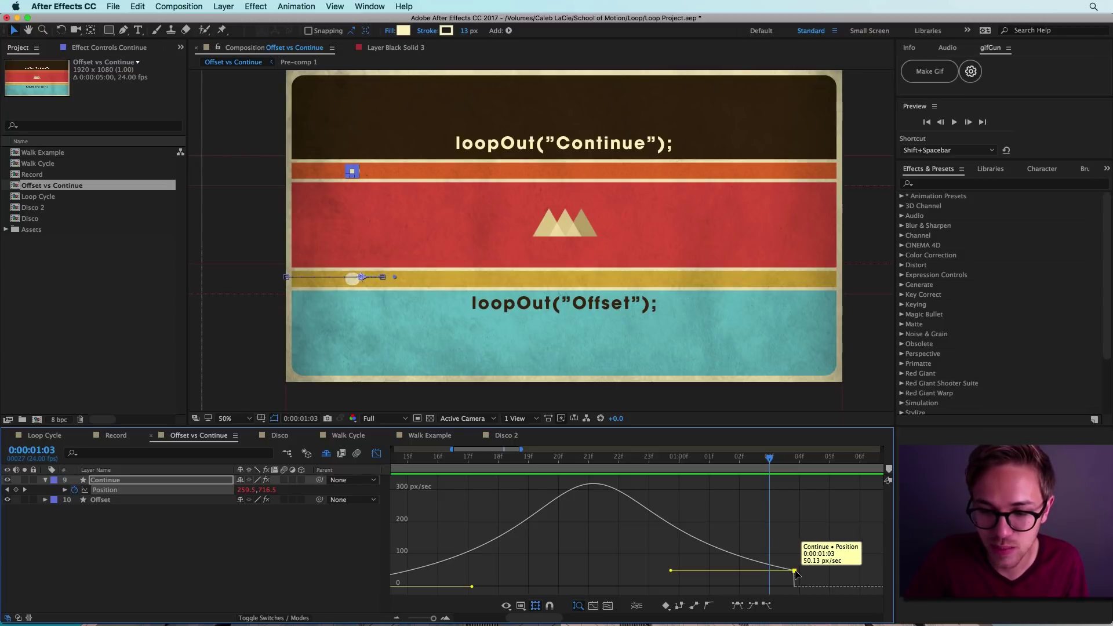
{"action": "key", "text": "space"}
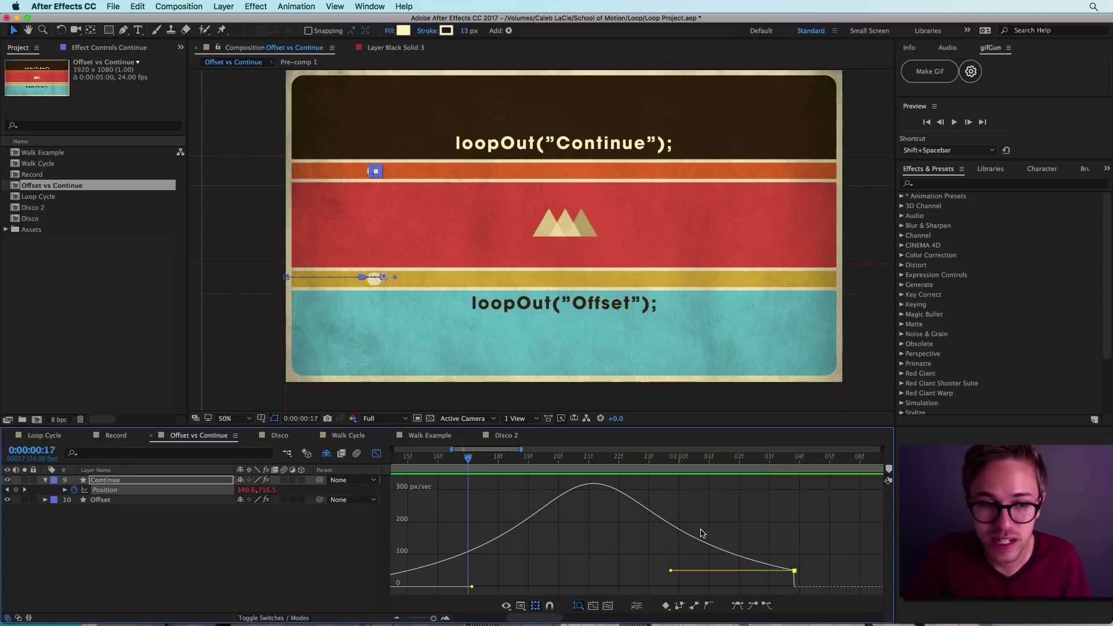
Step: Show the post-expression graph for the Continue layer's Position and examine the speed beyond the last keyframe
{"action": "left_click", "coordinate": [64, 491]}
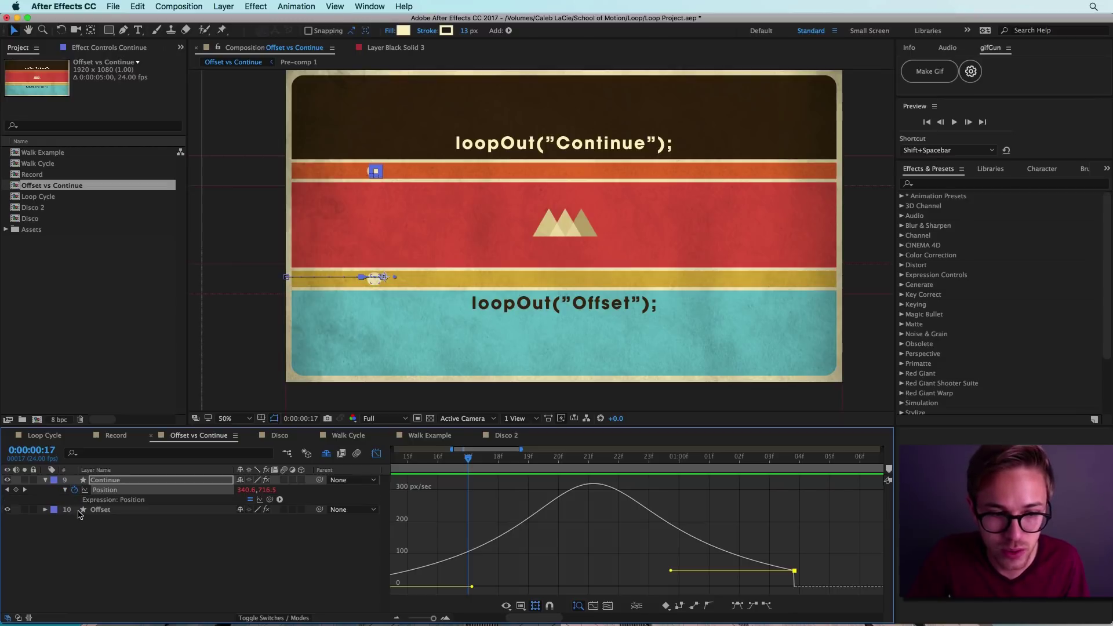
{"action": "left_click", "coordinate": [260, 500]}
{"action": "scroll", "coordinate": [736, 571], "scroll_direction": "right", "scroll_amount": 3}
{"action": "mouse_move", "coordinate": [713, 571]}
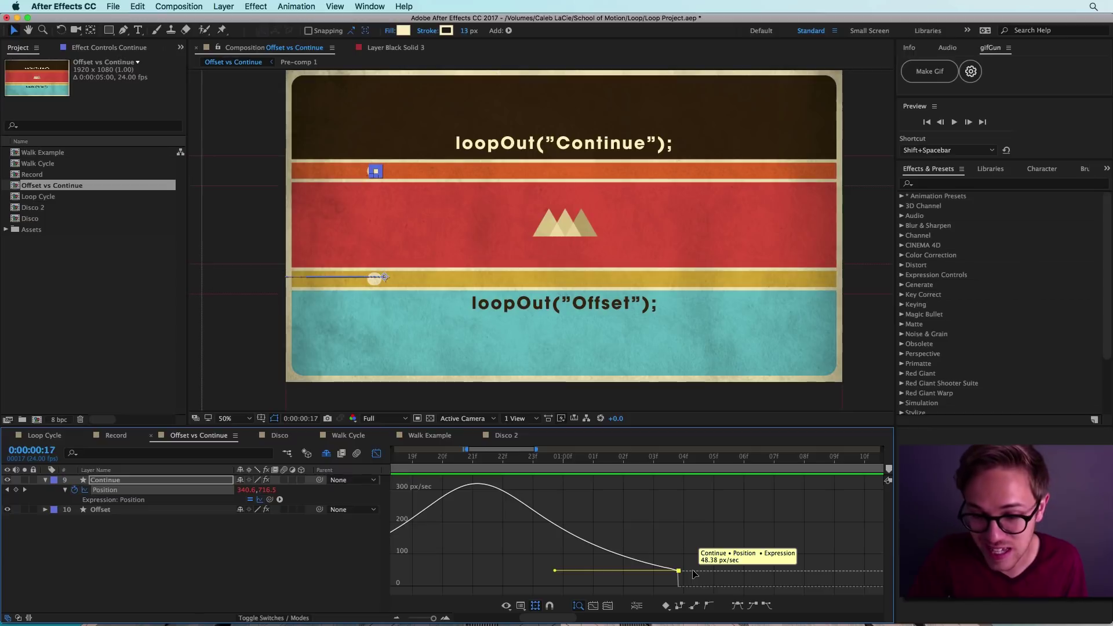
{"action": "key", "text": "Page_Down"}
{"action": "key", "text": "Page_Down"}
{"action": "key", "text": "Page_Down"}
{"action": "key", "text": "Page_Down"}
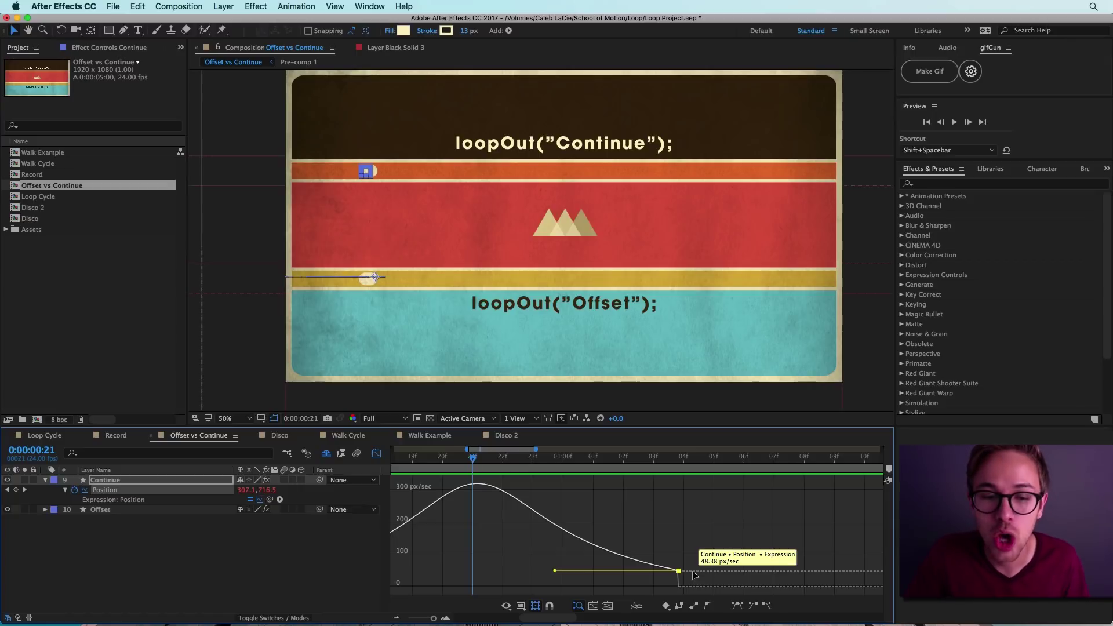
Step: Scrub through the Continue layer's speed curve and preview the Offset vs Continue composition from the beginning
{"action": "left_click", "coordinate": [649, 469]}
{"action": "left_click_drag", "start_coordinate": [649, 469], "coordinate": [503, 468]}
{"action": "left_click_drag", "start_coordinate": [423, 619], "coordinate": [411, 618]}
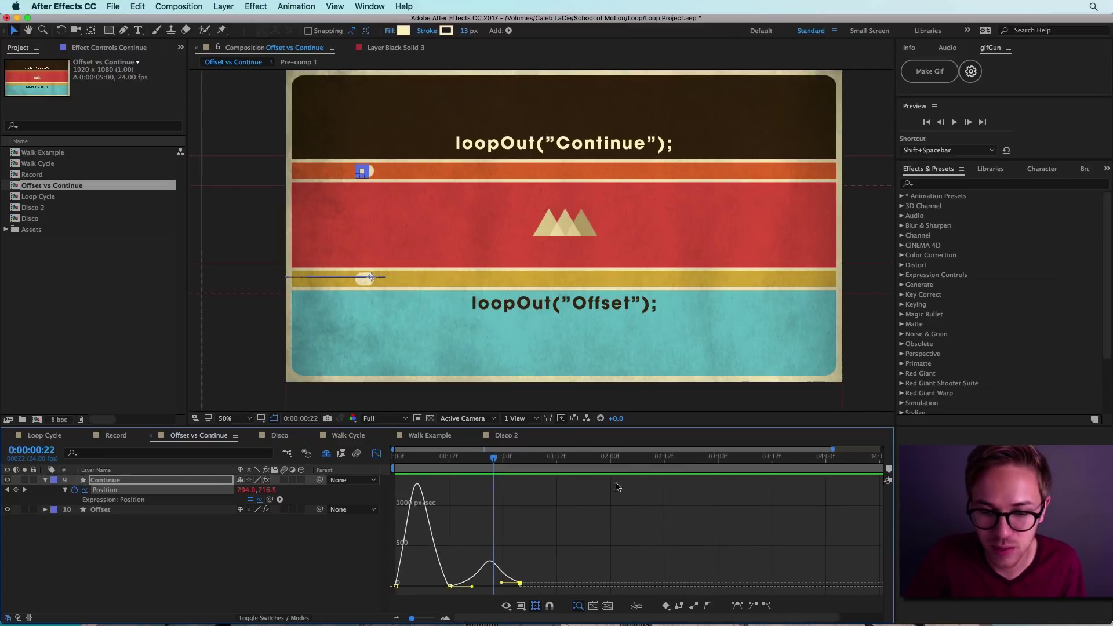
{"action": "left_click", "coordinate": [956, 123]}
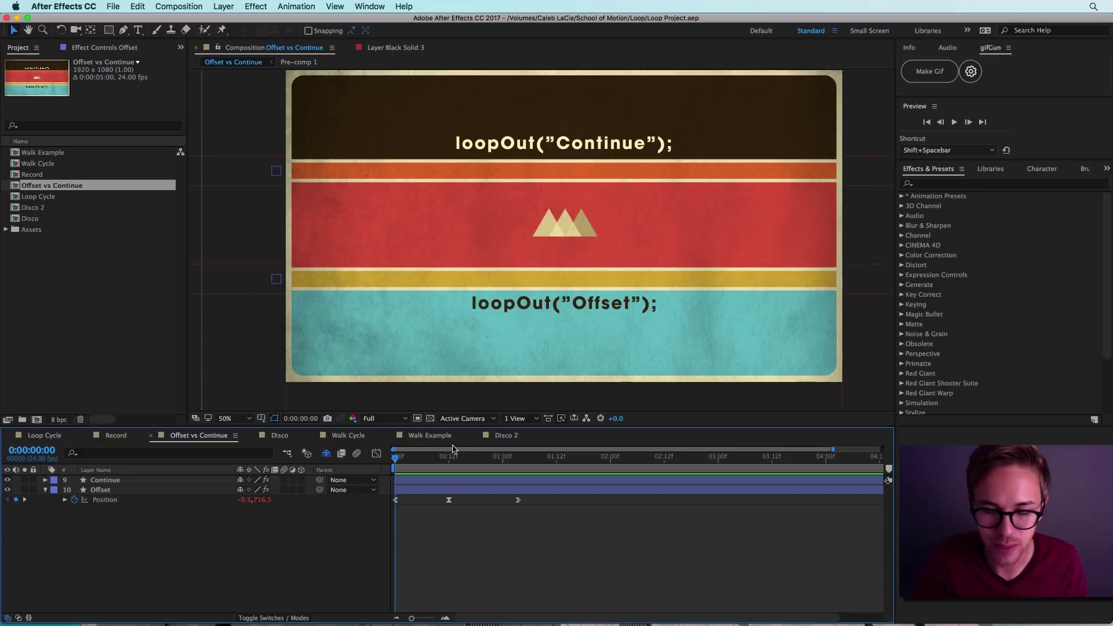
{"action": "key", "text": "space"}
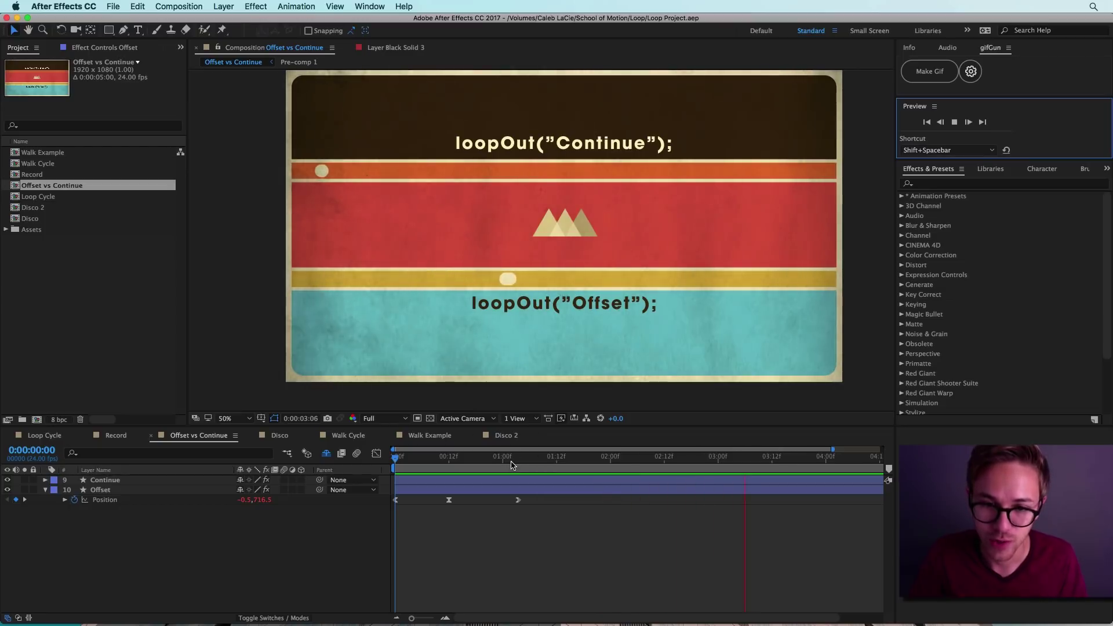
Step: Add a Position keyframe to the Offset layer at 0:00:00:20, moving its circle down to about 319.2, 813.5
{"action": "left_click_drag", "start_coordinate": [501, 466], "coordinate": [484, 466]}
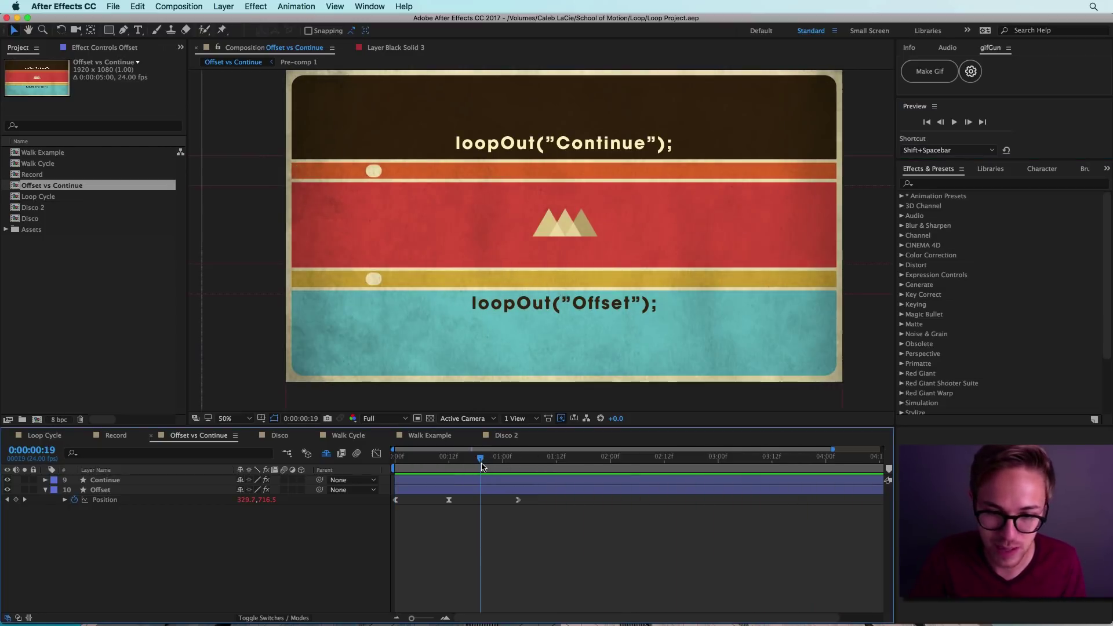
{"action": "left_click", "coordinate": [127, 493]}
{"action": "left_click_drag", "start_coordinate": [264, 503], "coordinate": [321, 500]}
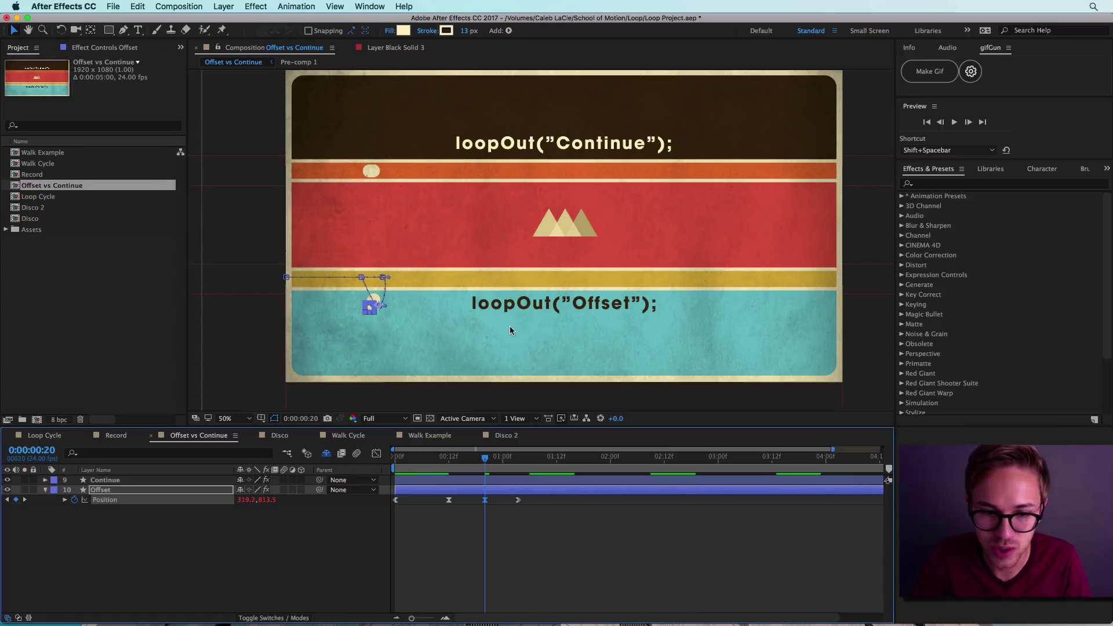
Step: Preview the Offset layer's altered motion path from frame 0
{"action": "key", "text": "Home"}
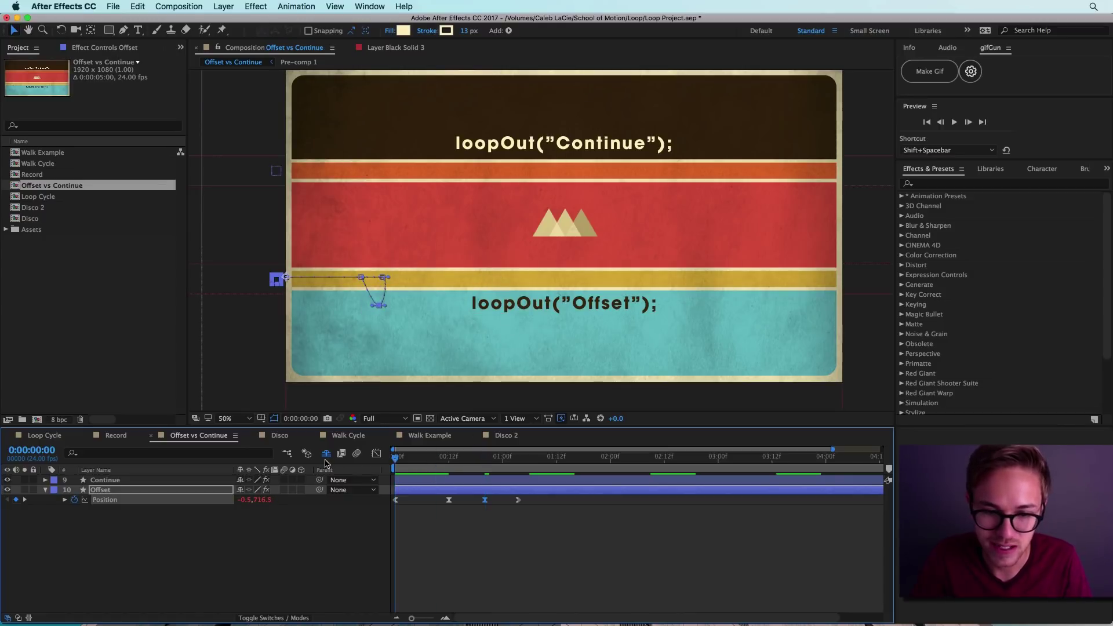
{"action": "left_click", "coordinate": [955, 122]}
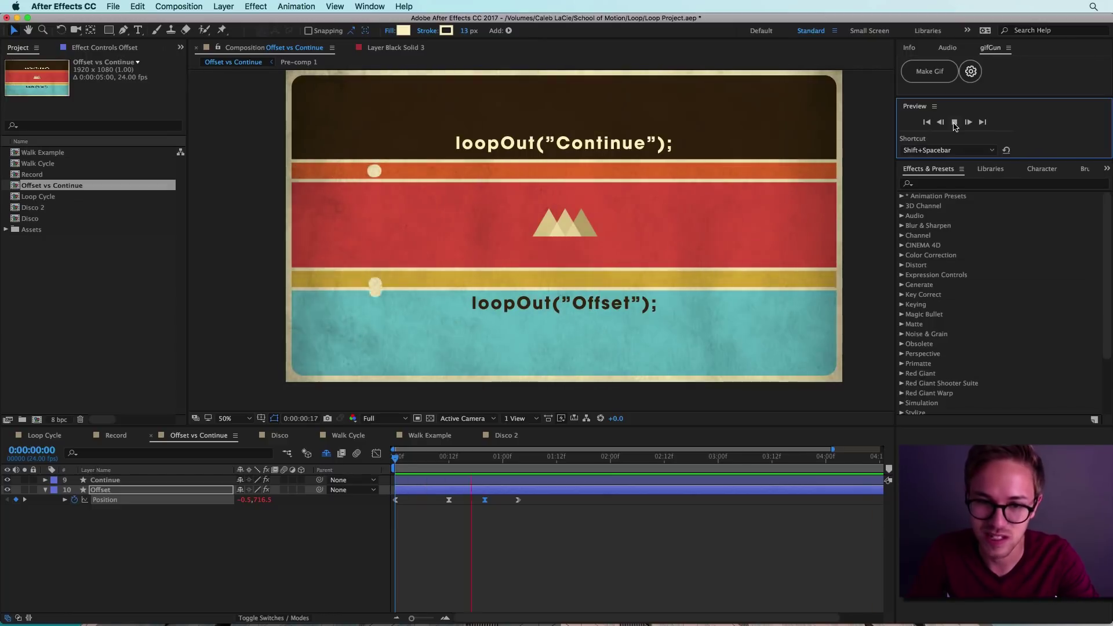
{"action": "left_click", "coordinate": [332, 565]}
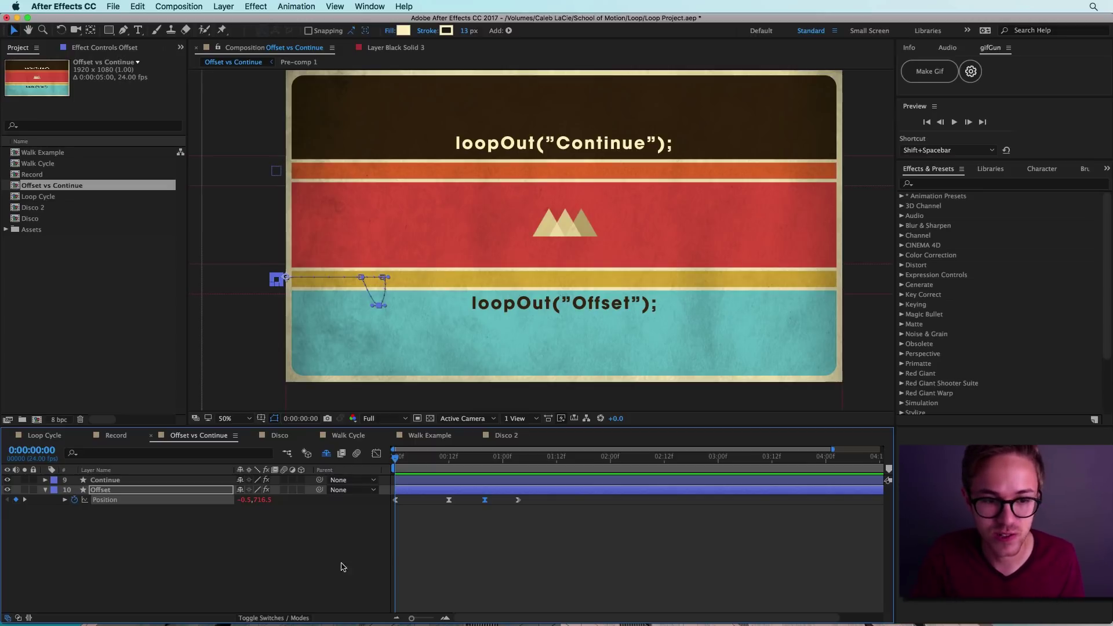
Step: Open the Walk Cycle composition and preview the character's walk from frame 0
{"action": "left_click", "coordinate": [360, 436]}
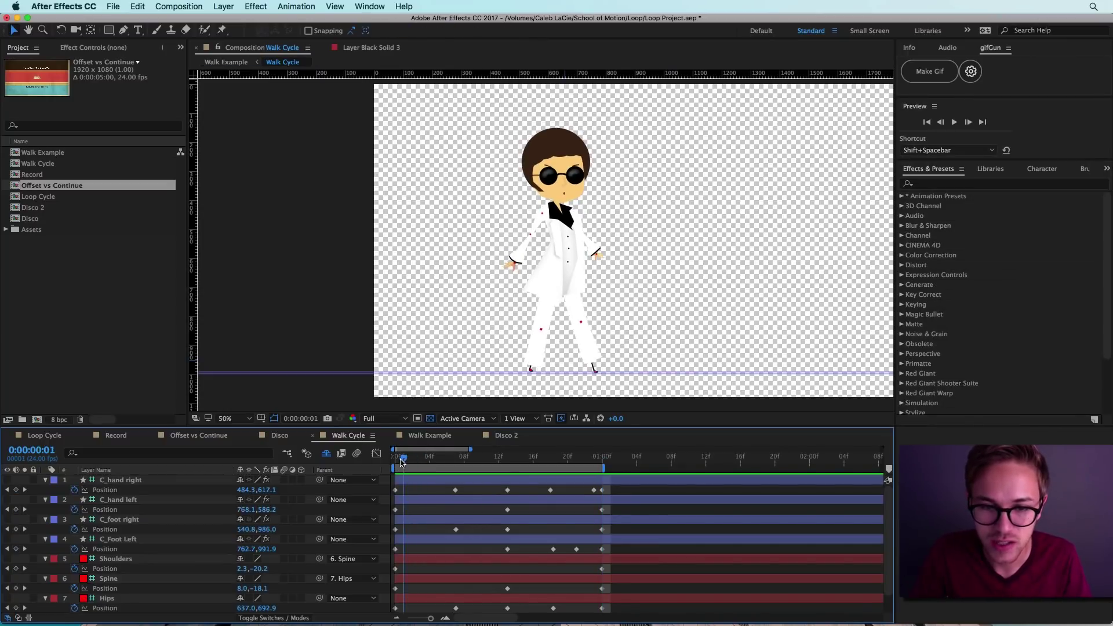
{"action": "left_click", "coordinate": [392, 463]}
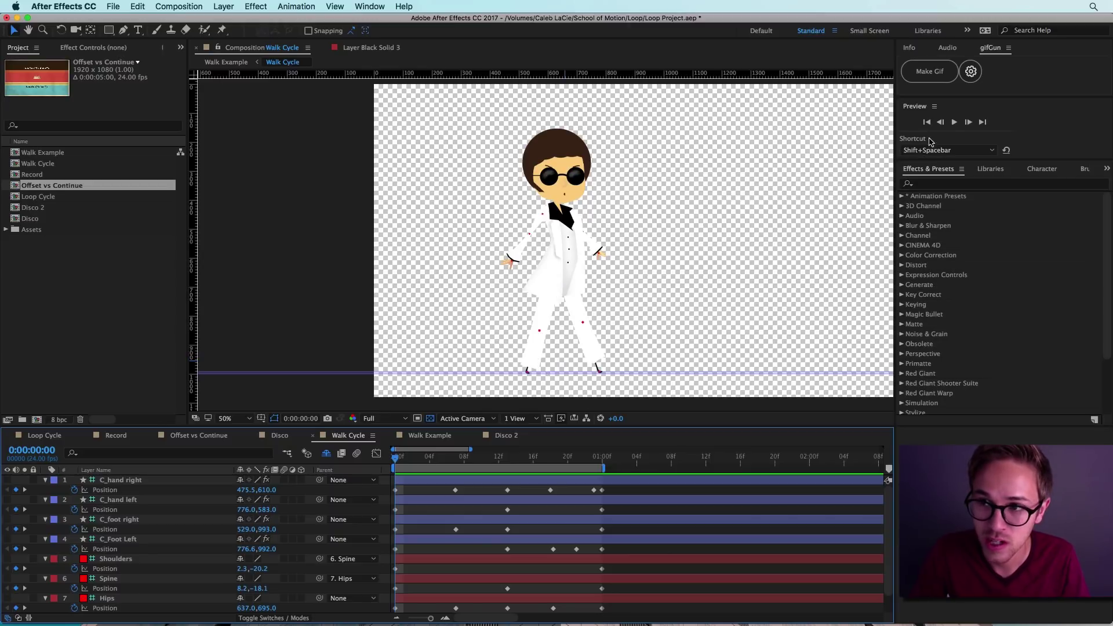
{"action": "left_click", "coordinate": [954, 122]}
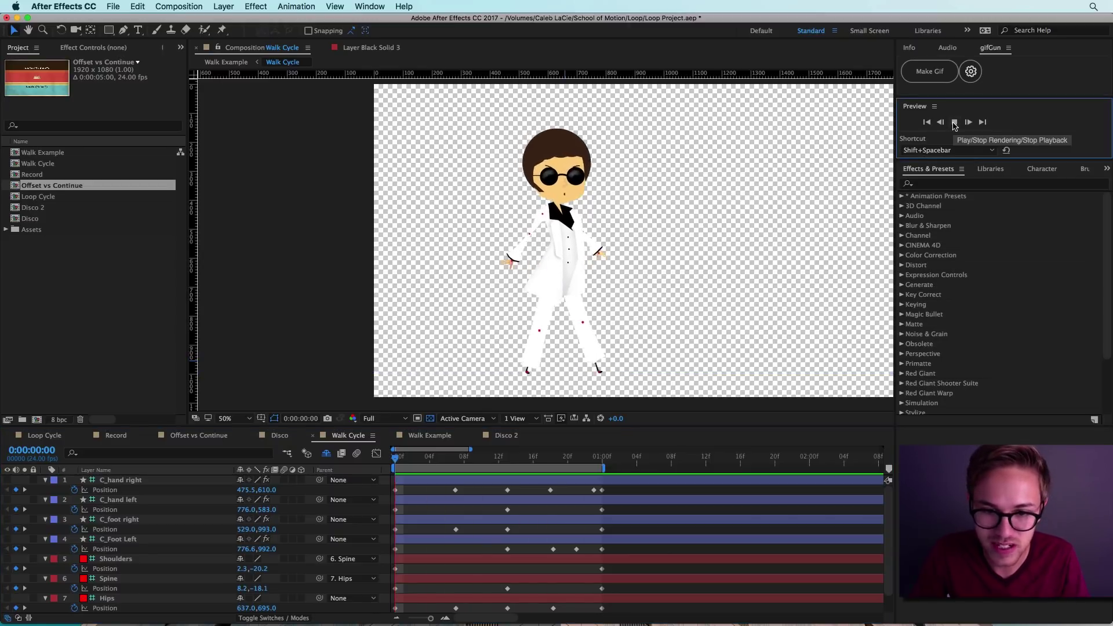
{"action": "left_click", "coordinate": [954, 123]}
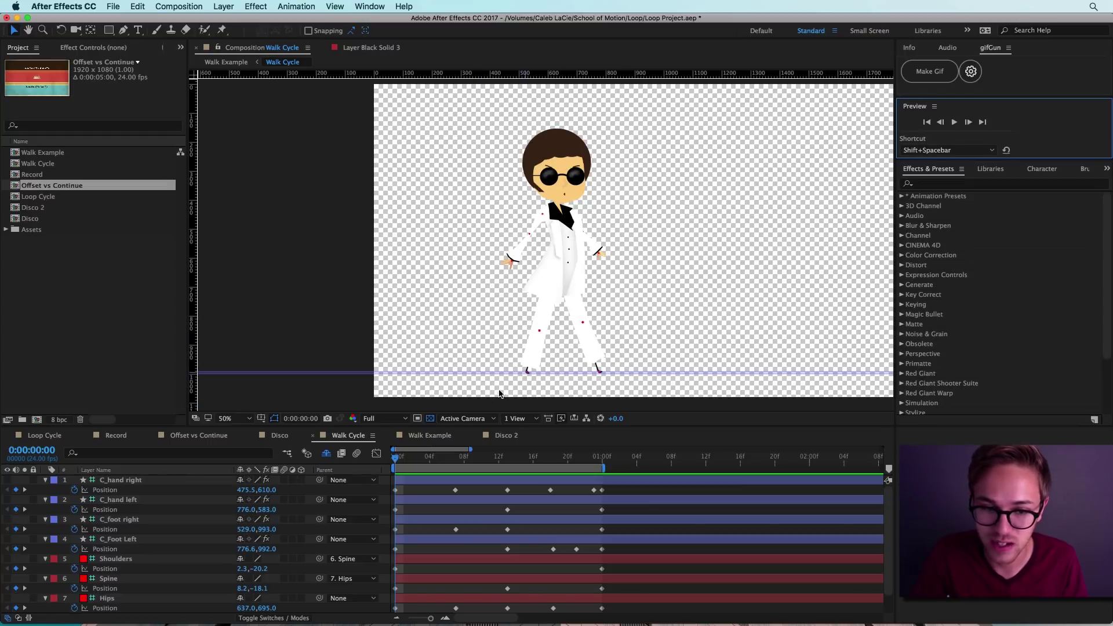
Step: In the Walk Example composition, enable time remapping on the Walk Cycle layer and keyframe it at 0:00:01:00
{"action": "left_click", "coordinate": [432, 437]}
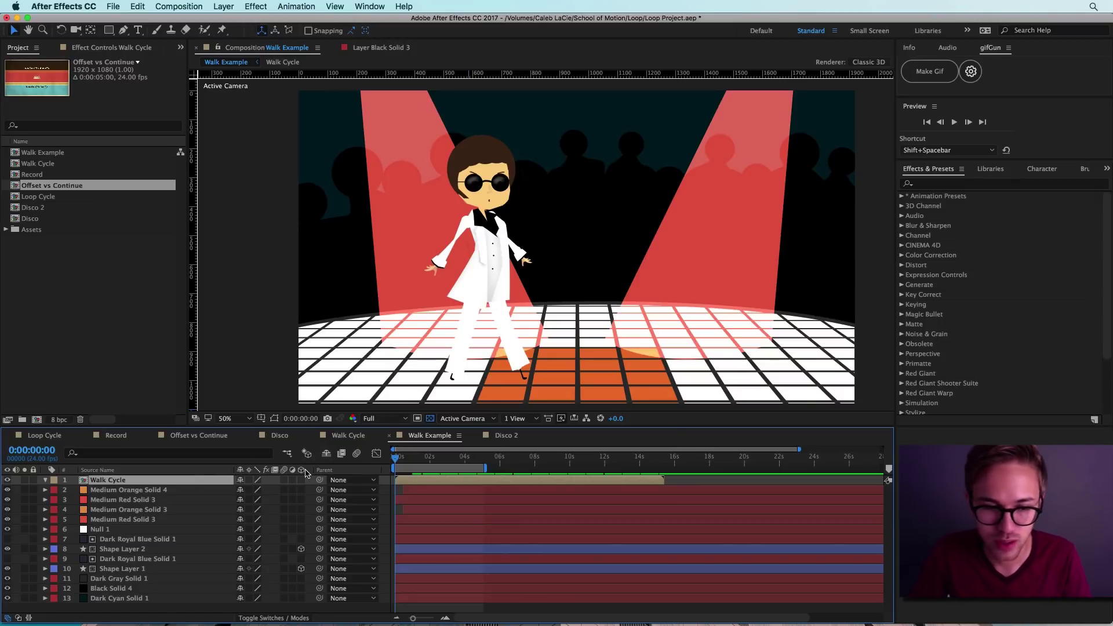
{"action": "left_click_drag", "start_coordinate": [416, 620], "coordinate": [431, 620]}
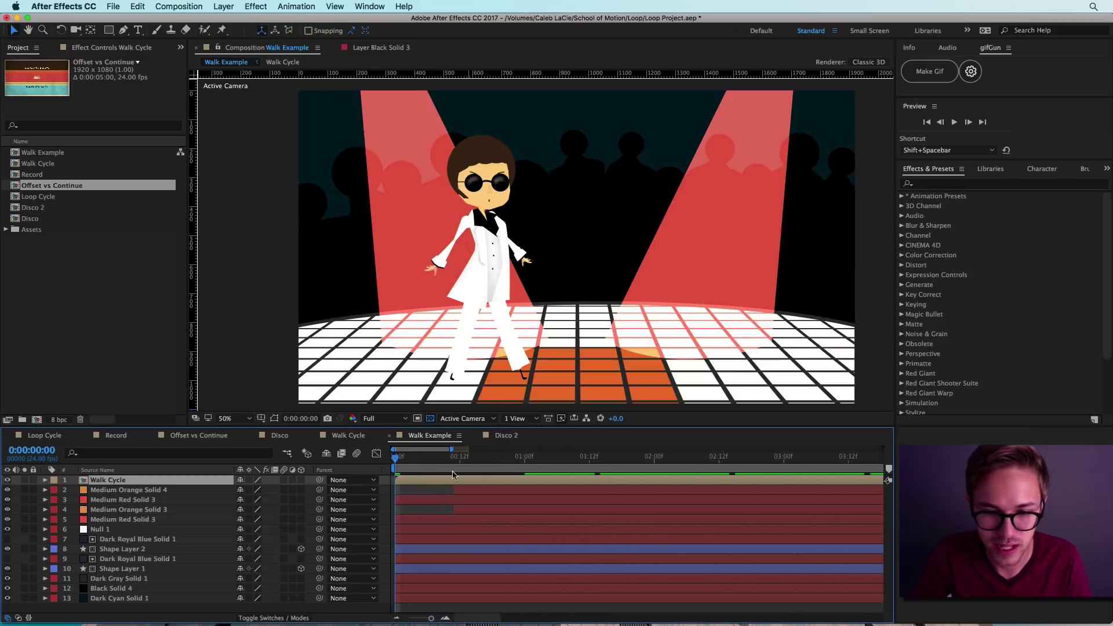
{"action": "left_click_drag", "start_coordinate": [468, 459], "coordinate": [524, 462]}
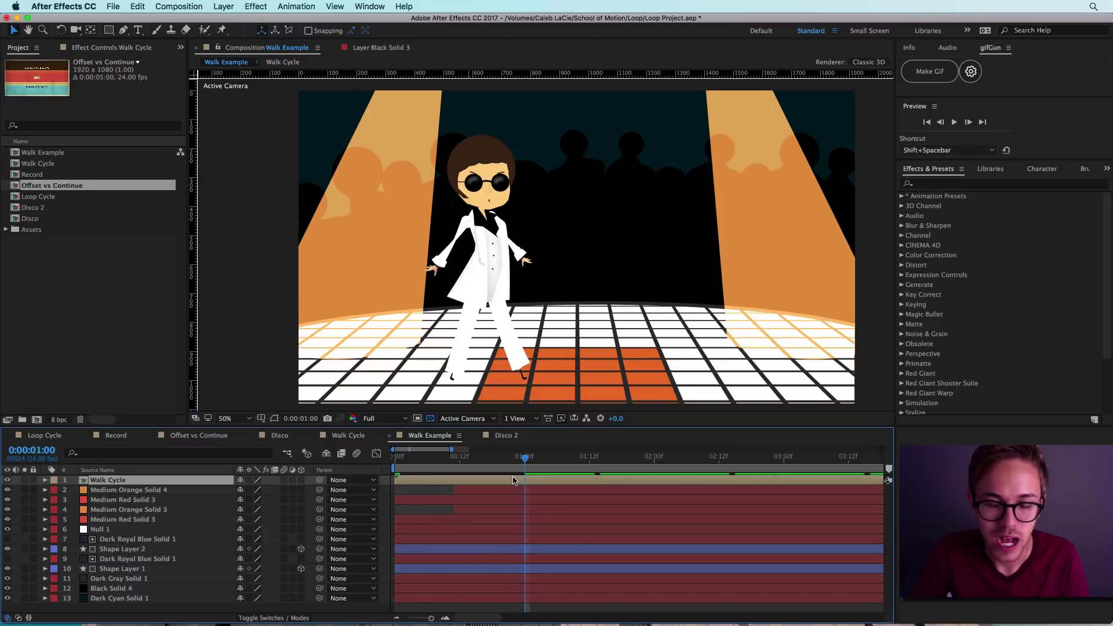
{"action": "right_click", "coordinate": [514, 480]}
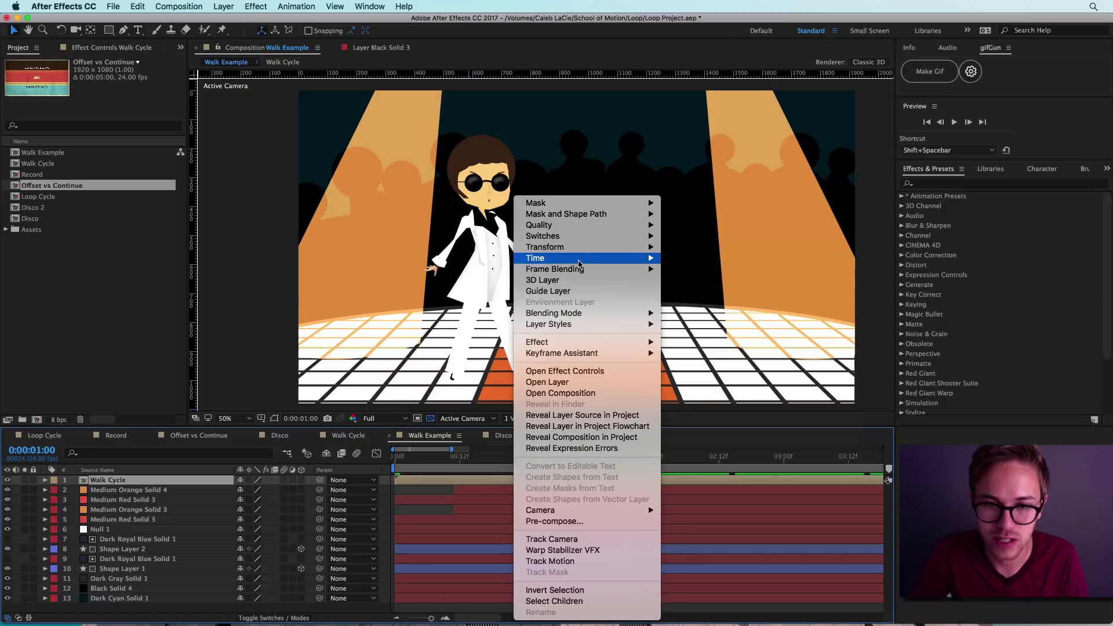
{"action": "mouse_move", "coordinate": [583, 261]}
{"action": "left_click", "coordinate": [738, 260]}
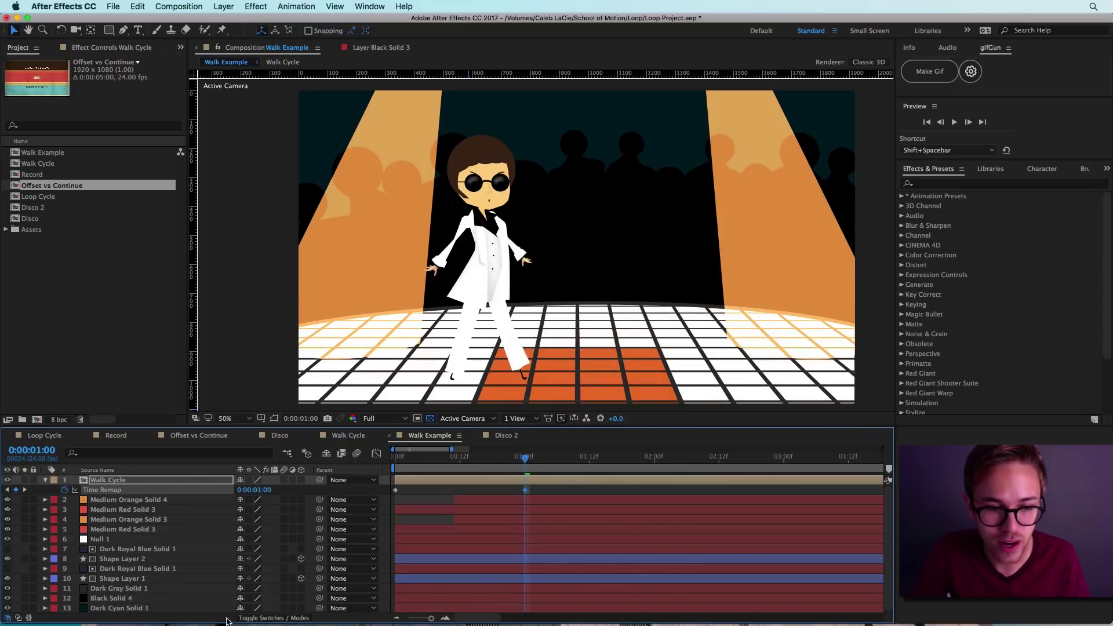
Step: Delete the Time Remap keyframe at the end of the Walk Cycle layer
{"action": "key", "text": ";"}
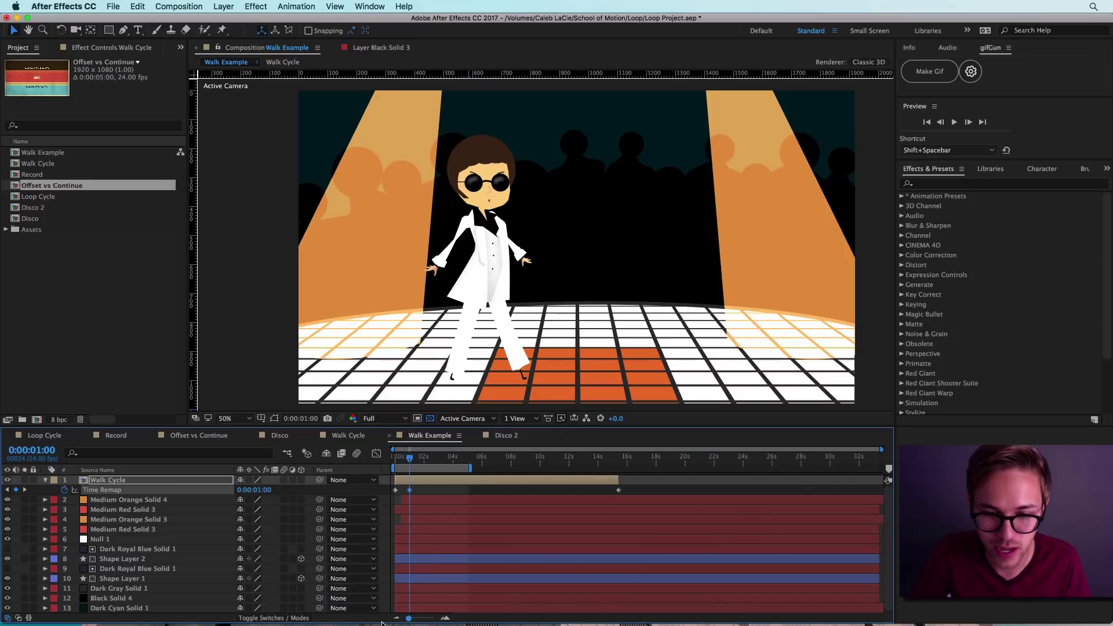
{"action": "left_click", "coordinate": [619, 491]}
{"action": "key", "text": "Delete"}
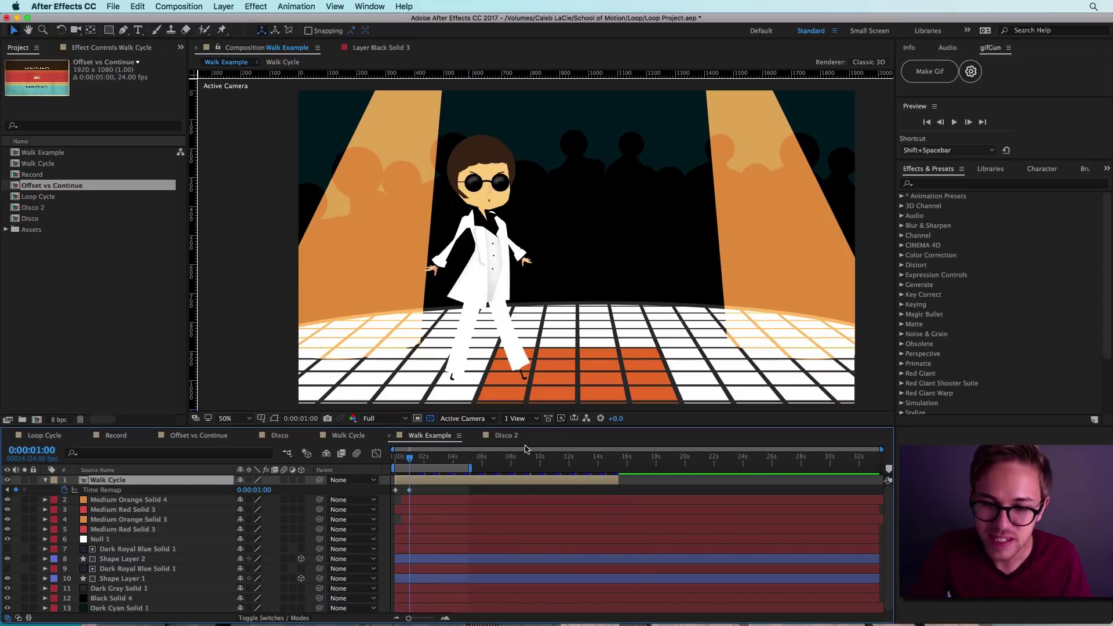
{"action": "left_click_drag", "start_coordinate": [409, 619], "coordinate": [431, 619]}
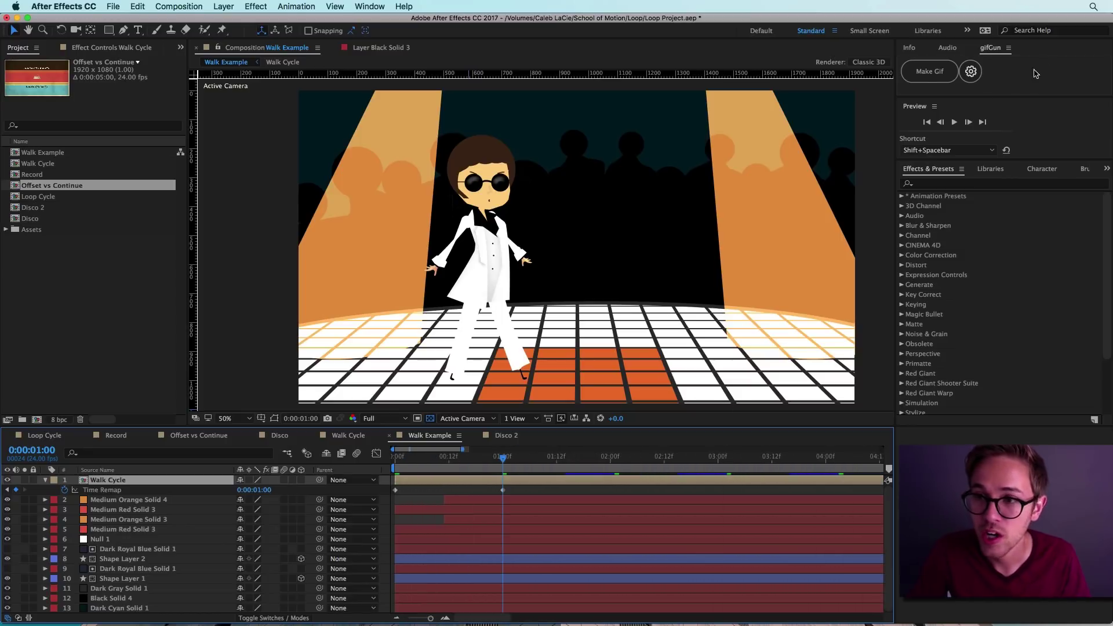
Step: Try adding a Time Remap keyframe at 0:00:00:23, one frame before the Walk Cycle layer's last keyframe
{"action": "left_click", "coordinate": [942, 123]}
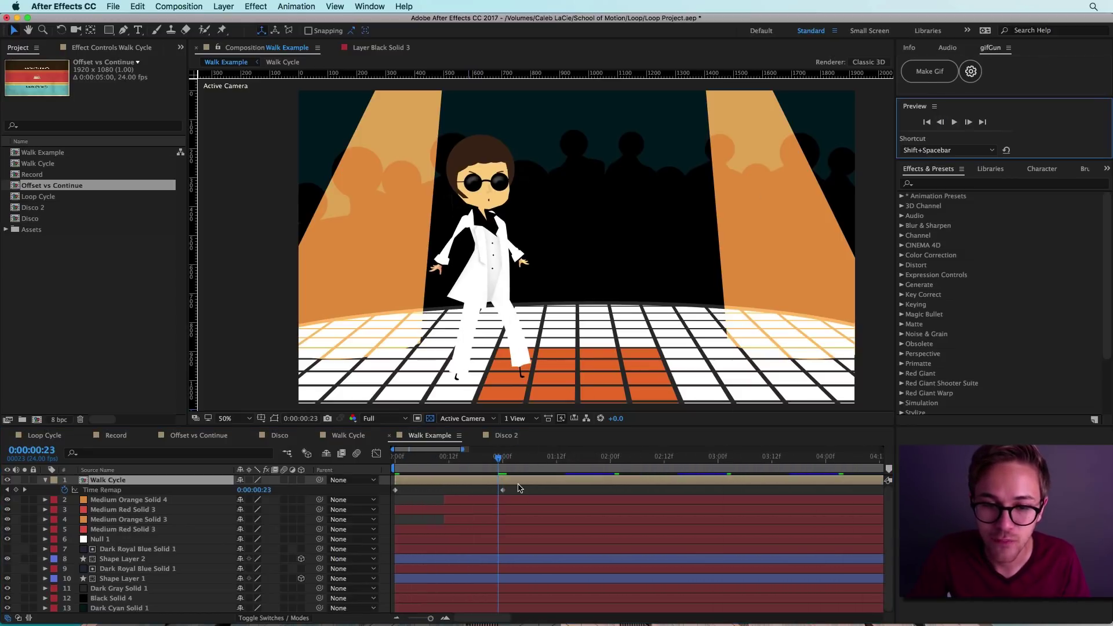
{"action": "mouse_move", "coordinate": [504, 493]}
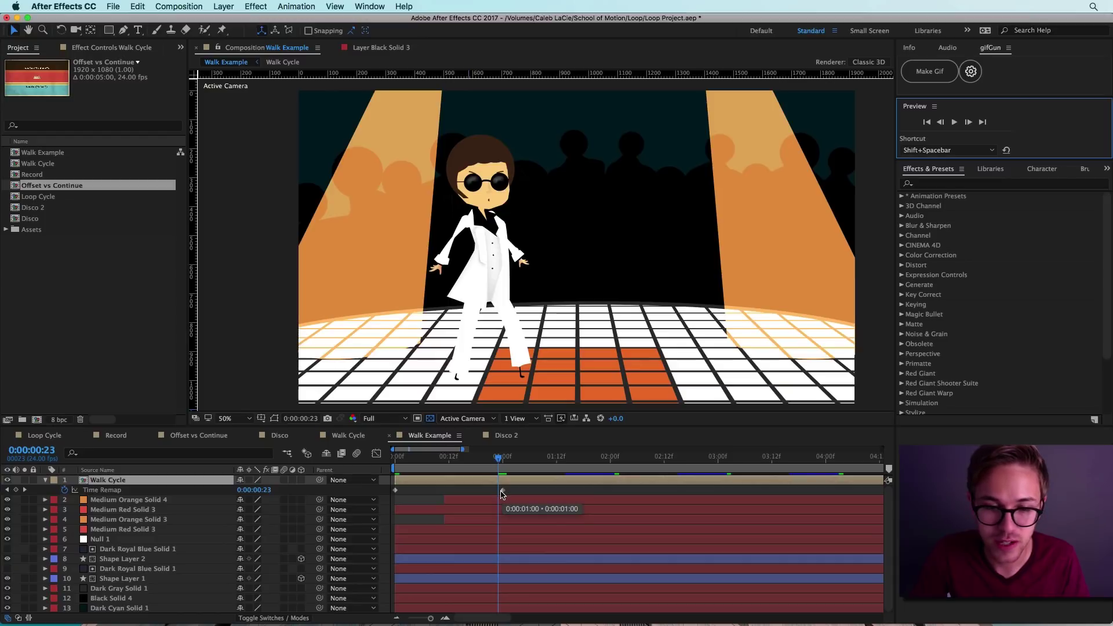
{"action": "left_click", "coordinate": [503, 492]}
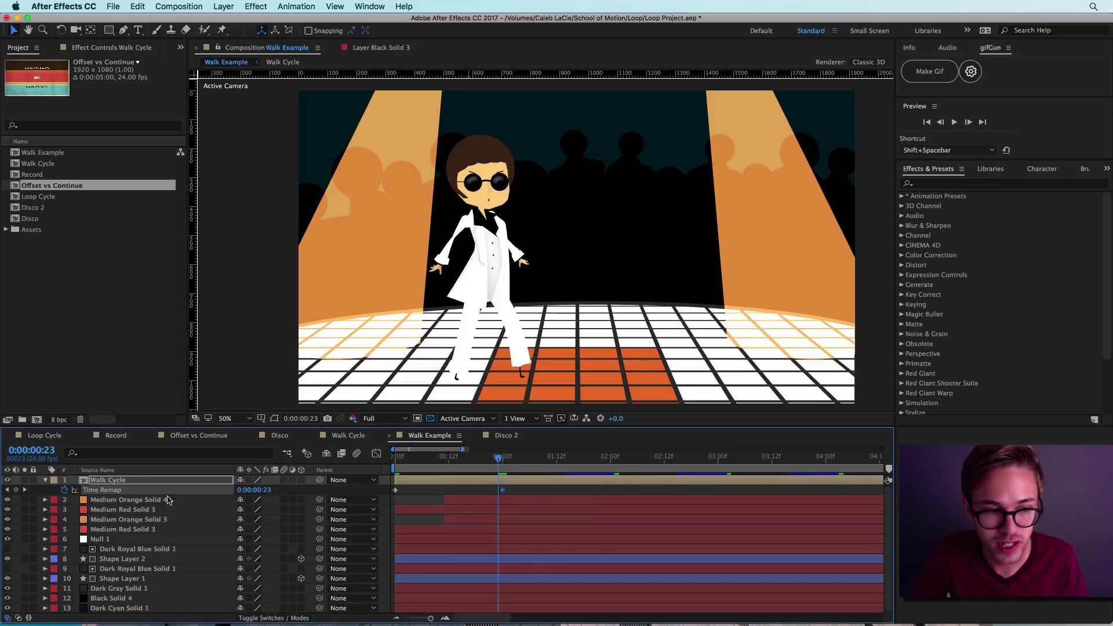
{"action": "left_click", "coordinate": [16, 490]}
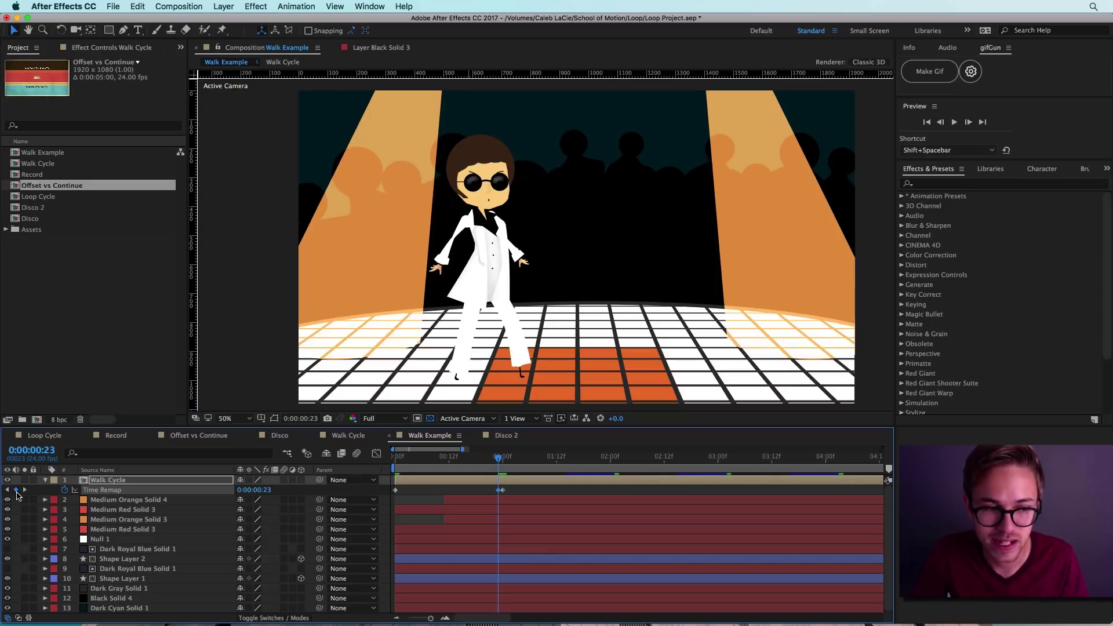
{"action": "mouse_move", "coordinate": [497, 494]}
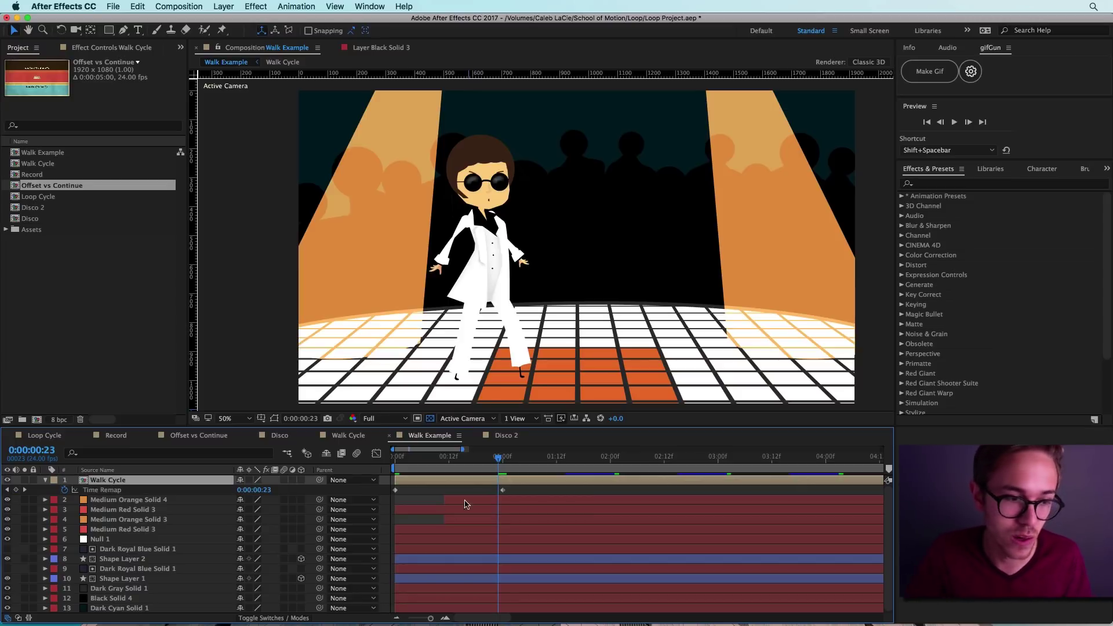
Step: Apply the expression loopOut(); to the Walk Cycle layer's Time Remap property
{"action": "left_click_drag", "start_coordinate": [479, 461], "coordinate": [503, 468]}
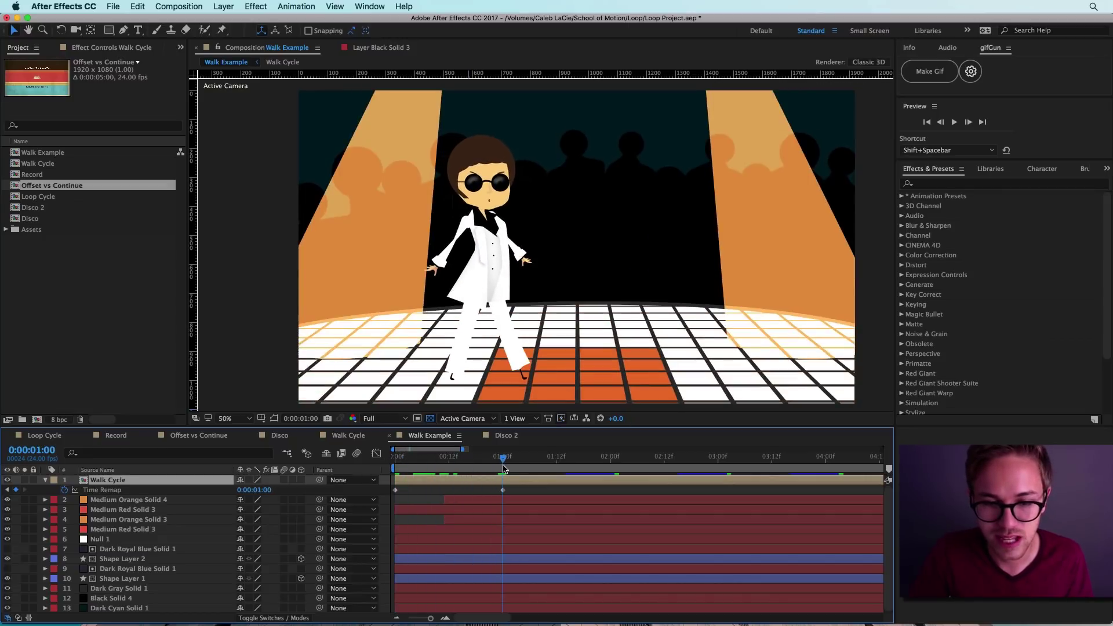
{"action": "left_click", "coordinate": [65, 490], "text": "alt"}
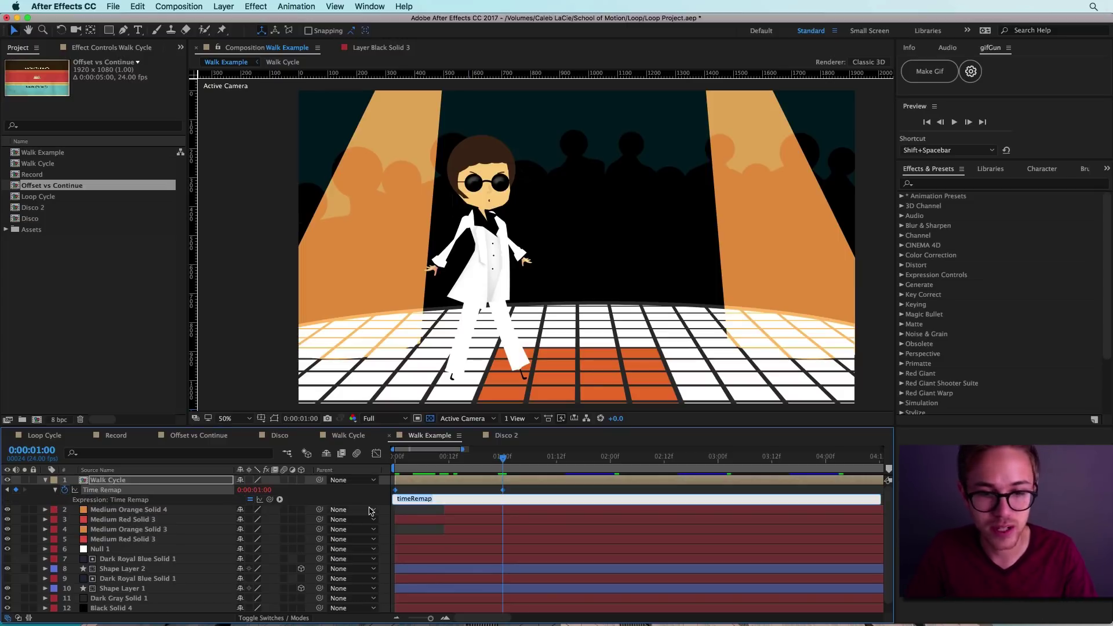
{"action": "key", "text": "BackSpace"}
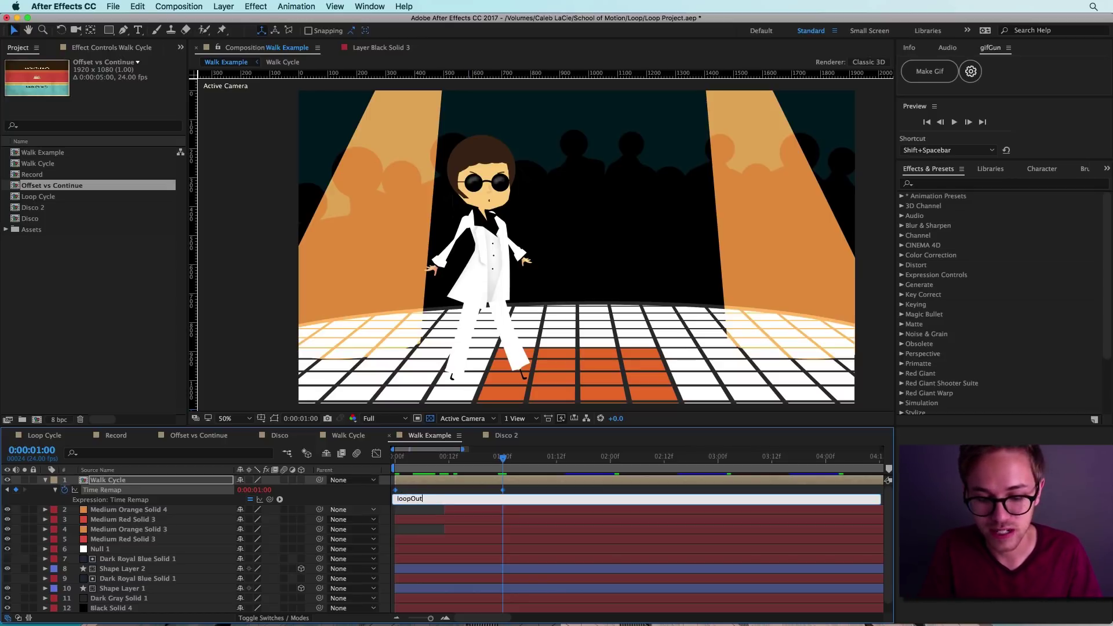
{"action": "type", "text": "loopOut();"}
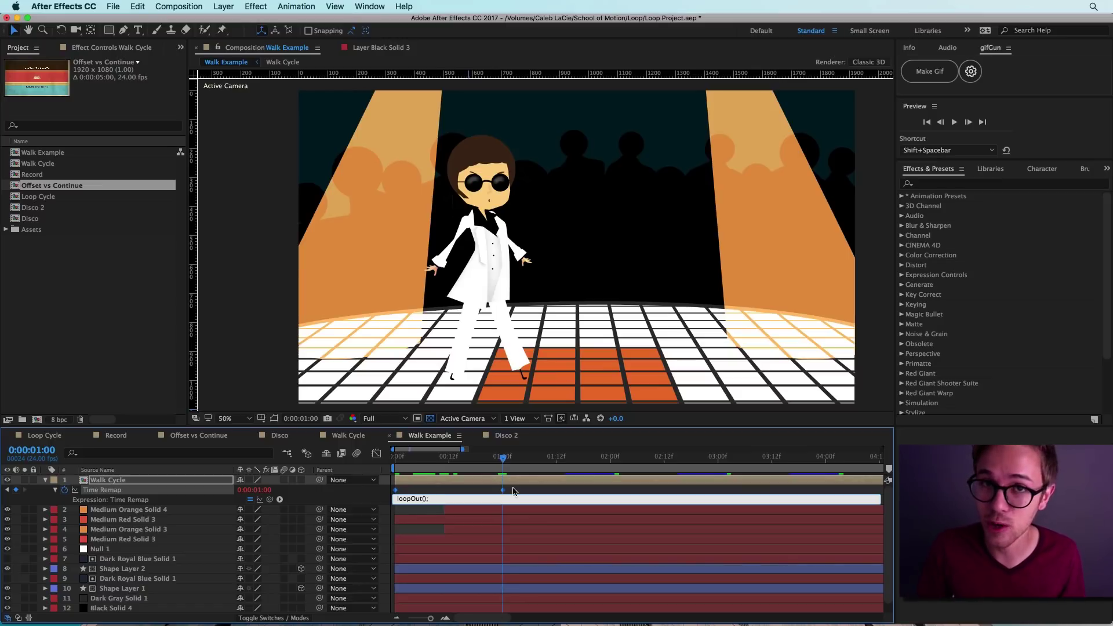
{"action": "key", "text": "KP_Enter"}
Step: Preview the looping walk in the Walk Example composition from frame 0
{"action": "key", "text": "Home"}
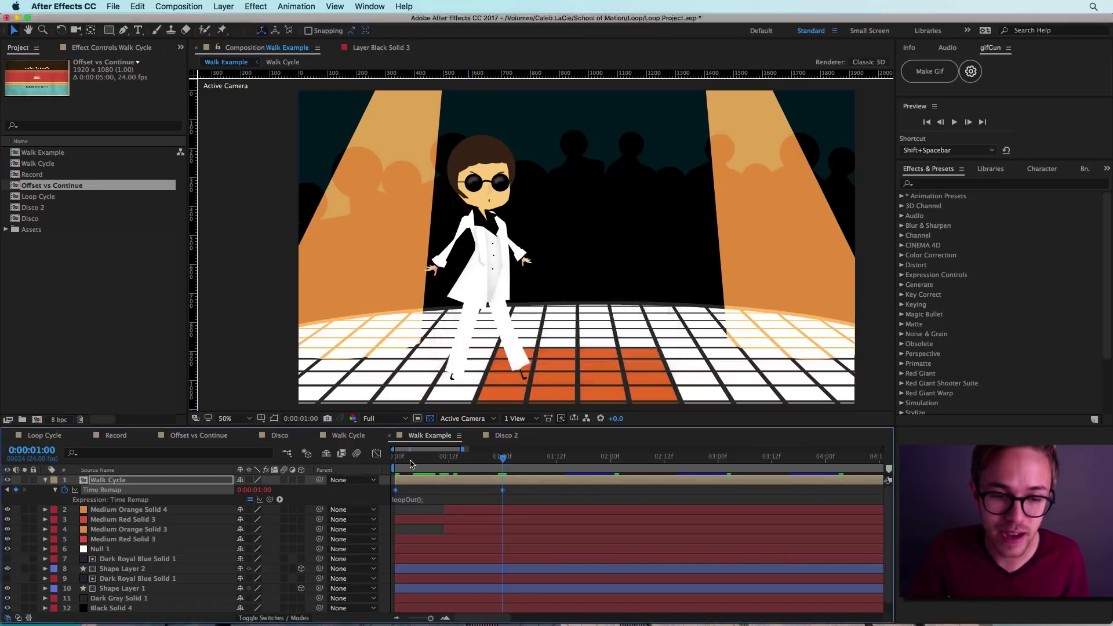
{"action": "left_click", "coordinate": [954, 122]}
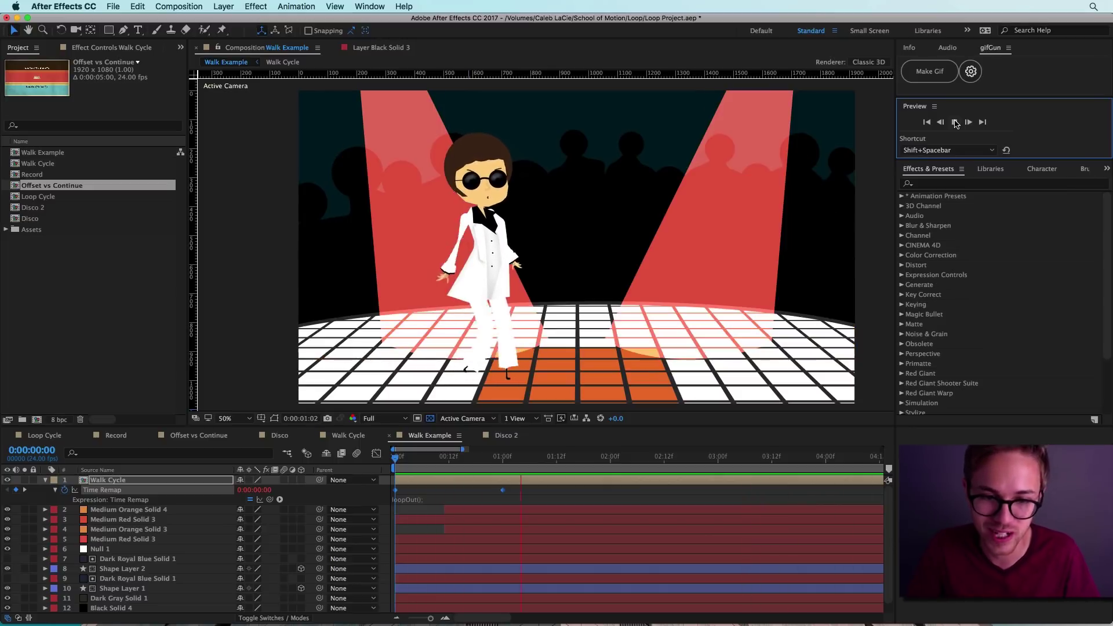
{"action": "left_click", "coordinate": [956, 123]}
Step: Place a horizontal guide beneath the character's feet and a vertical guide at the heel of the front foot
{"action": "key", "text": "u"}
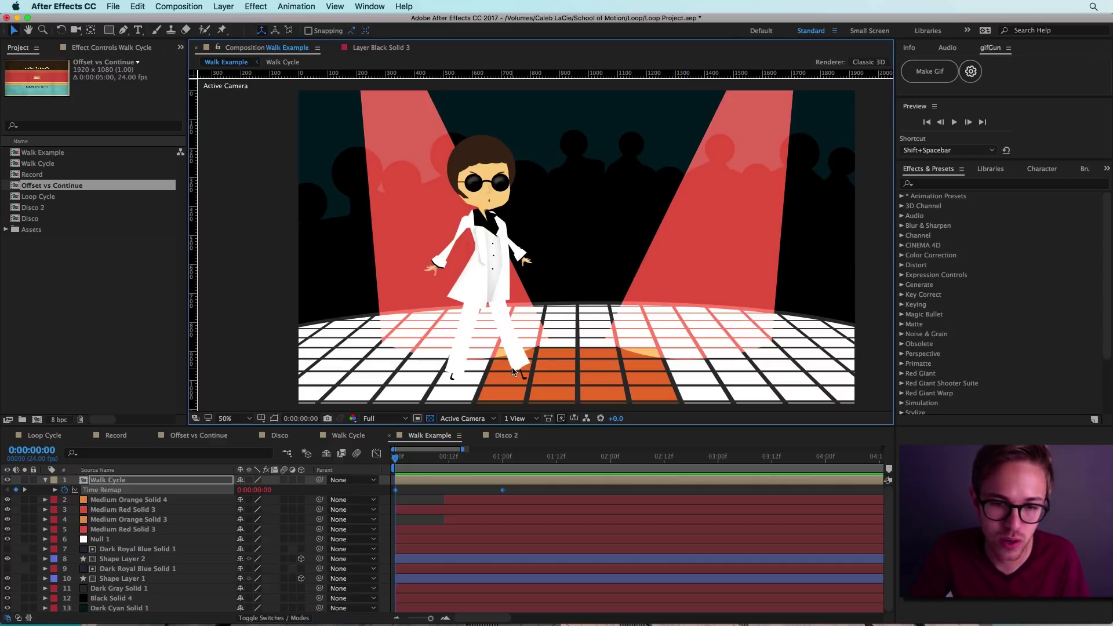
{"action": "scroll", "coordinate": [517, 368], "scroll_direction": "up", "scroll_amount": 2}
{"action": "left_click_drag", "start_coordinate": [517, 367], "coordinate": [532, 145]}
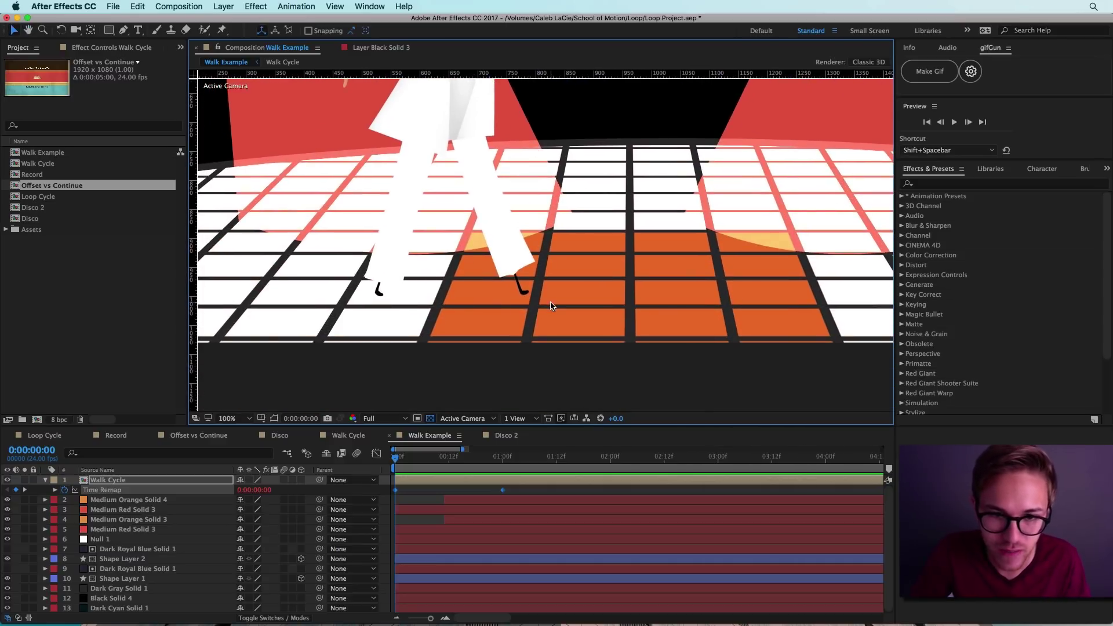
{"action": "scroll", "coordinate": [553, 308], "scroll_direction": "up", "scroll_amount": 3}
{"action": "scroll", "coordinate": [518, 324], "scroll_direction": "down", "scroll_amount": 1}
{"action": "left_click_drag", "start_coordinate": [517, 324], "coordinate": [522, 291]}
{"action": "key", "text": "v"}
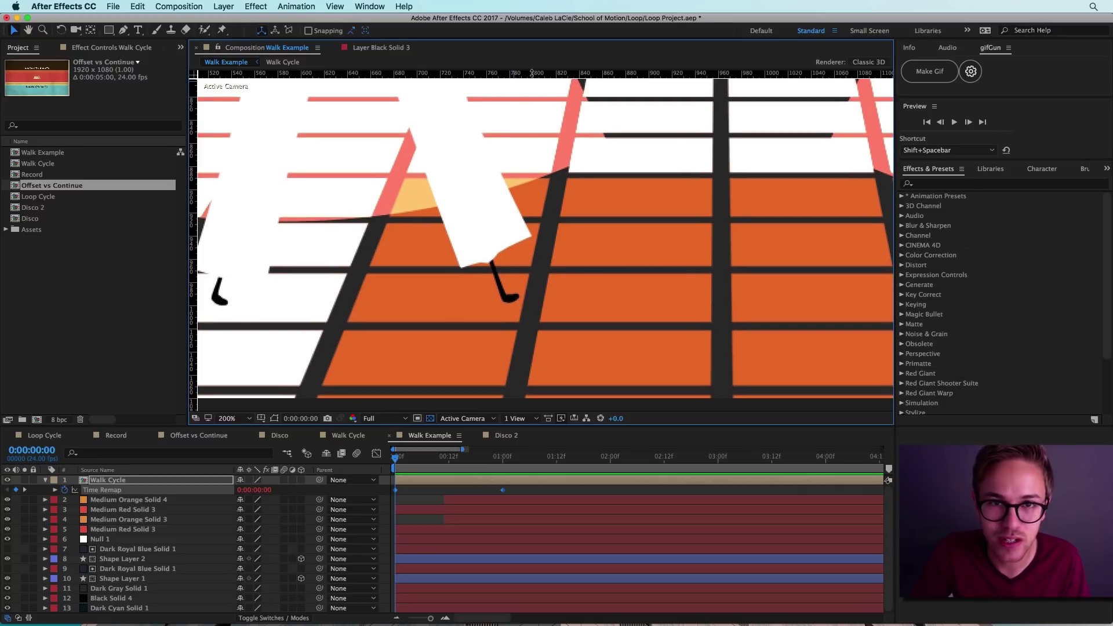
{"action": "left_click_drag", "start_coordinate": [532, 74], "coordinate": [523, 303]}
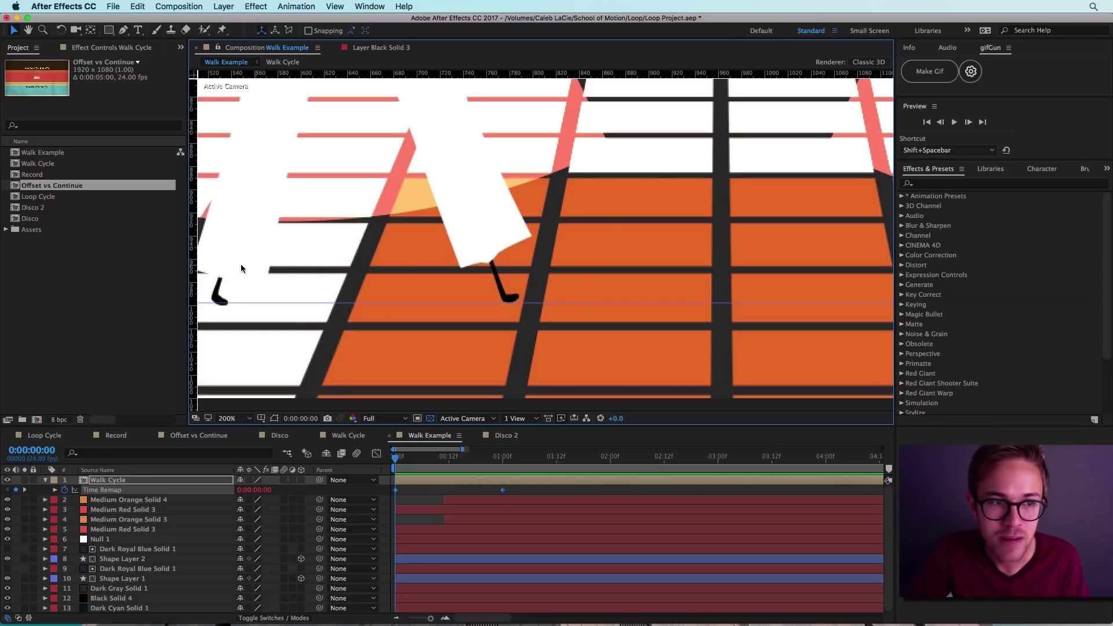
{"action": "left_click_drag", "start_coordinate": [193, 260], "coordinate": [509, 279]}
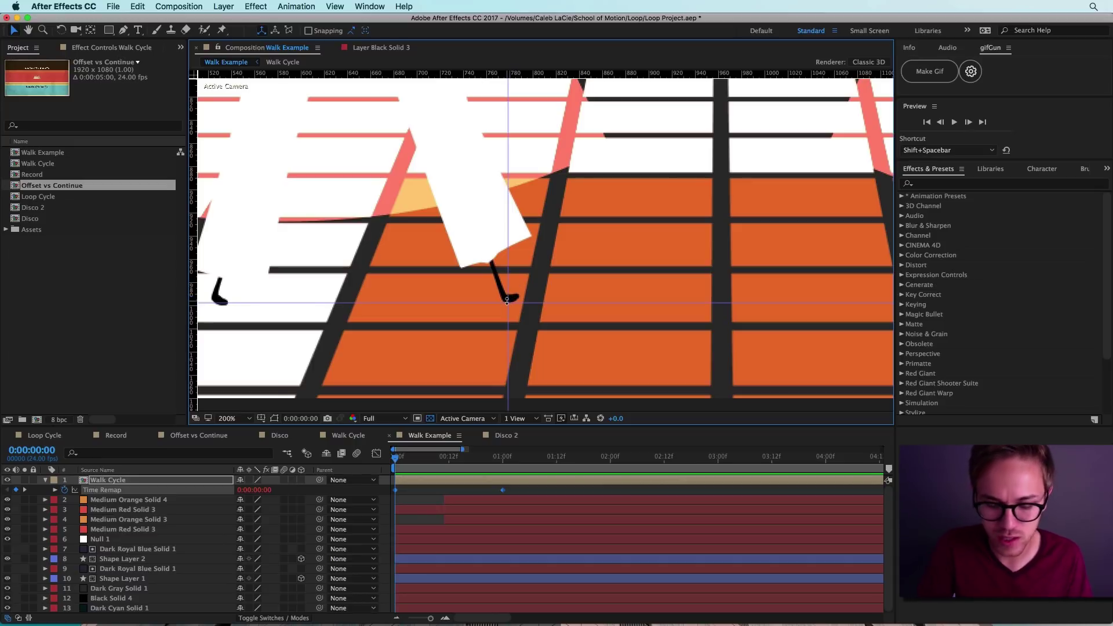
Step: Keyframe the Walk Cycle layer's Position at frame 0, and set it to 1141, 540 at 0:00:00:13, lining the rear foot up with the vertical guide
{"action": "key", "text": "p"}
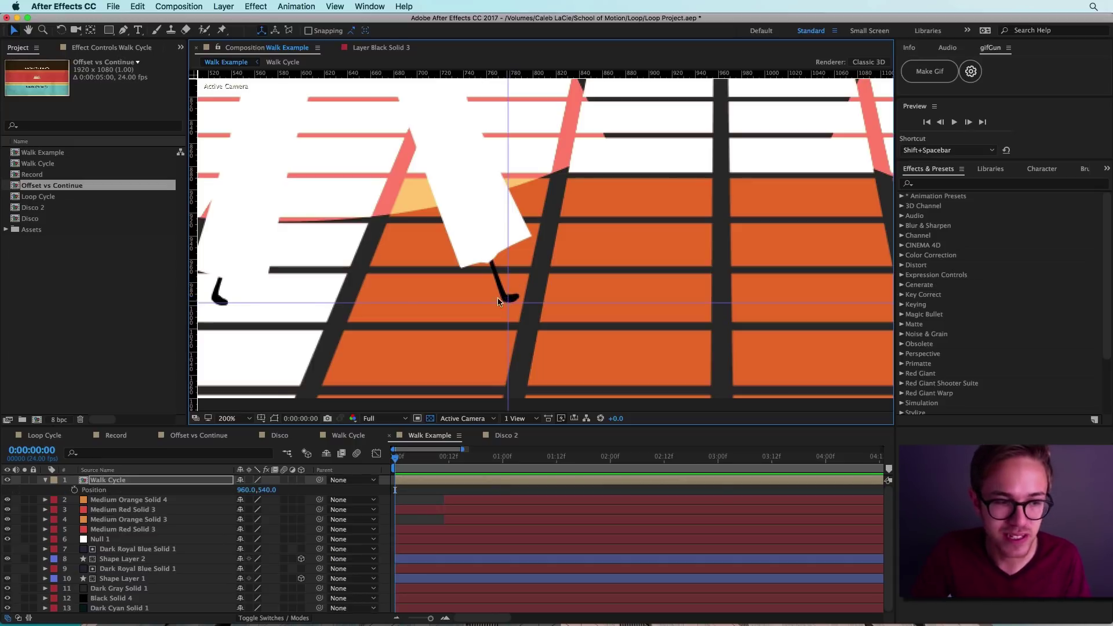
{"action": "left_click", "coordinate": [74, 490]}
{"action": "left_click_drag", "start_coordinate": [396, 470], "coordinate": [455, 470]}
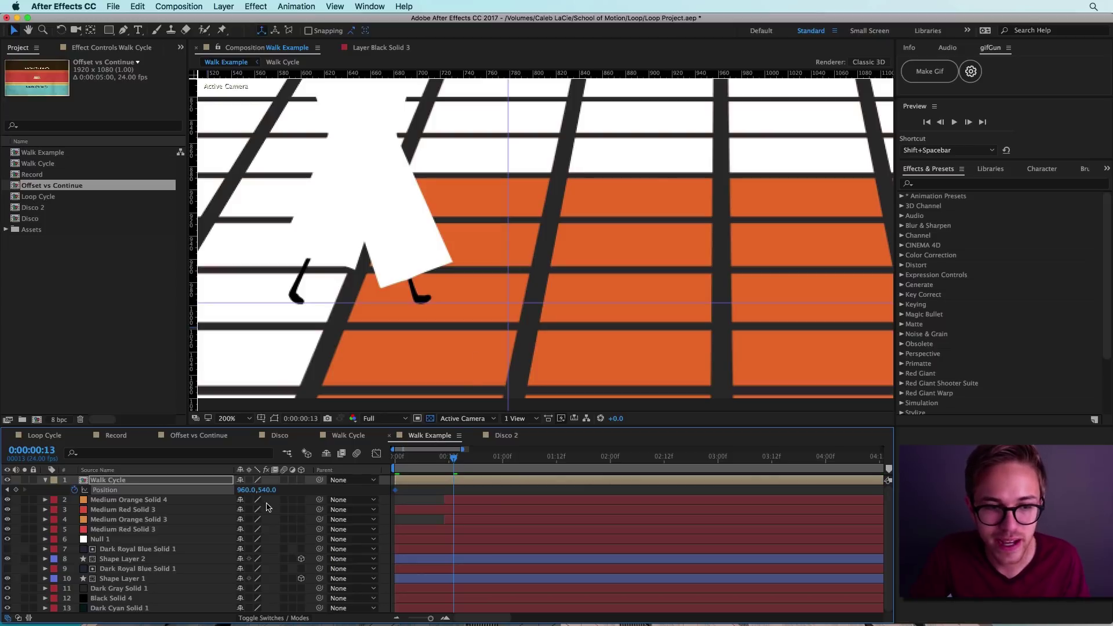
{"action": "left_click_drag", "start_coordinate": [246, 490], "coordinate": [345, 485]}
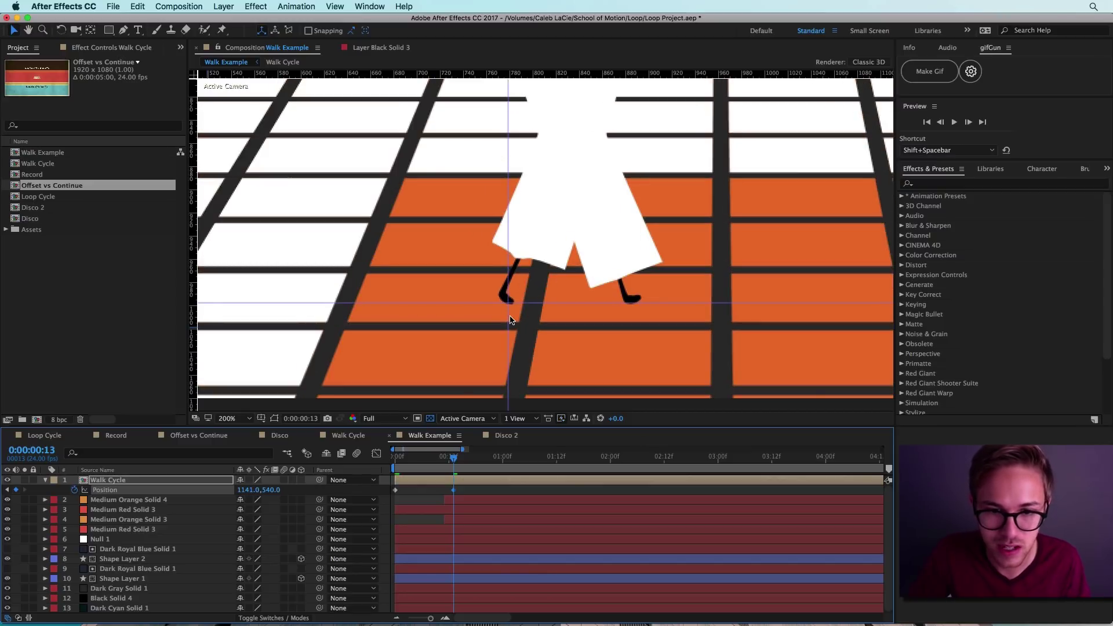
{"action": "key", "text": "period"}
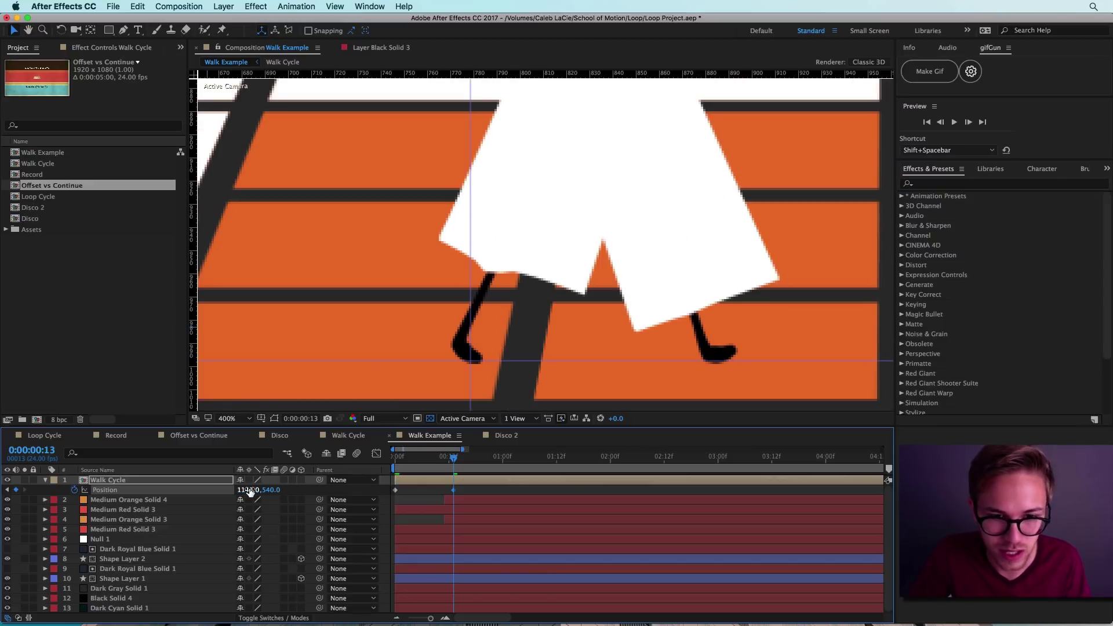
{"action": "mouse_move", "coordinate": [245, 490]}
{"action": "left_mouse_down"}
{"action": "mouse_move", "coordinate": [224, 490]}
{"action": "mouse_move", "coordinate": [251, 490]}
{"action": "left_mouse_up"}
{"action": "key", "text": "comma"}
{"action": "key", "text": "comma"}
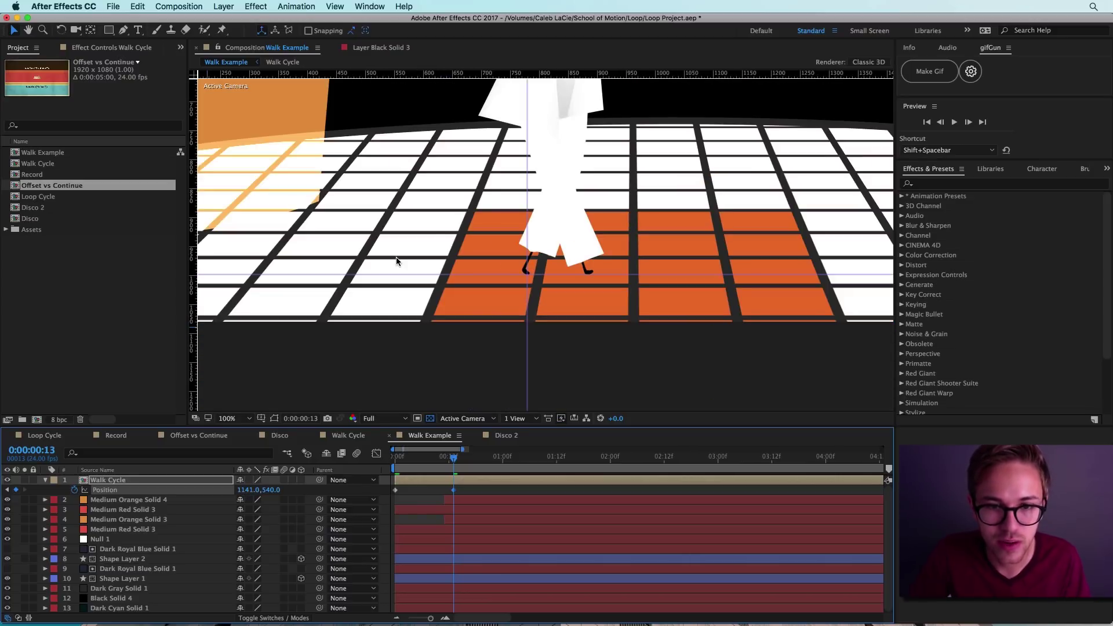
Step: Preview the character's keyframed forward movement from frame 0 with the whole scene in view and the guides hidden
{"action": "left_click_drag", "start_coordinate": [461, 187], "coordinate": [448, 250]}
{"action": "key", "text": "alt+slash"}
{"action": "key", "text": "v"}
{"action": "left_click", "coordinate": [955, 123]}
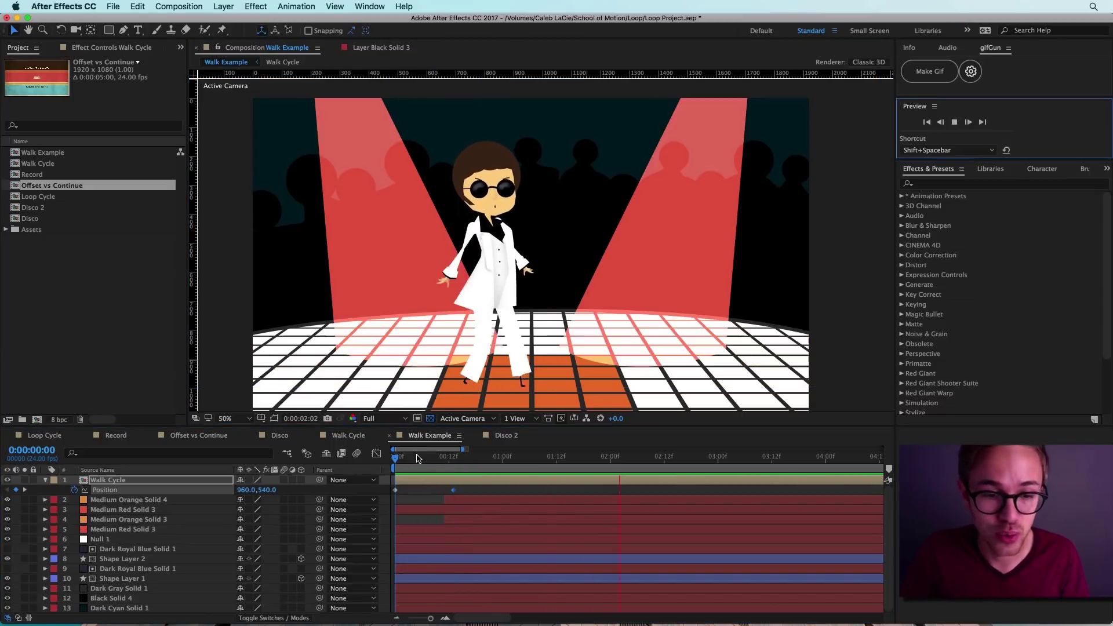
{"action": "left_click", "coordinate": [386, 466]}
{"action": "left_click", "coordinate": [955, 122]}
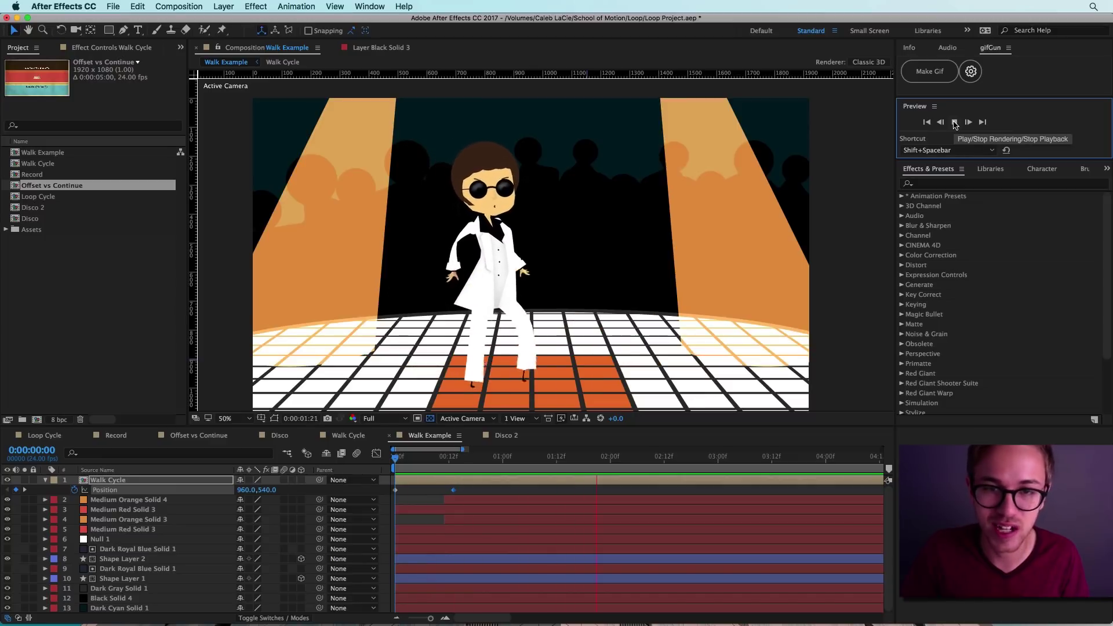
{"action": "left_click", "coordinate": [404, 470]}
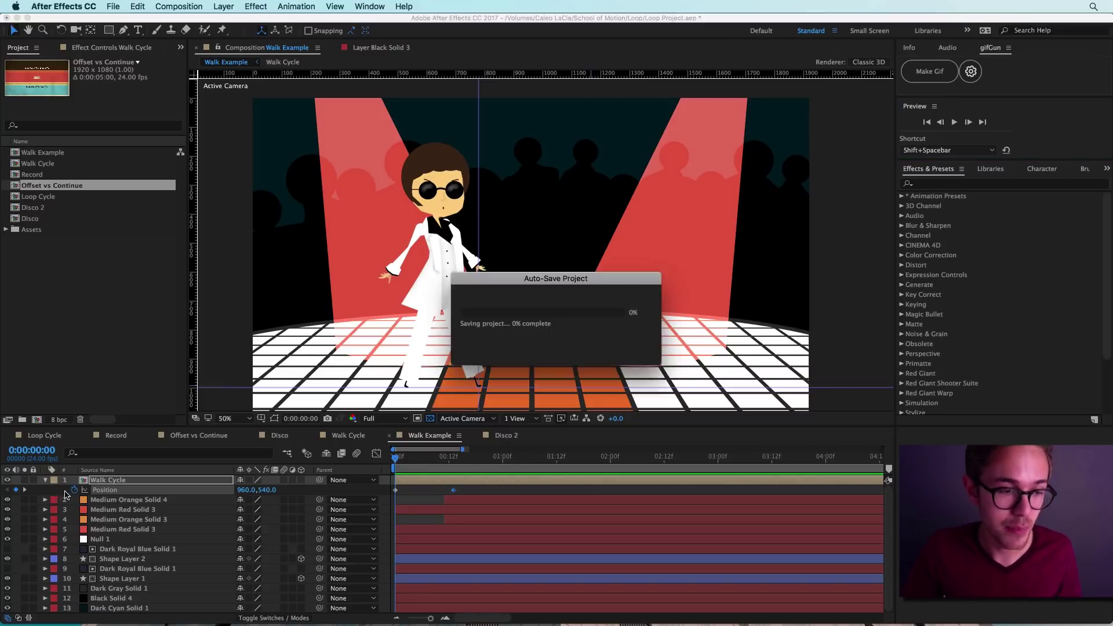
Step: Add the expression loopOut("offset"); to the Walk Cycle layer's Position and preview the forward walk
{"action": "left_click", "coordinate": [45, 480]}
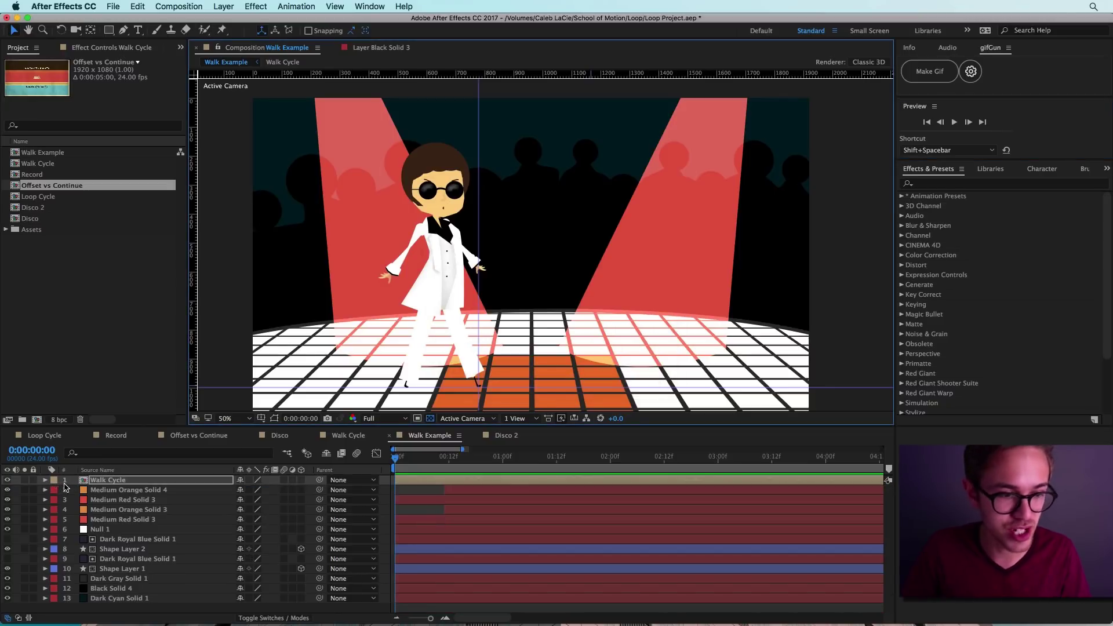
{"action": "key", "text": "p"}
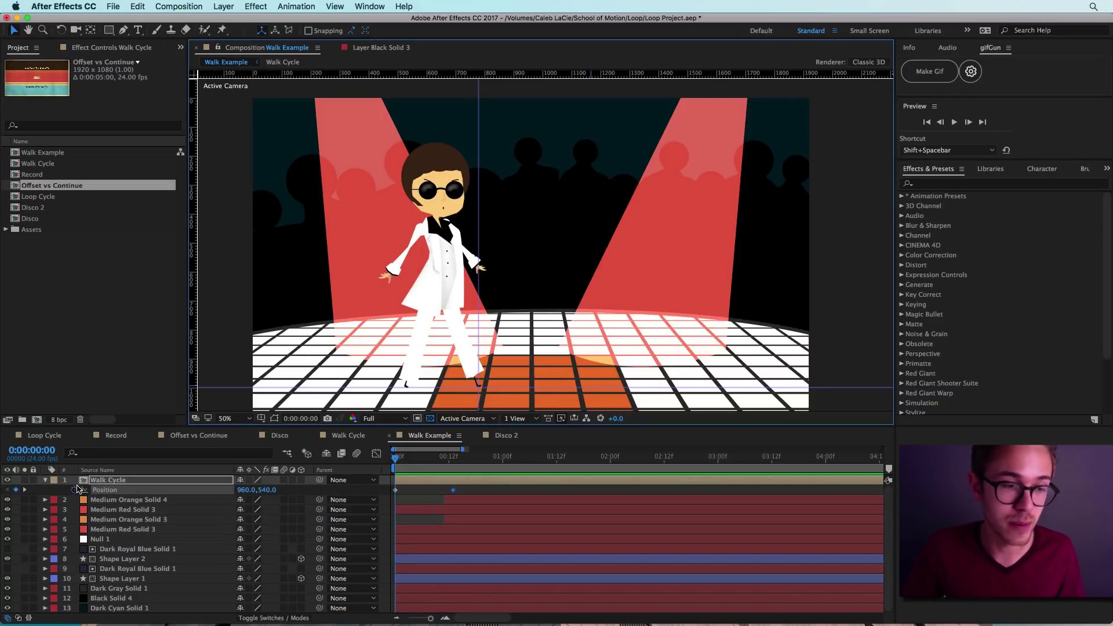
{"action": "left_click", "coordinate": [77, 491], "text": "alt"}
{"action": "key", "text": "BackSpace"}
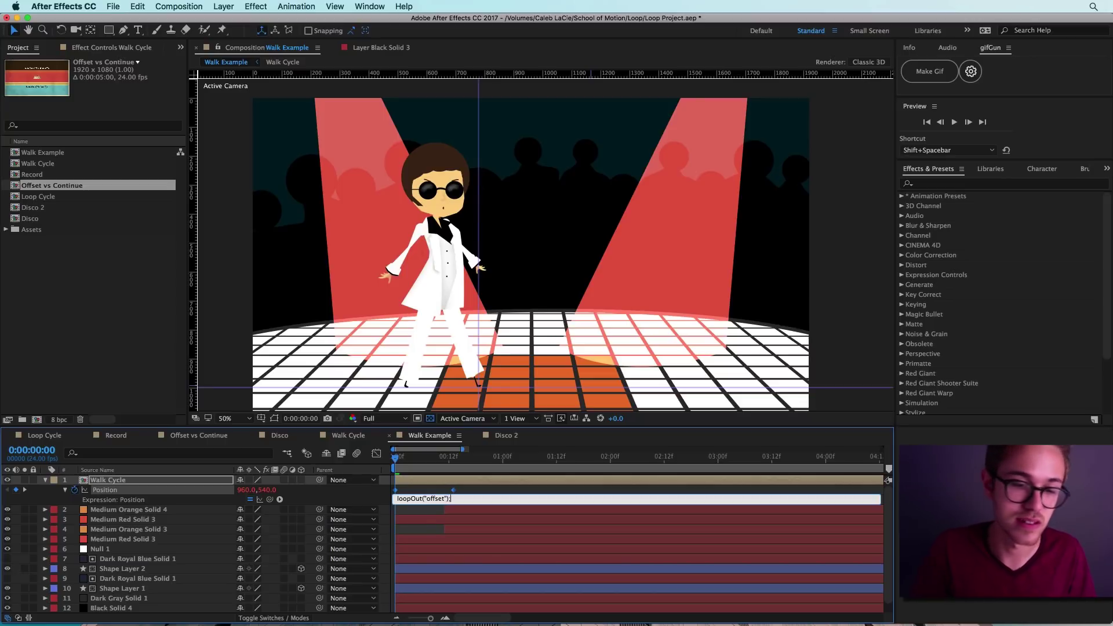
{"action": "left_click", "coordinate": [495, 494]}
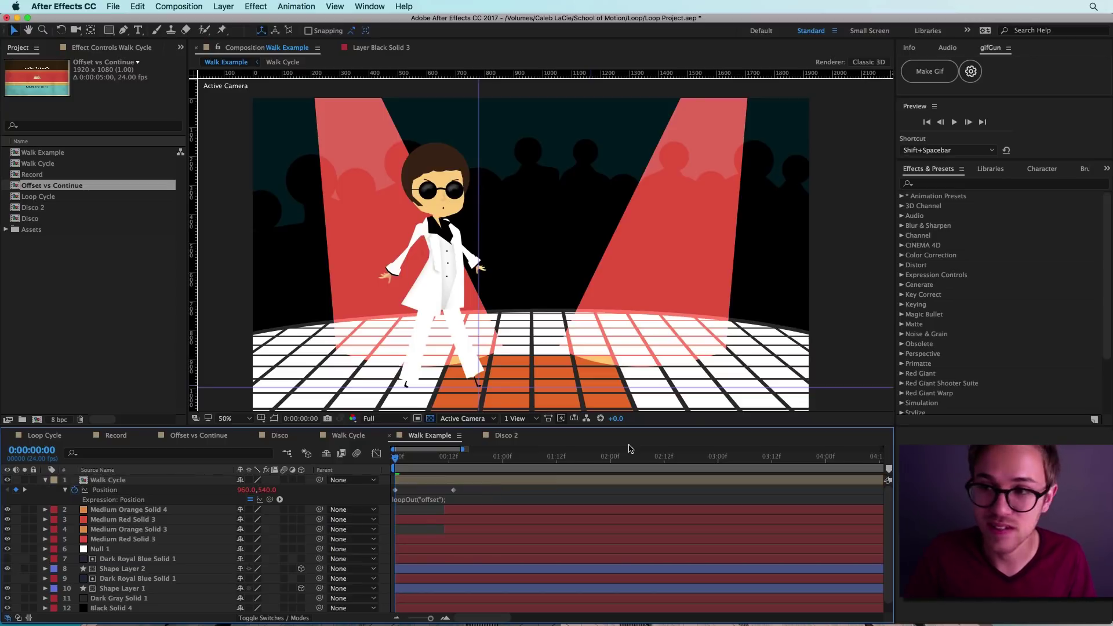
{"action": "left_click", "coordinate": [955, 123]}
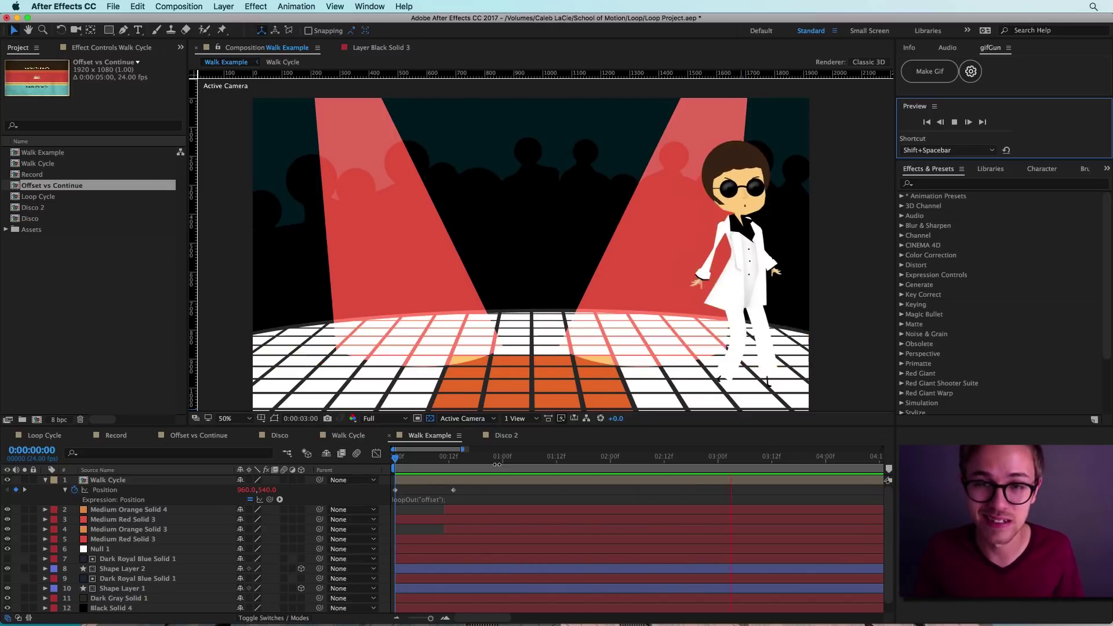
Step: Open the Record composition, preview the record's keyframed rotation, and go to the end of the Rotation keyframes around 0:00:02:19
{"action": "left_click", "coordinate": [116, 435]}
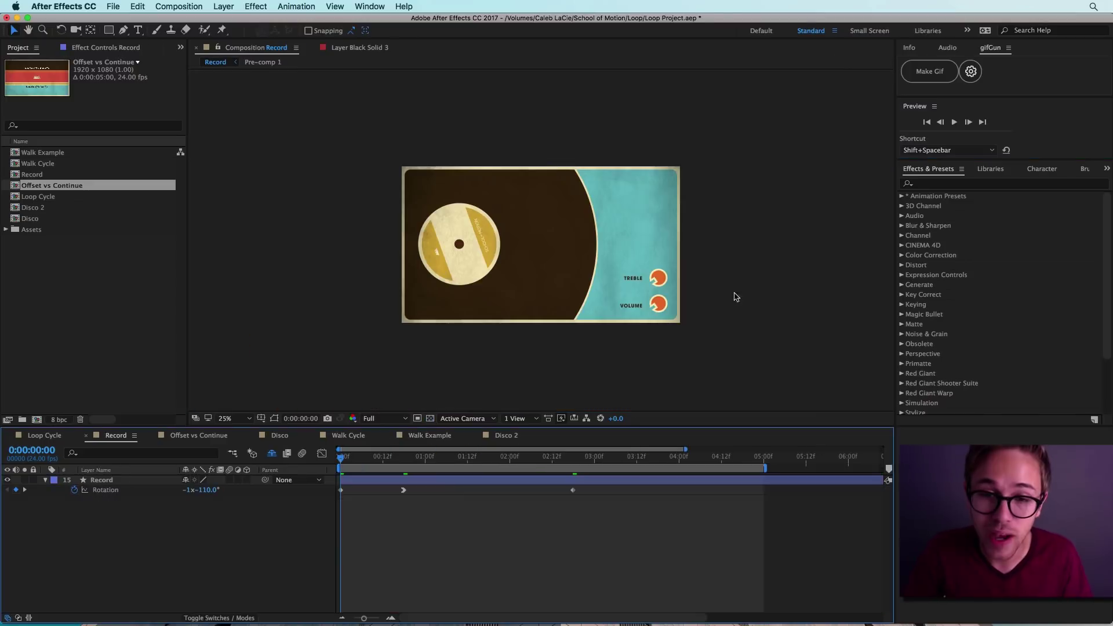
{"action": "left_click", "coordinate": [955, 123]}
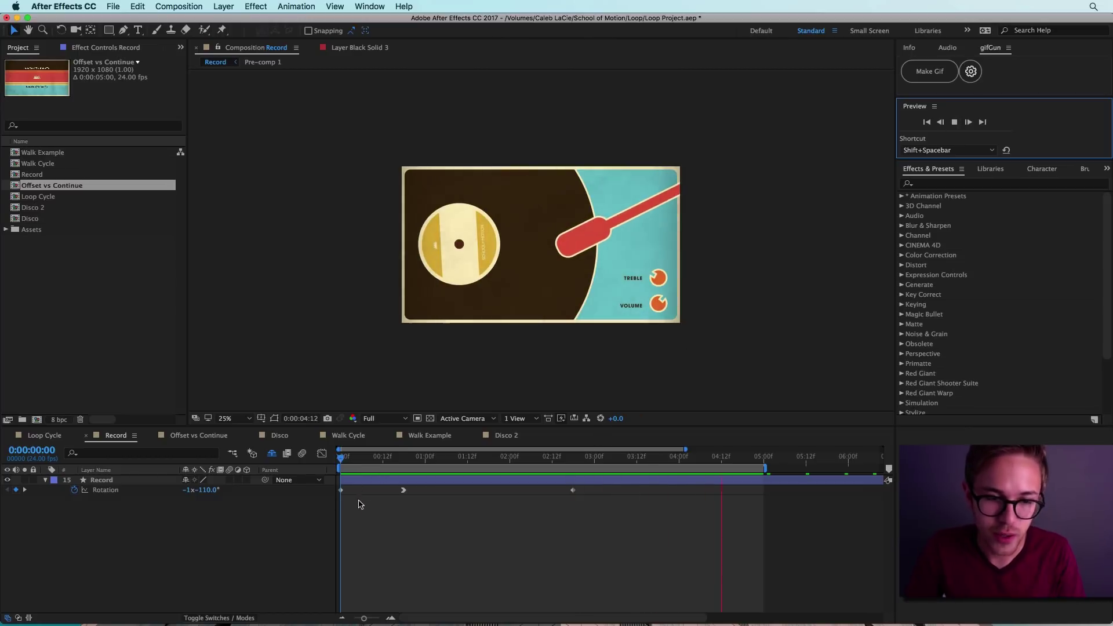
{"action": "key", "text": "space"}
{"action": "key", "text": "space"}
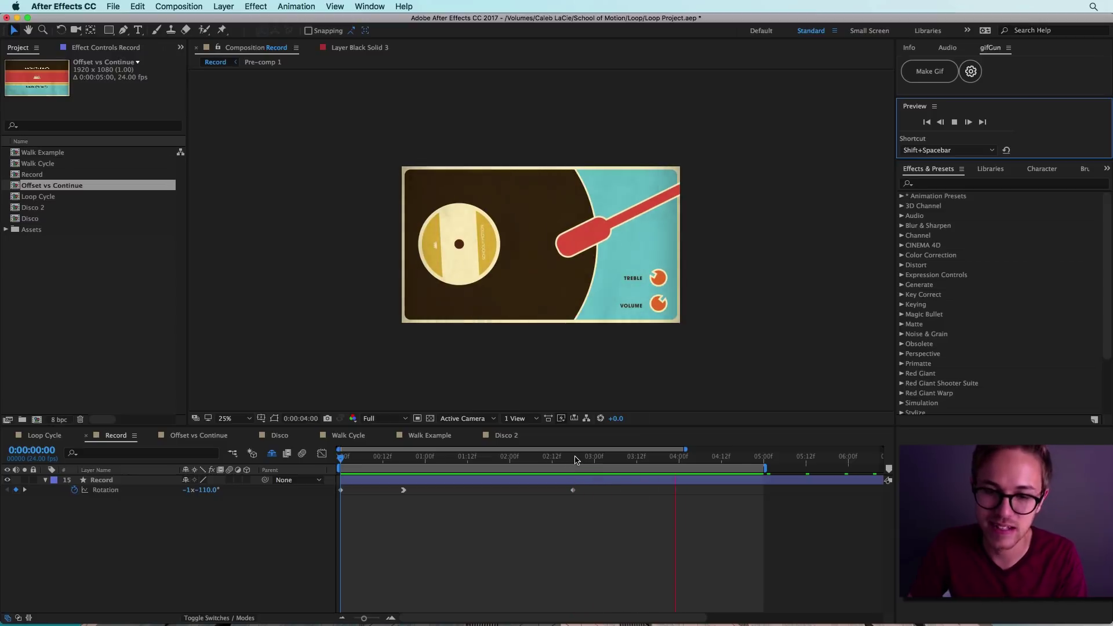
{"action": "left_click", "coordinate": [576, 459]}
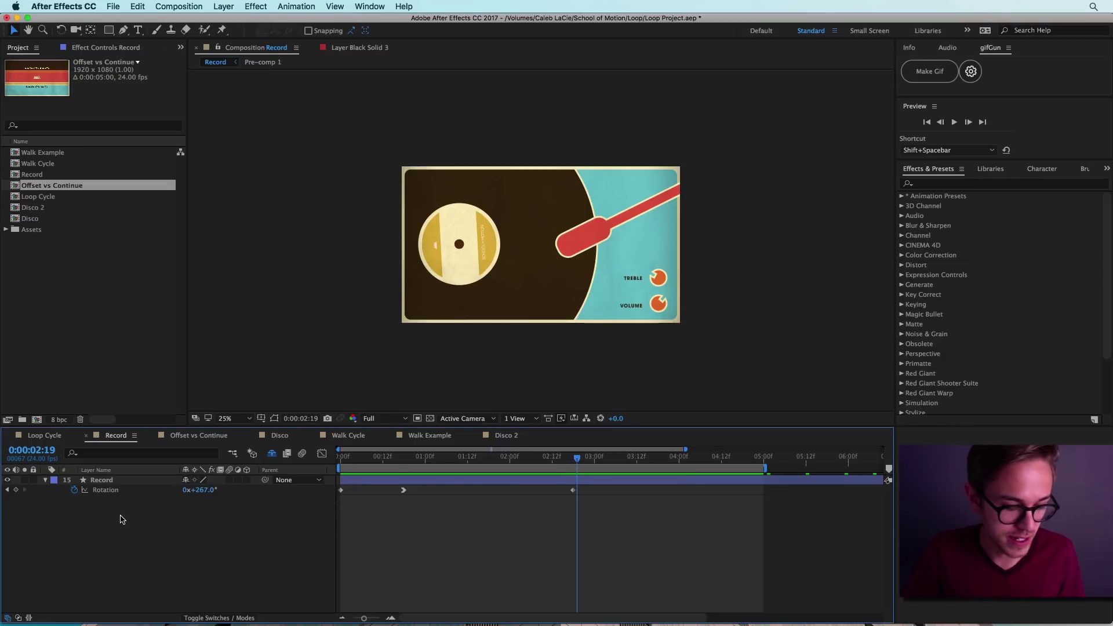
Step: Add the expression loopOut("offset",1); to the Record layer's Rotation and preview it from frame 0
{"action": "left_click", "coordinate": [76, 491], "text": "alt"}
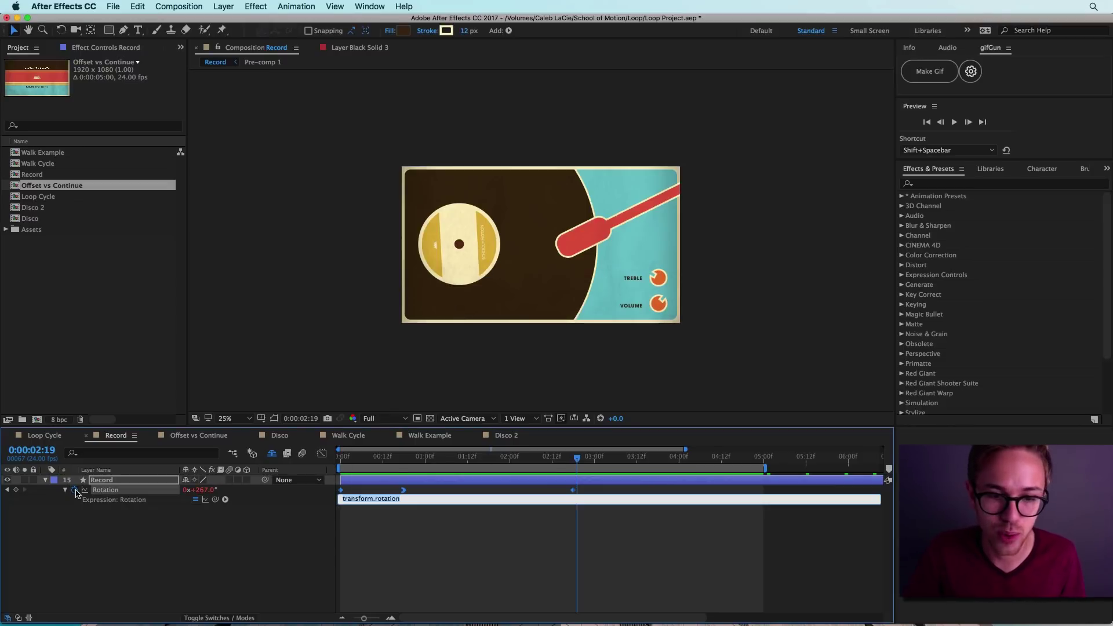
{"action": "key", "text": "BackSpace"}
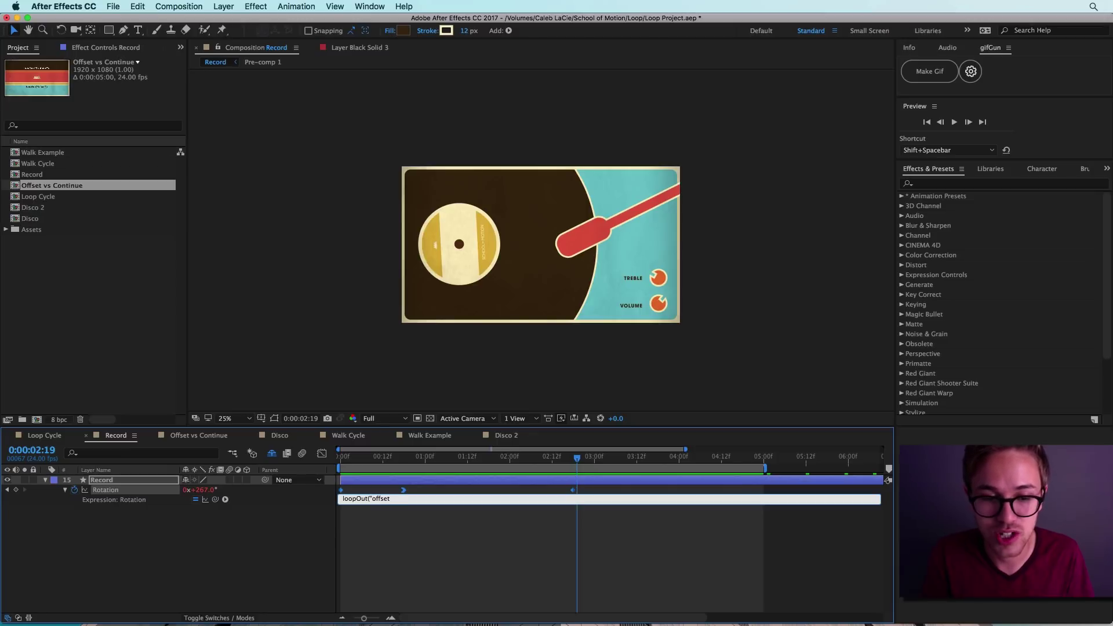
{"action": "type", "text": ","}
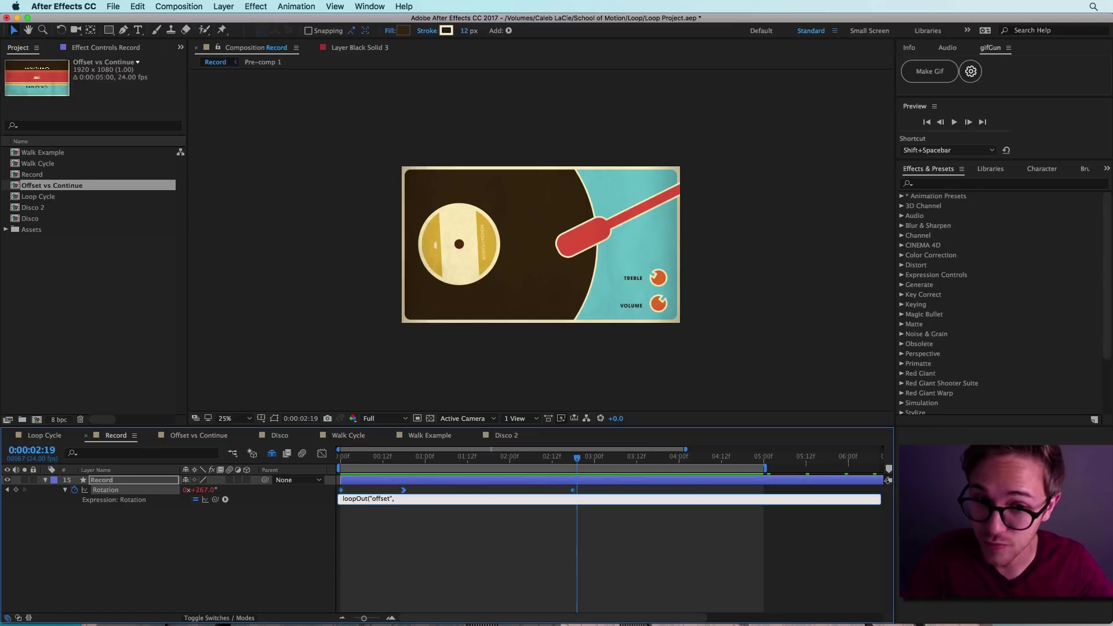
{"action": "key", "text": "BackSpace"}
{"action": "type", "text": ");"}
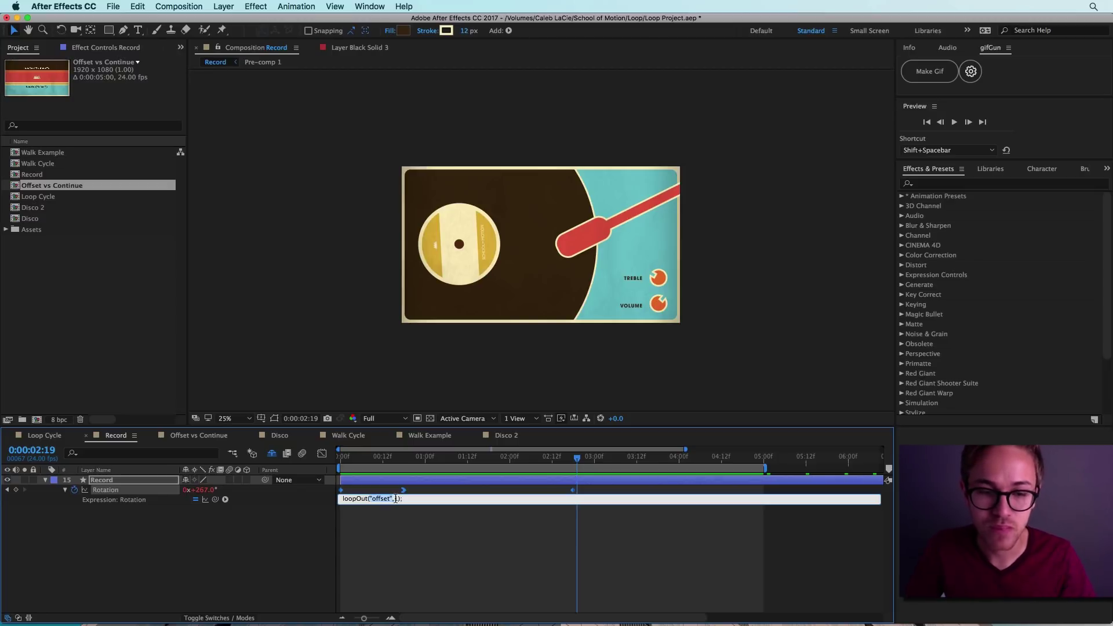
{"action": "left_click", "coordinate": [395, 499]}
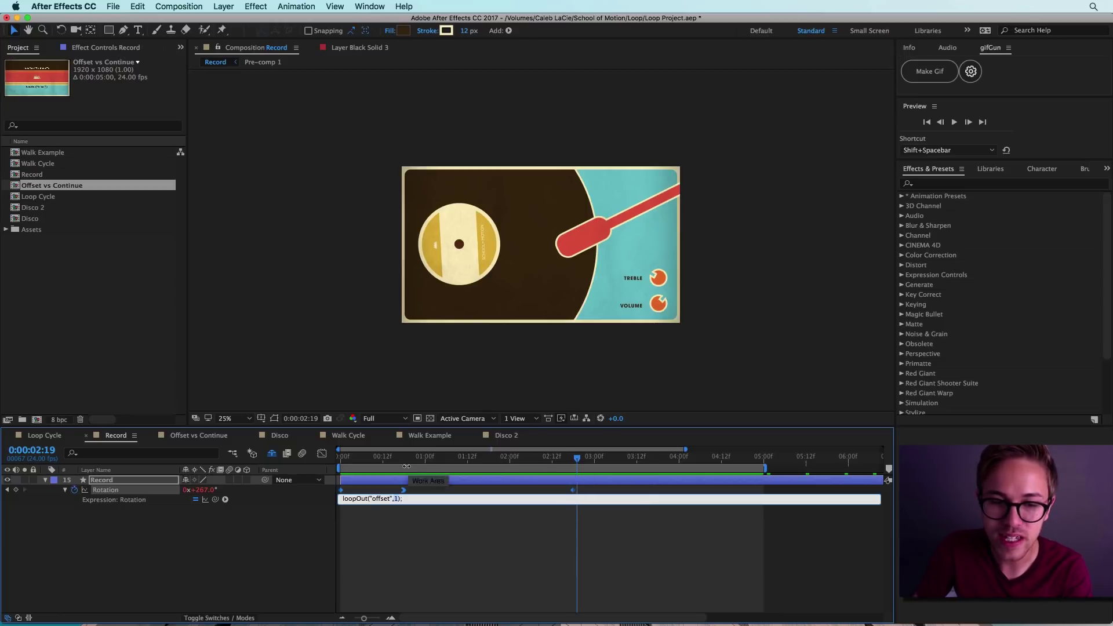
{"action": "double_click", "coordinate": [360, 499]}
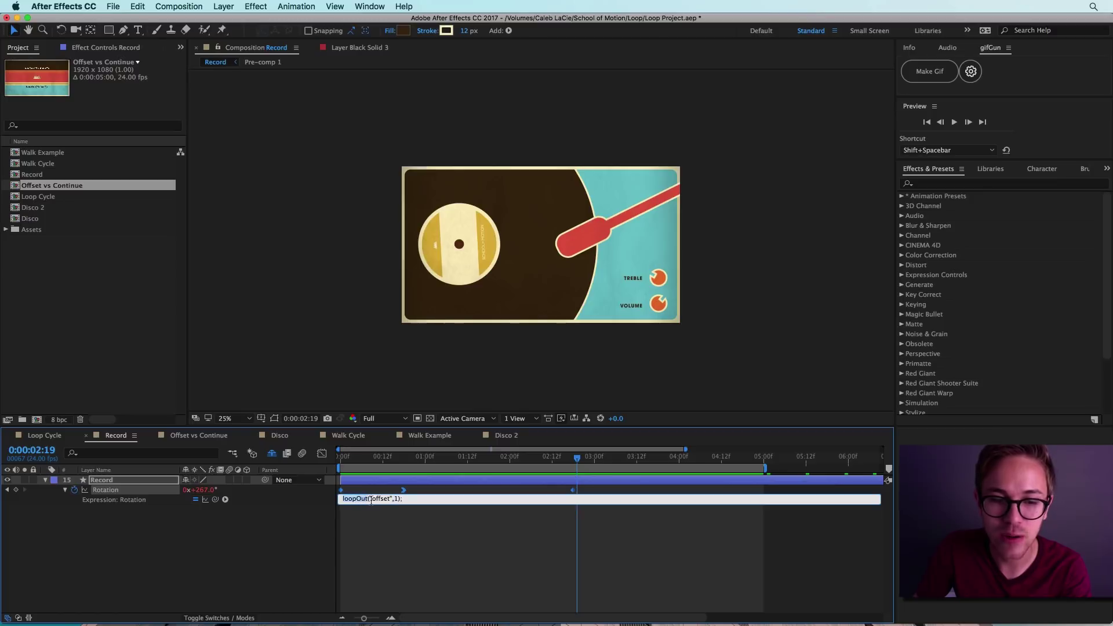
{"action": "left_click", "coordinate": [399, 518]}
{"action": "key", "text": "Home"}
{"action": "key", "text": "space"}
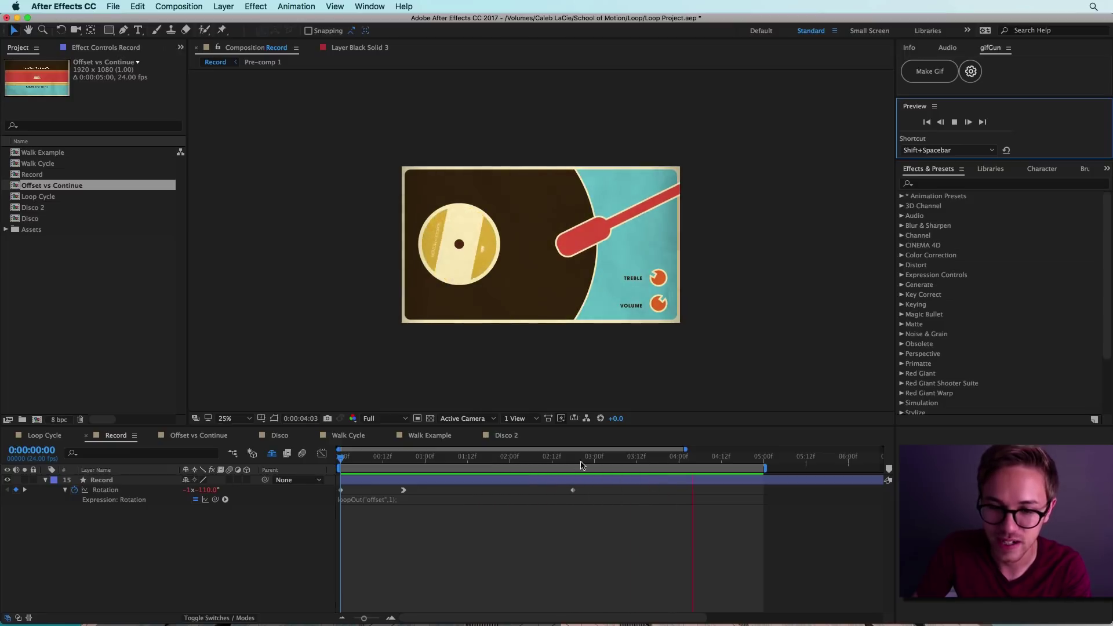
Step: Change the Rotation expression to loopOut("offset",2); and preview the record from frame 0
{"action": "left_click", "coordinate": [396, 500]}
{"action": "left_click", "coordinate": [397, 499]}
{"action": "left_click", "coordinate": [397, 499]}
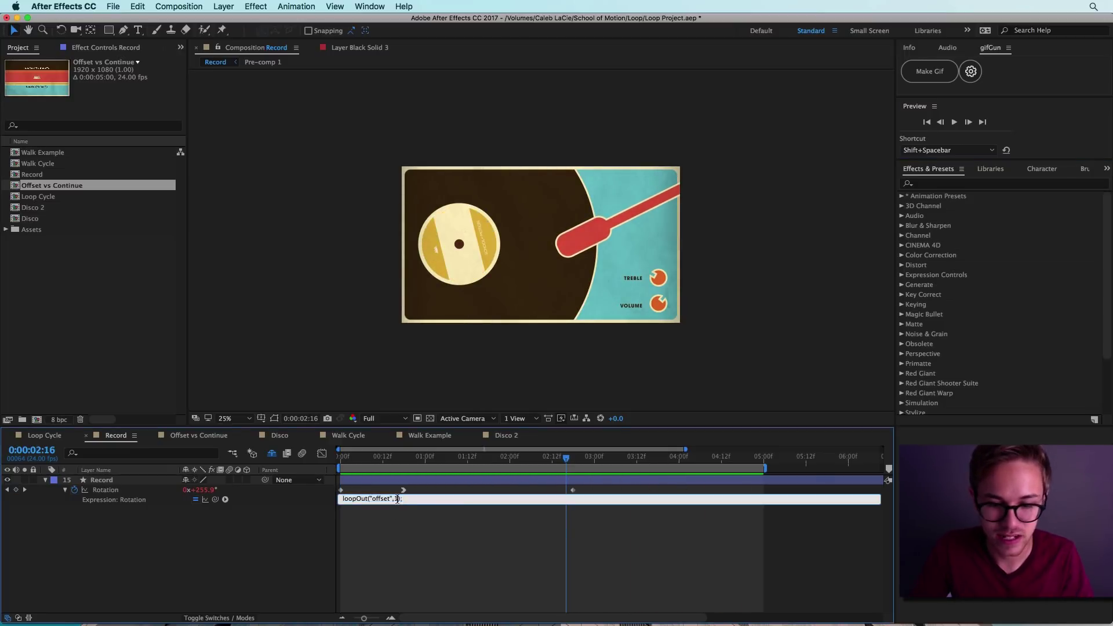
{"action": "left_click", "coordinate": [394, 574]}
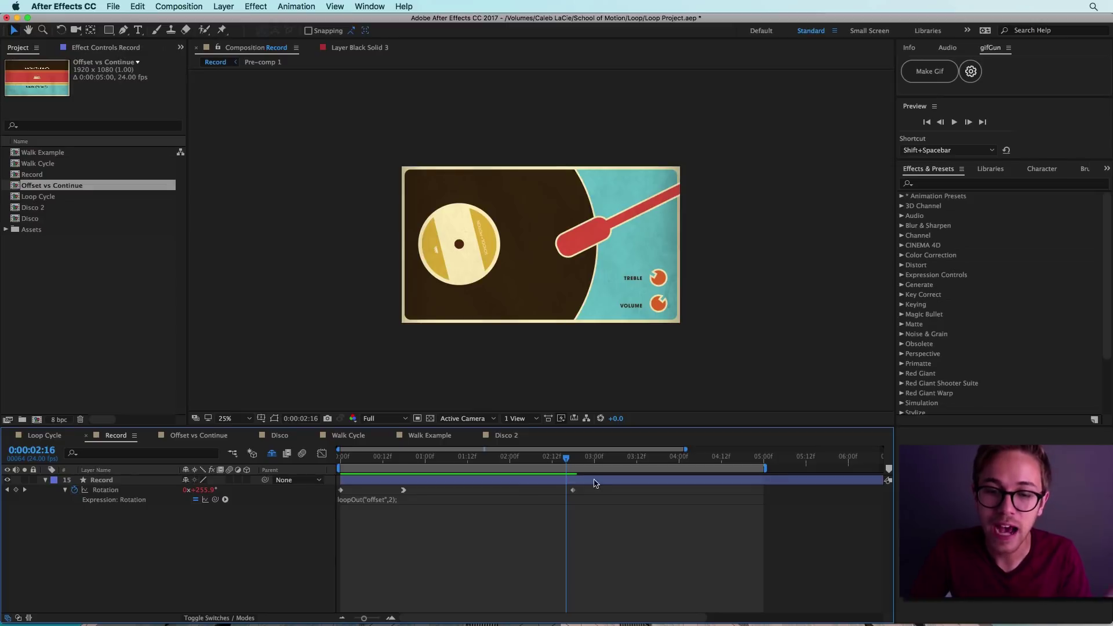
{"action": "left_click", "coordinate": [404, 490]}
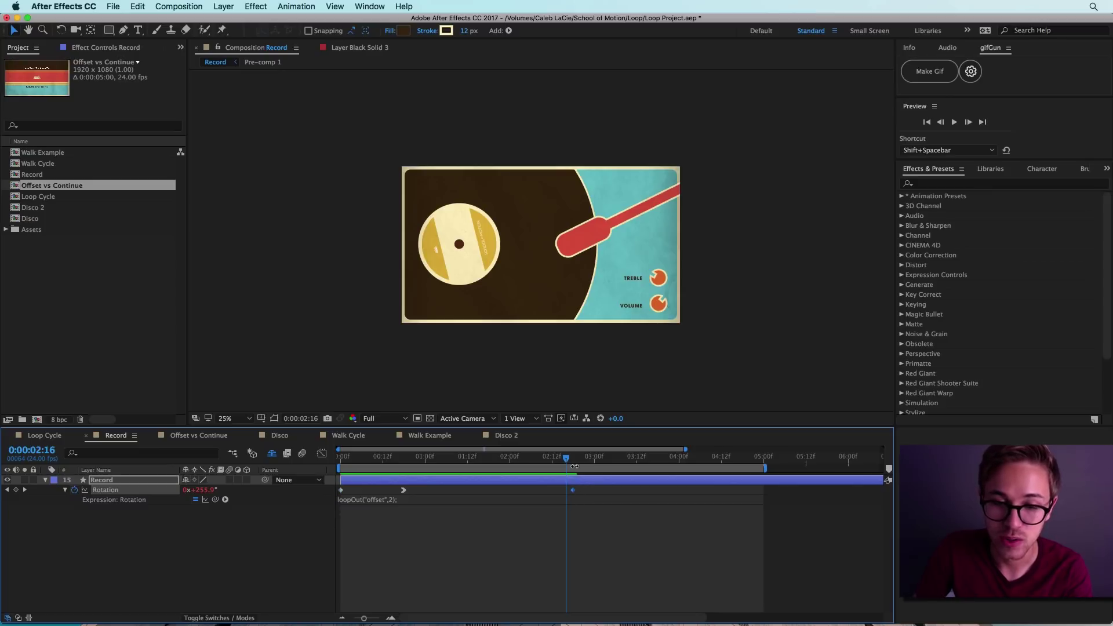
{"action": "left_click_drag", "start_coordinate": [570, 461], "coordinate": [341, 461]}
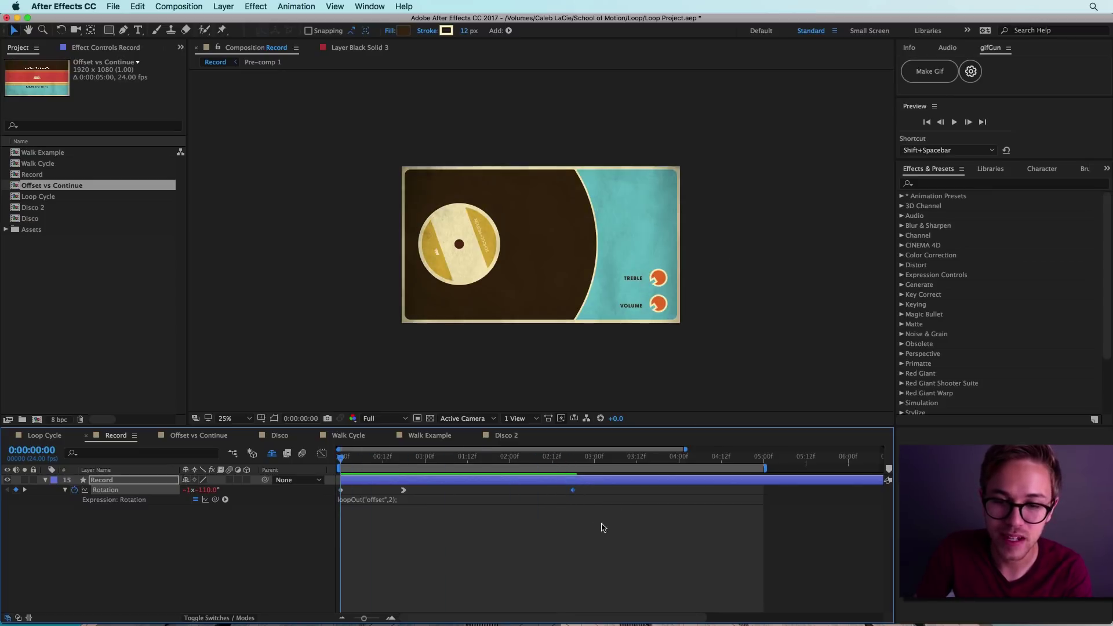
{"action": "left_click", "coordinate": [955, 123]}
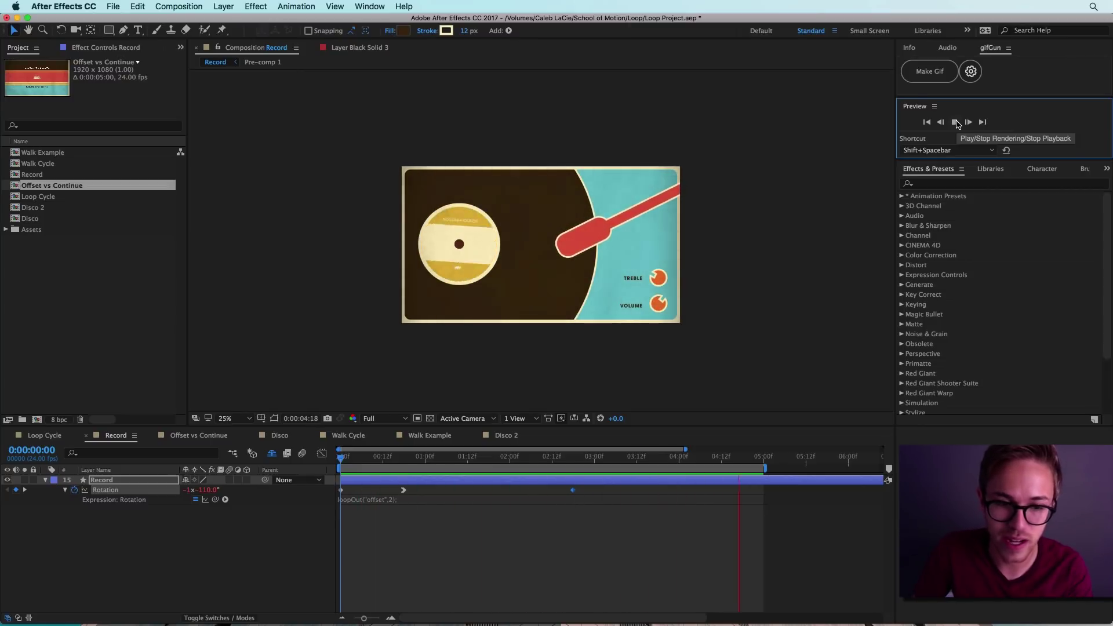
{"action": "left_click", "coordinate": [955, 123]}
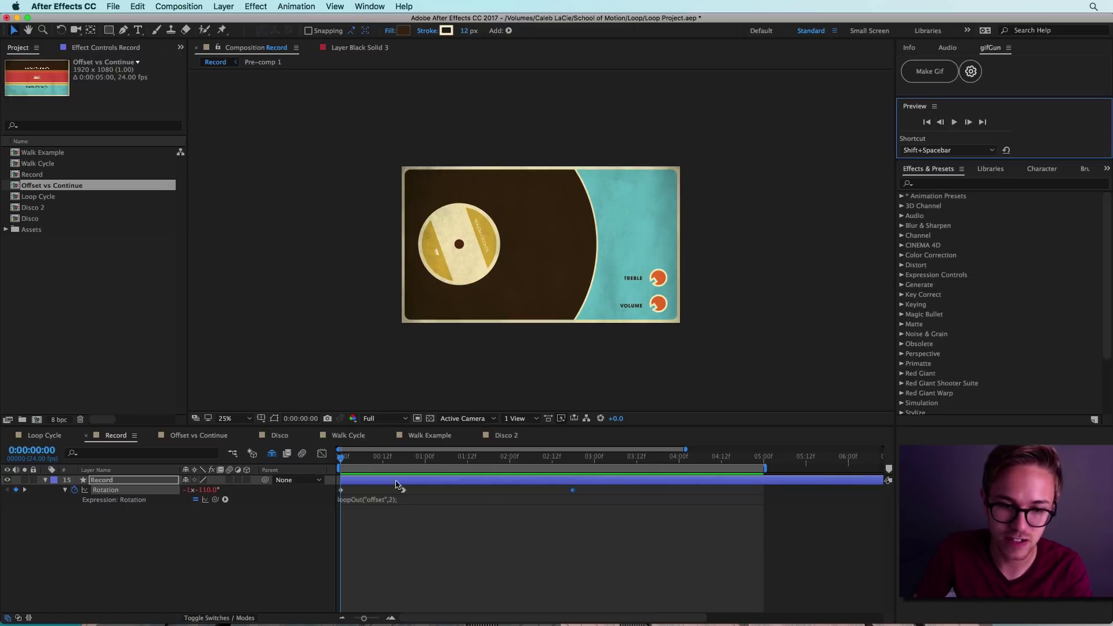
Step: Set the Rotation expression back to loopOut("offset",1); and preview the record's spin
{"action": "left_click", "coordinate": [393, 503]}
{"action": "left_click", "coordinate": [397, 498]}
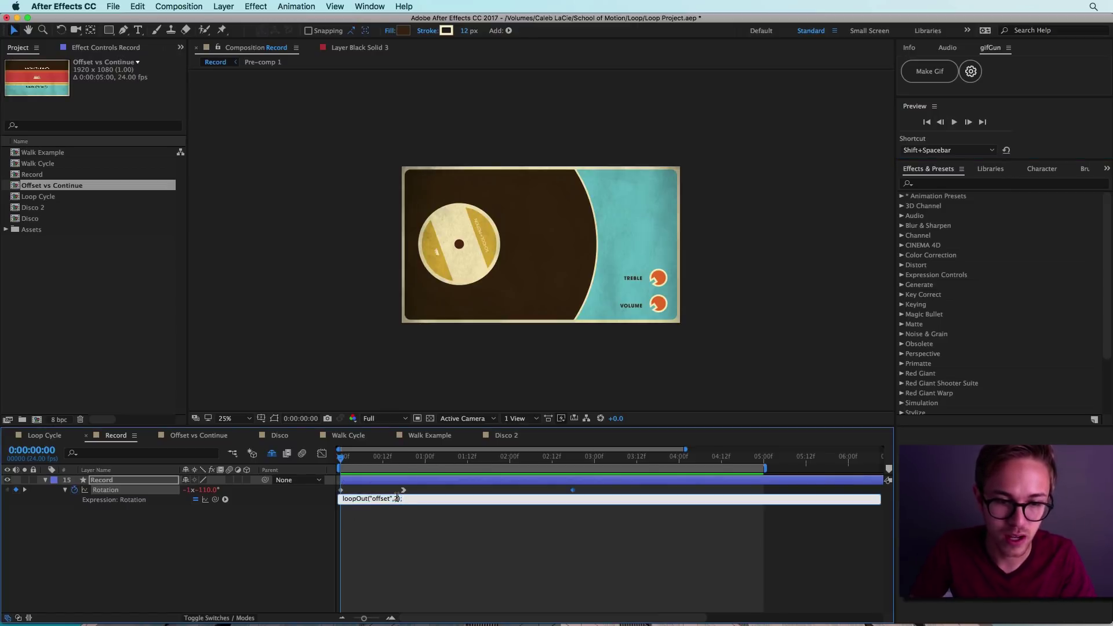
{"action": "left_click", "coordinate": [422, 554]}
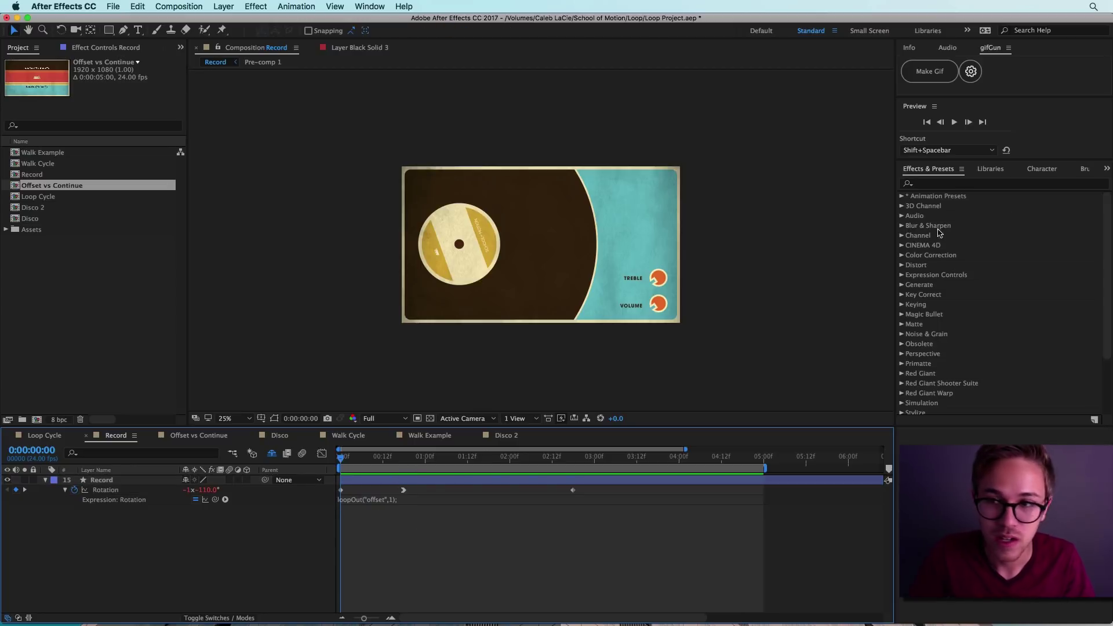
{"action": "left_click", "coordinate": [955, 123]}
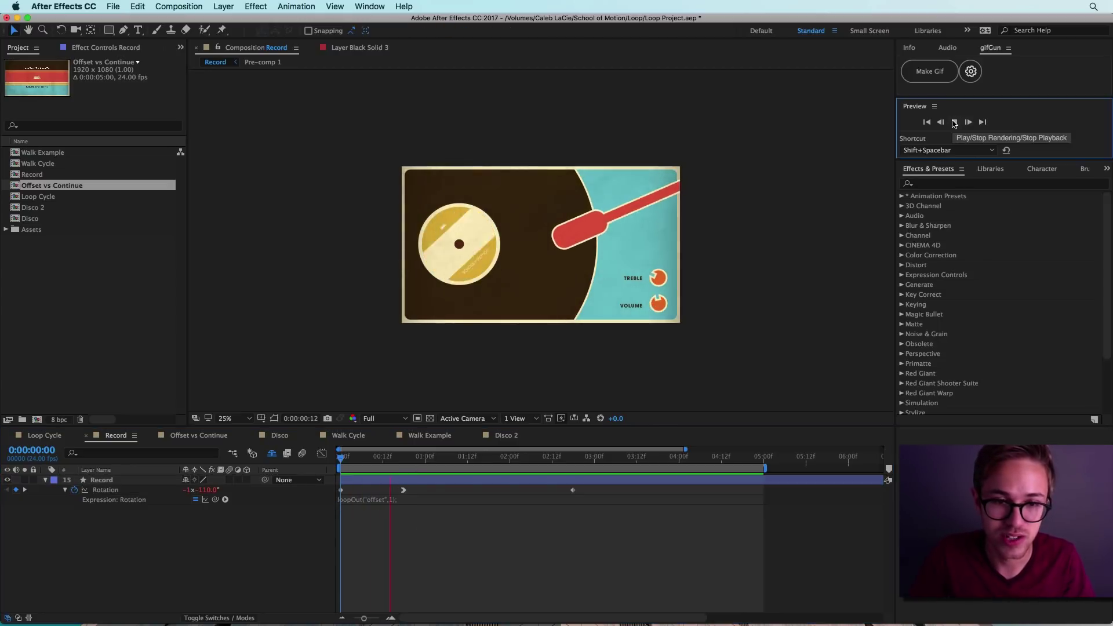
{"action": "left_click", "coordinate": [407, 538]}
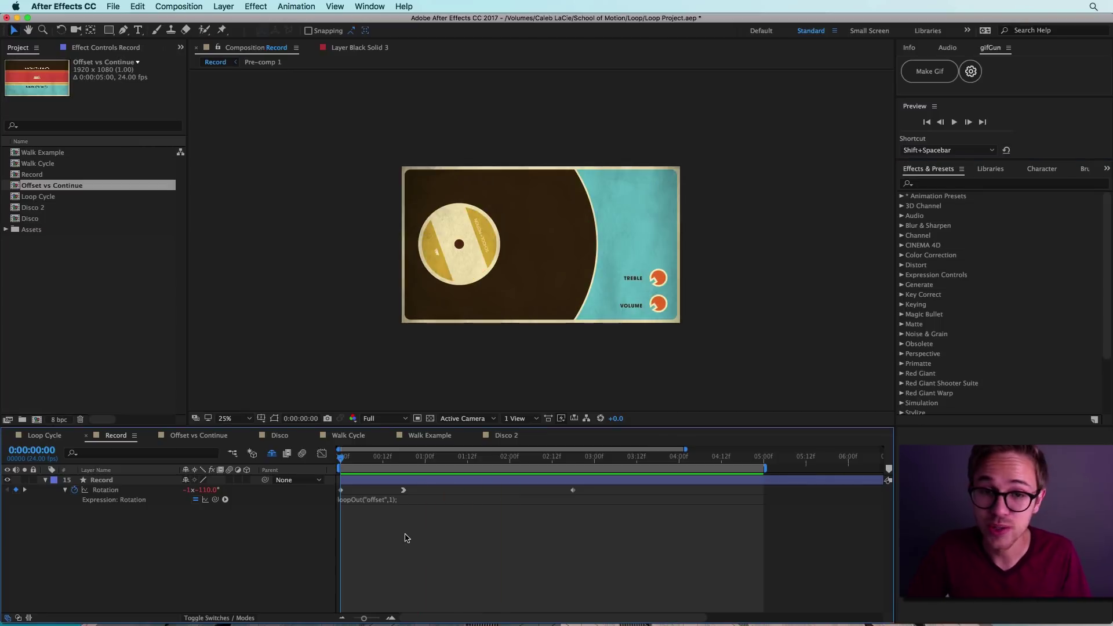
Step: Change the Record layer's Rotation expression to loopIn("offset",1);
{"action": "left_click", "coordinate": [361, 500]}
{"action": "left_click", "coordinate": [367, 499]}
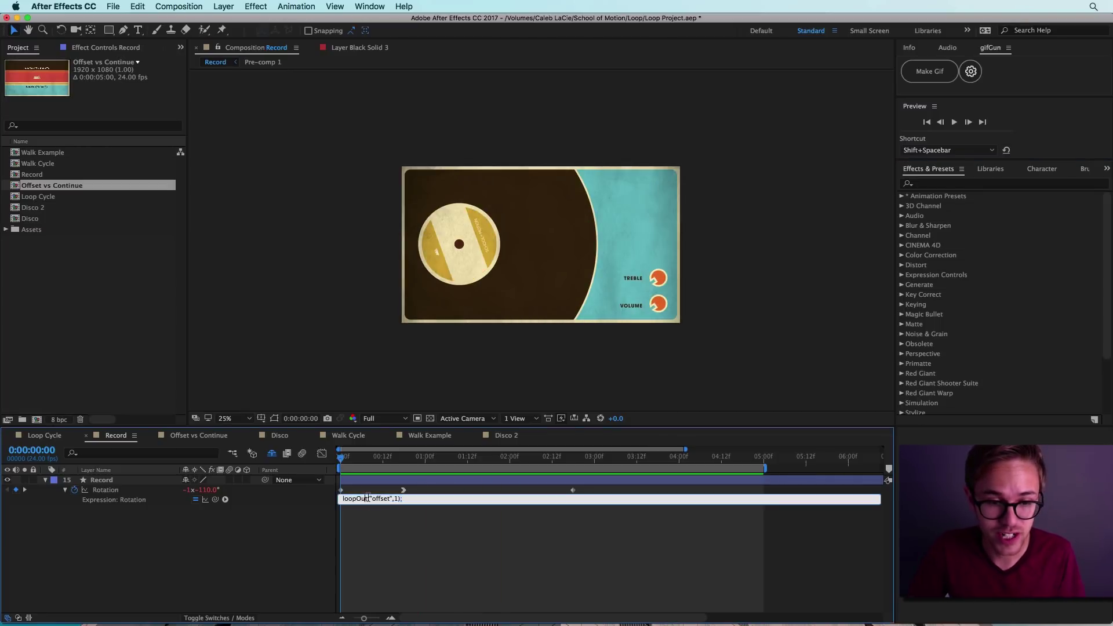
{"action": "key", "text": "BackSpace"}
{"action": "key", "text": "BackSpace"}
{"action": "key", "text": "BackSpace"}
{"action": "type", "text": "In"}
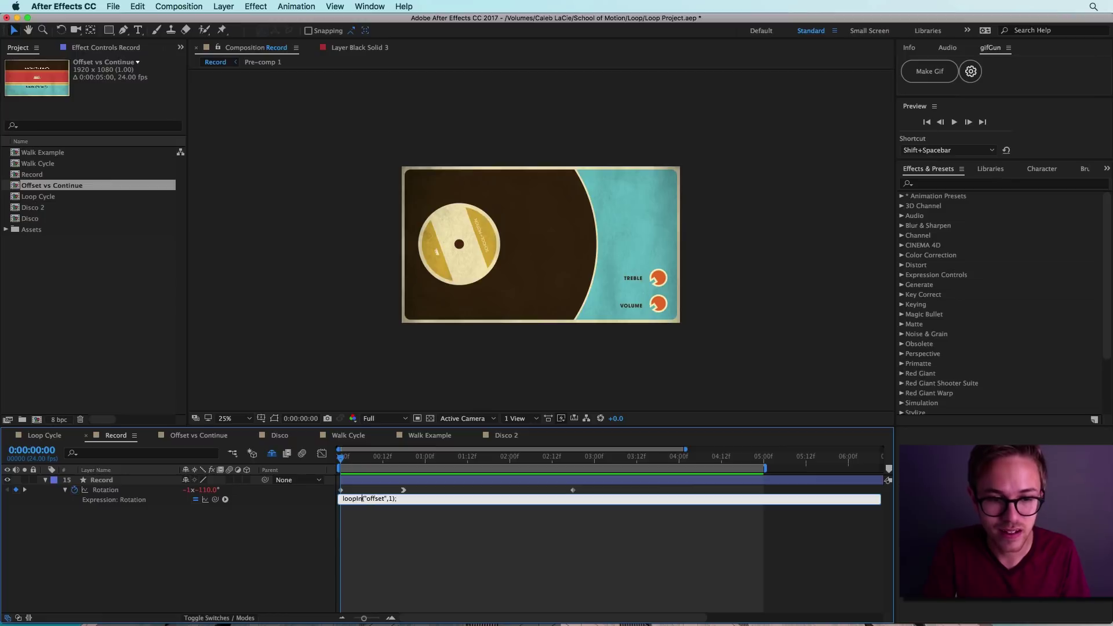
{"action": "left_click", "coordinate": [429, 529]}
Step: Shift the Rotation keyframes later so the last one sits near 0:00:05:00, and preview the loop leading into them
{"action": "left_click_drag", "start_coordinate": [587, 492], "coordinate": [531, 497]}
{"action": "left_click", "coordinate": [497, 534]}
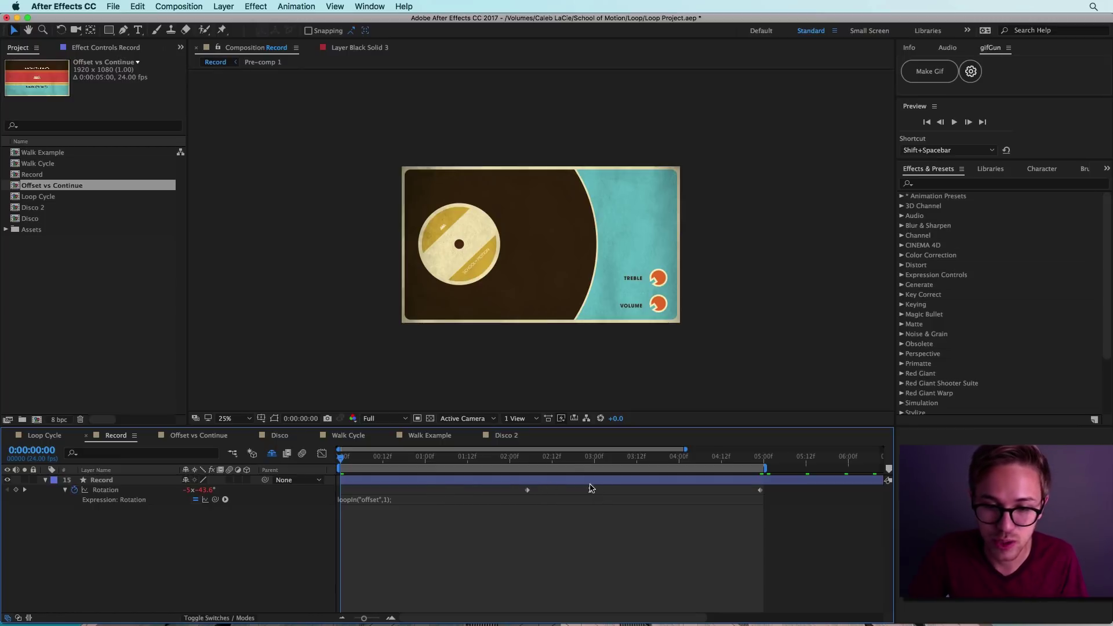
{"action": "left_click", "coordinate": [956, 123]}
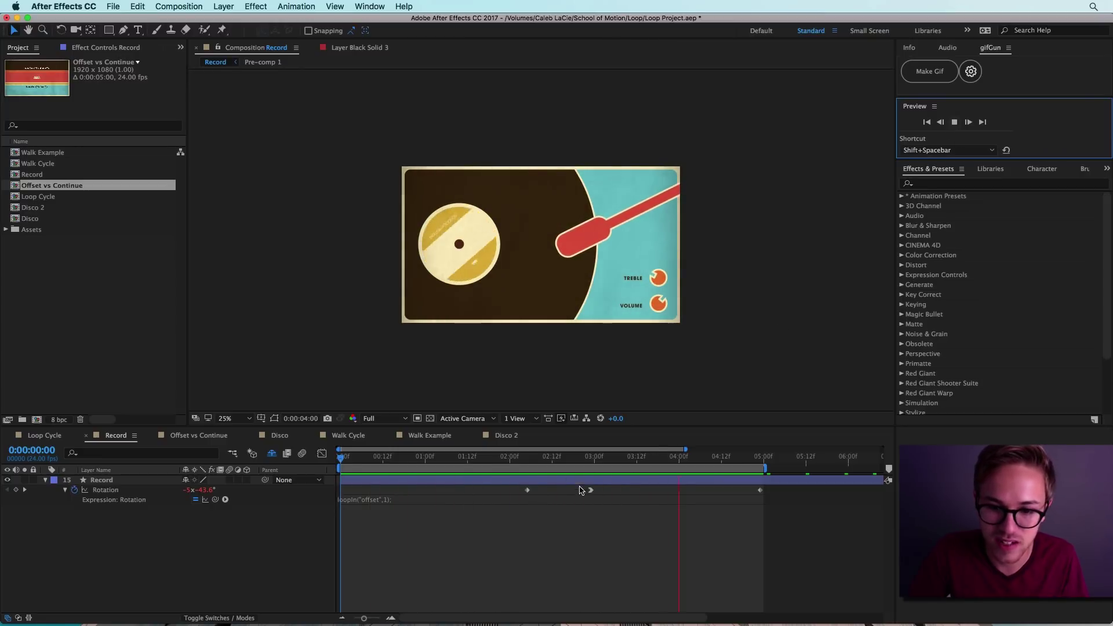
{"action": "left_click", "coordinate": [426, 459]}
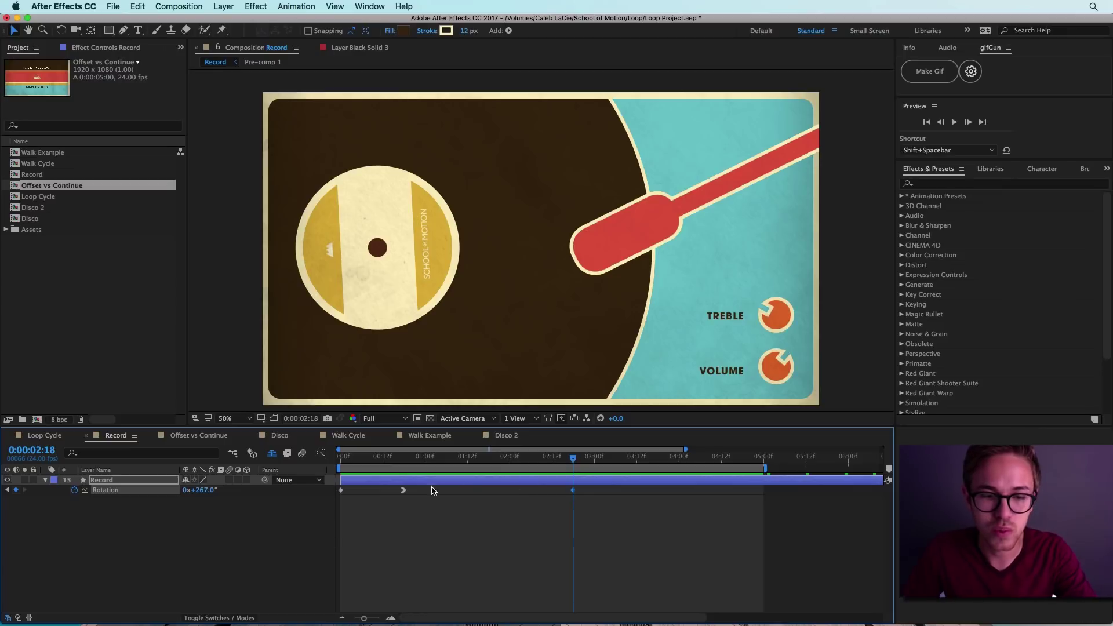
Step: Add the expression loopOutDuration("pingpong",1); to the Record layer's Rotation
{"action": "left_click", "coordinate": [404, 490]}
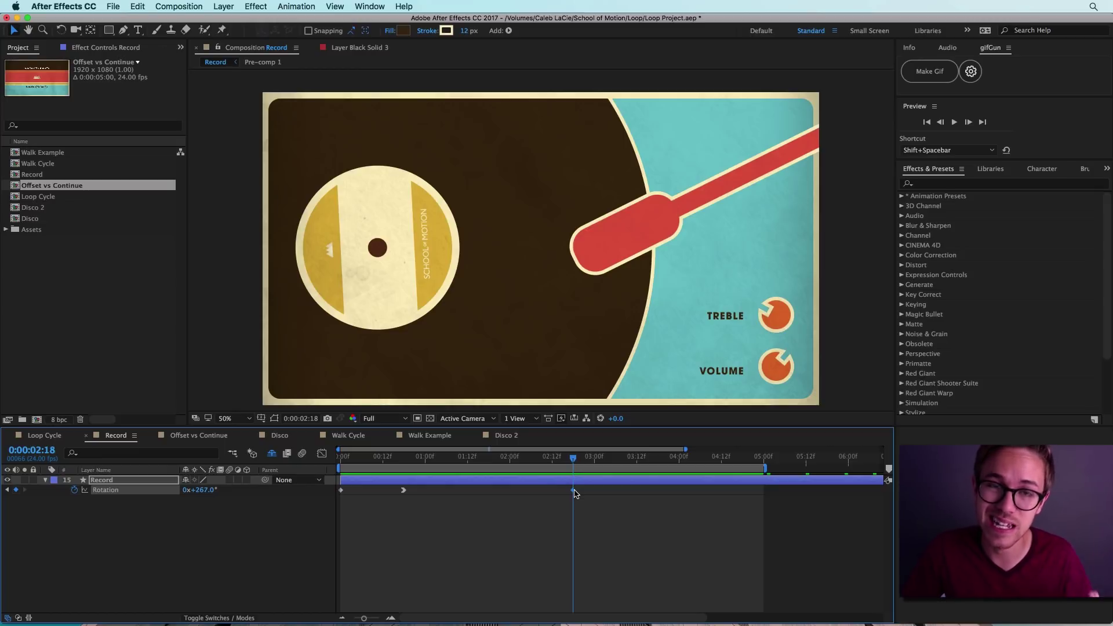
{"action": "left_click", "coordinate": [264, 506]}
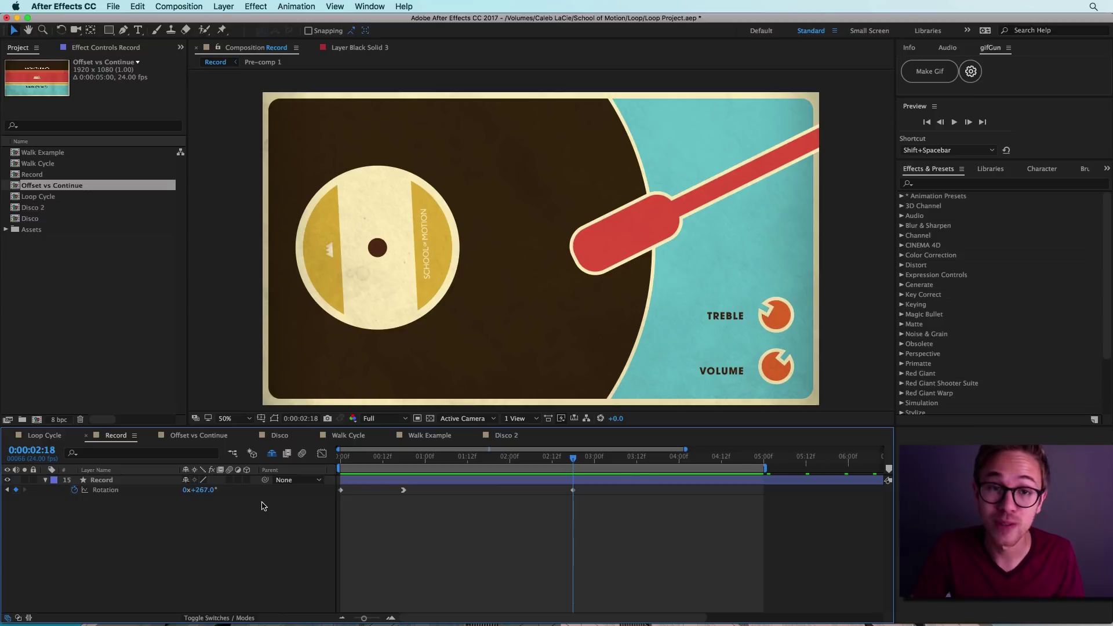
{"action": "left_click", "coordinate": [77, 491], "text": "alt"}
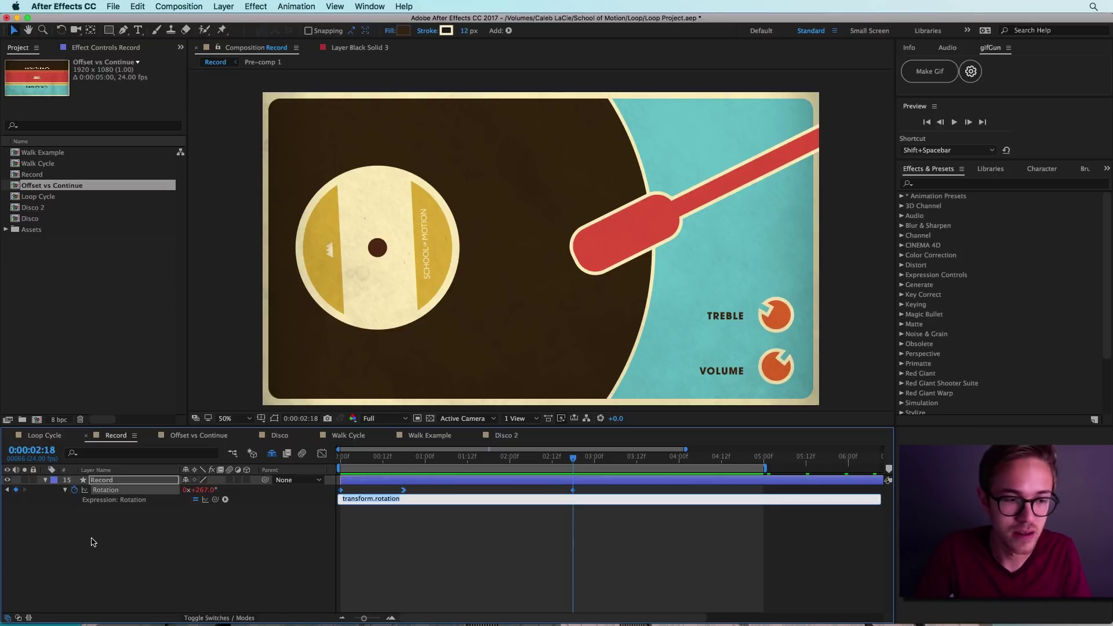
{"action": "type", "text": "loopOutDuration(\"pingpong\",1);"}
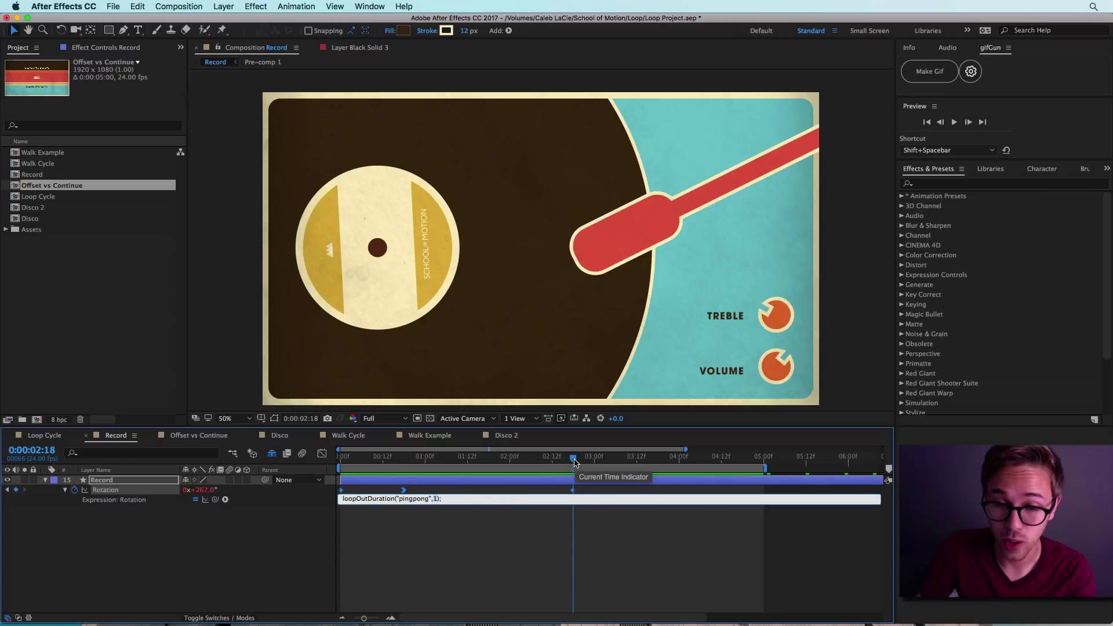
Step: Scrub the second before the last Rotation keyframe, then preview the ping-pong rotation from frame 0
{"action": "left_click_drag", "start_coordinate": [574, 462], "coordinate": [489, 473]}
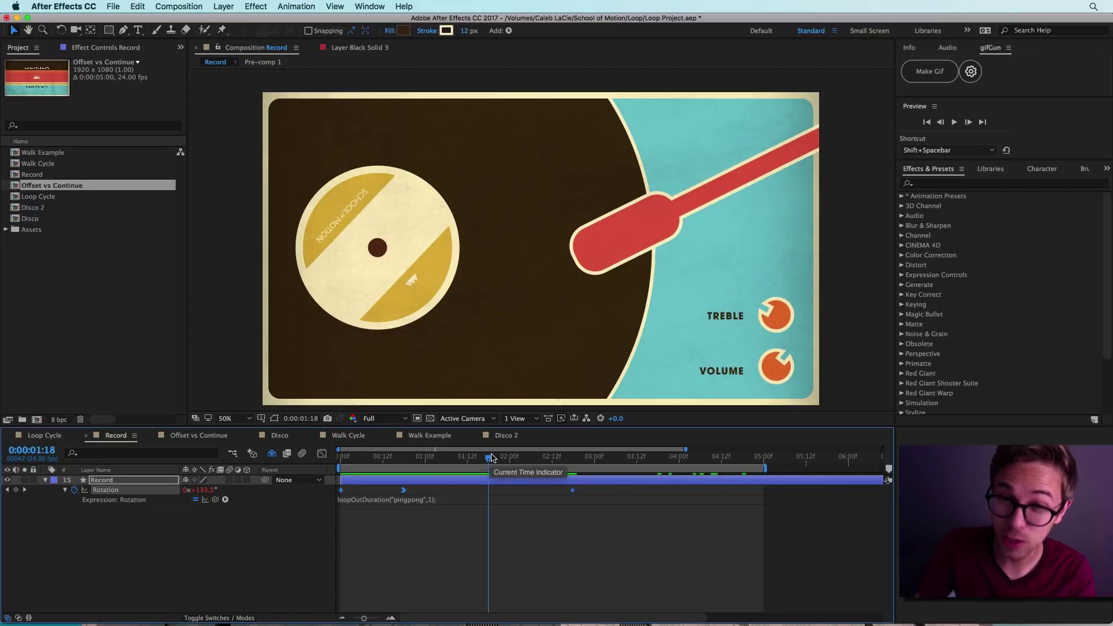
{"action": "left_click_drag", "start_coordinate": [490, 462], "coordinate": [567, 495]}
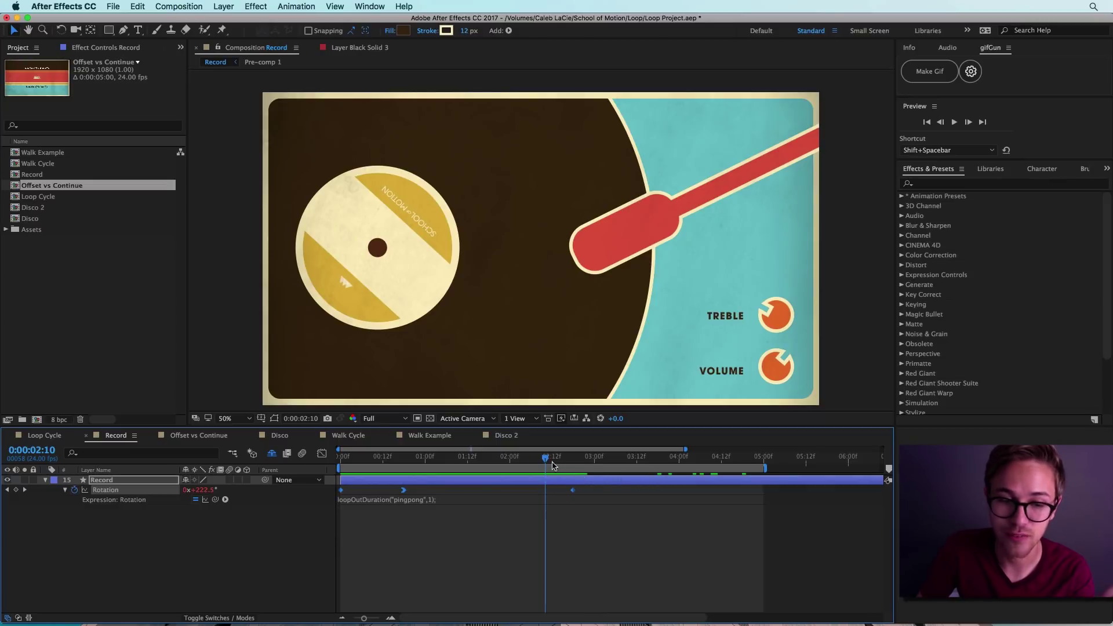
{"action": "key", "text": "Home"}
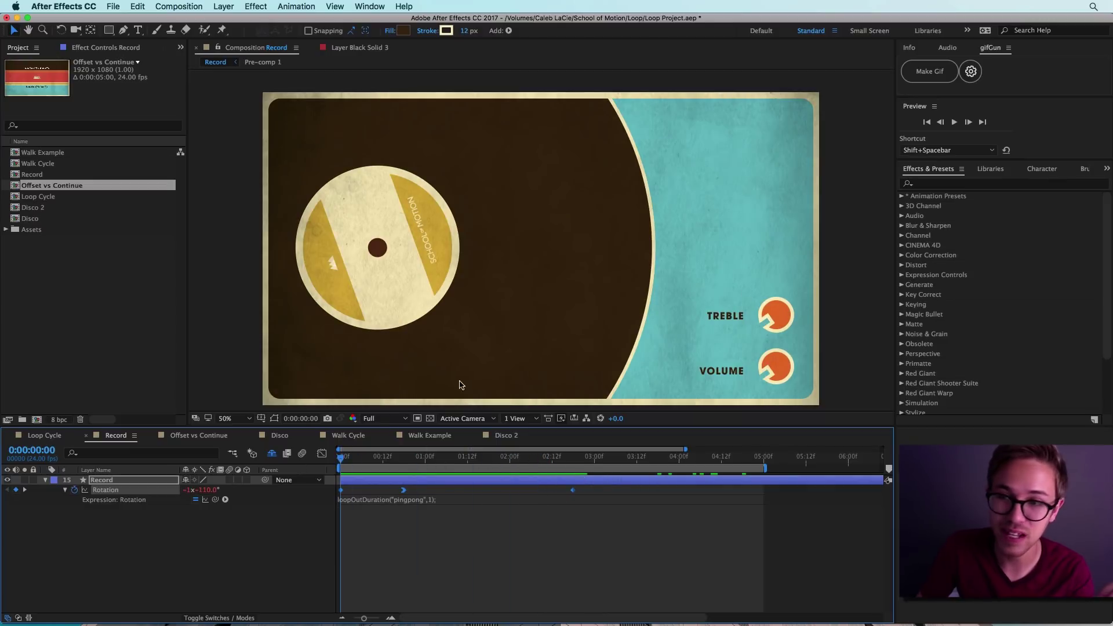
{"action": "left_click", "coordinate": [956, 123]}
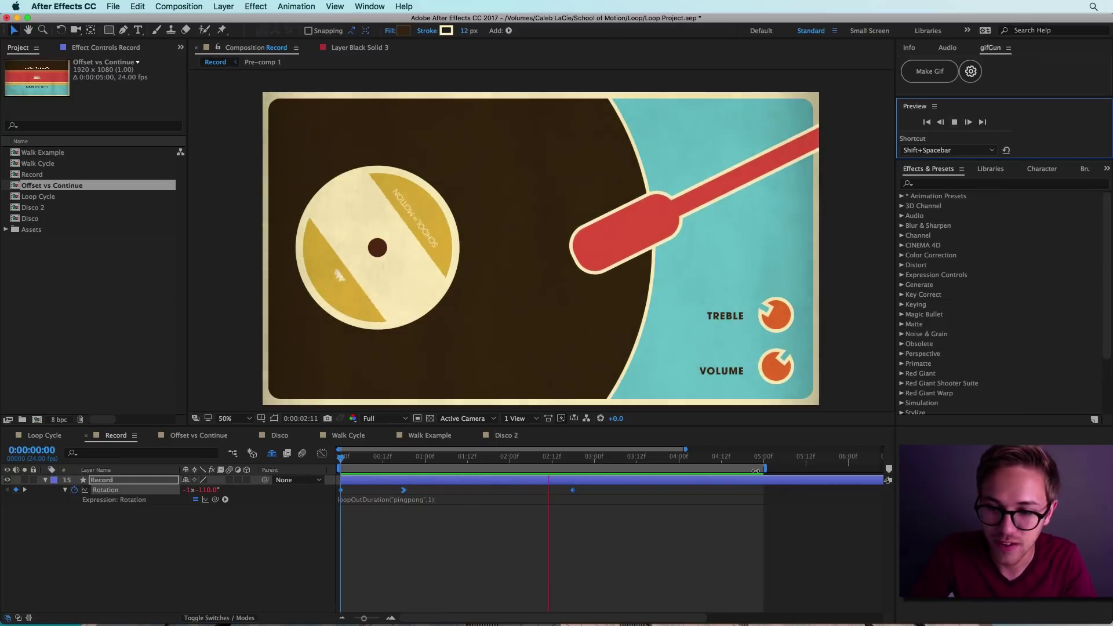
Step: Extend the work area to the end of the Record composition with the whole timeline in view, and start a preview
{"action": "scroll", "coordinate": [609, 551], "scroll_direction": "right", "scroll_amount": 2}
{"action": "left_click_drag", "start_coordinate": [364, 618], "coordinate": [354, 618]}
{"action": "left_click", "coordinate": [955, 122]}
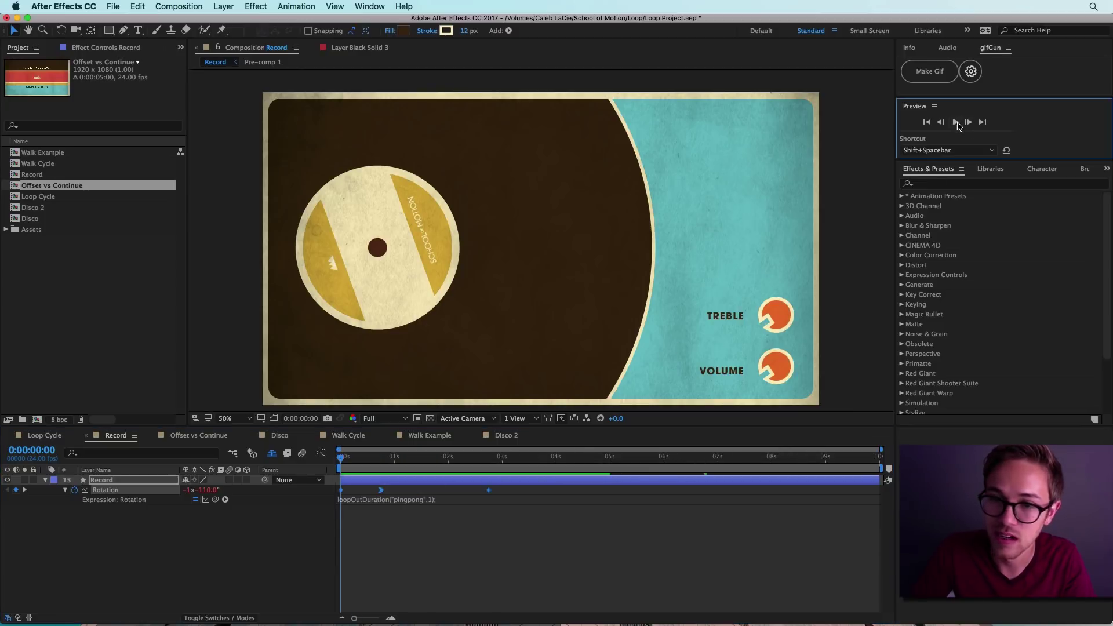